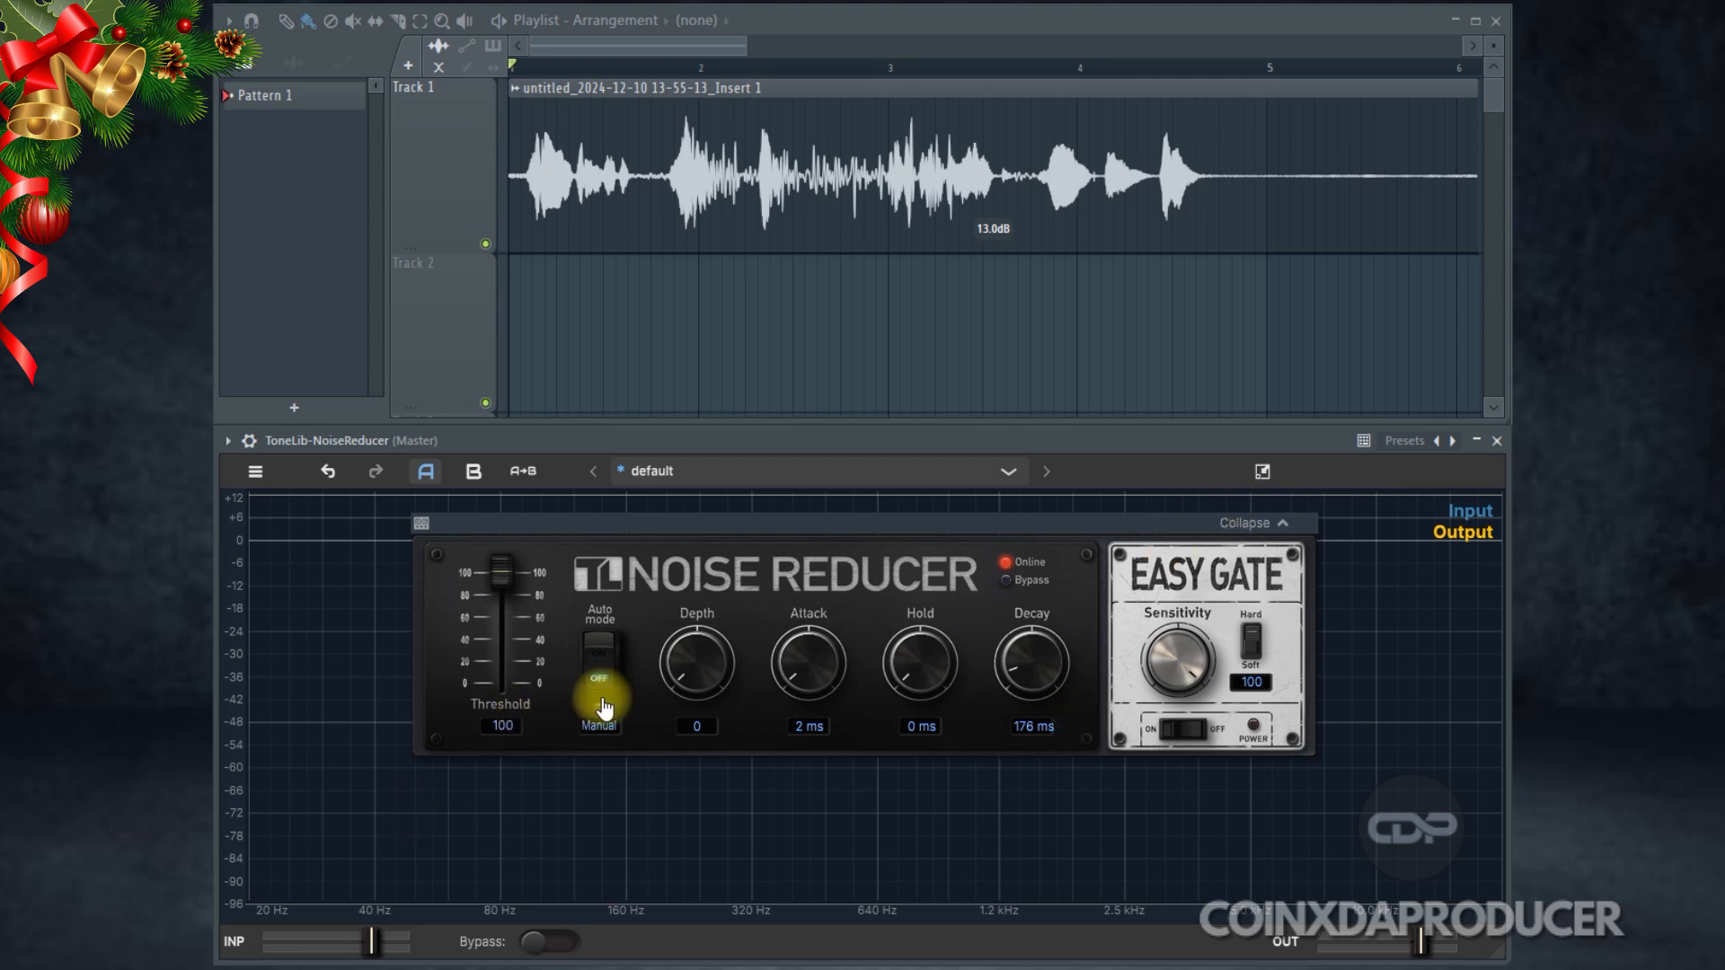
- Audition the vocal with a raised Threshold, then reload the default NoiseReducer preset during playback
{"action": "scroll", "coordinate": [535, 578], "scroll_direction": "down", "scroll_amount": 3}
{"action": "mouse_move", "coordinate": [501, 582]}
{"action": "left_mouse_down"}
{"action": "mouse_move", "coordinate": [493, 570]}
{"action": "mouse_move", "coordinate": [500, 686]}
{"action": "mouse_move", "coordinate": [502, 559]}
{"action": "left_mouse_up"}
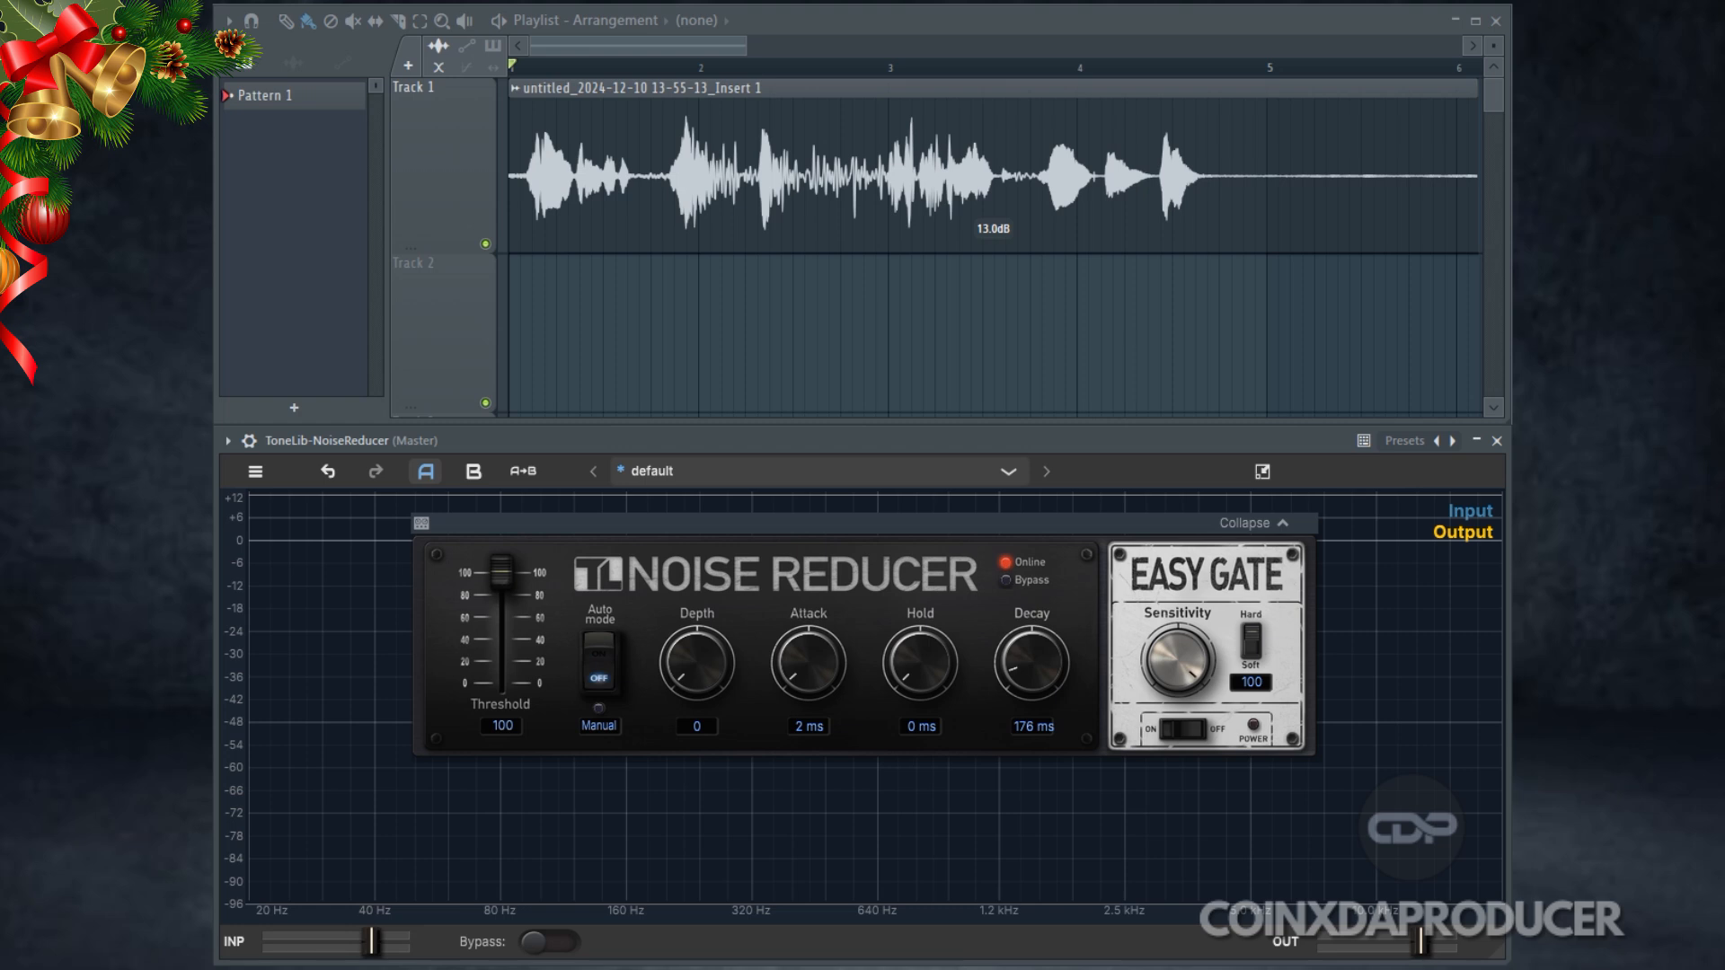
{"action": "key", "text": "space"}
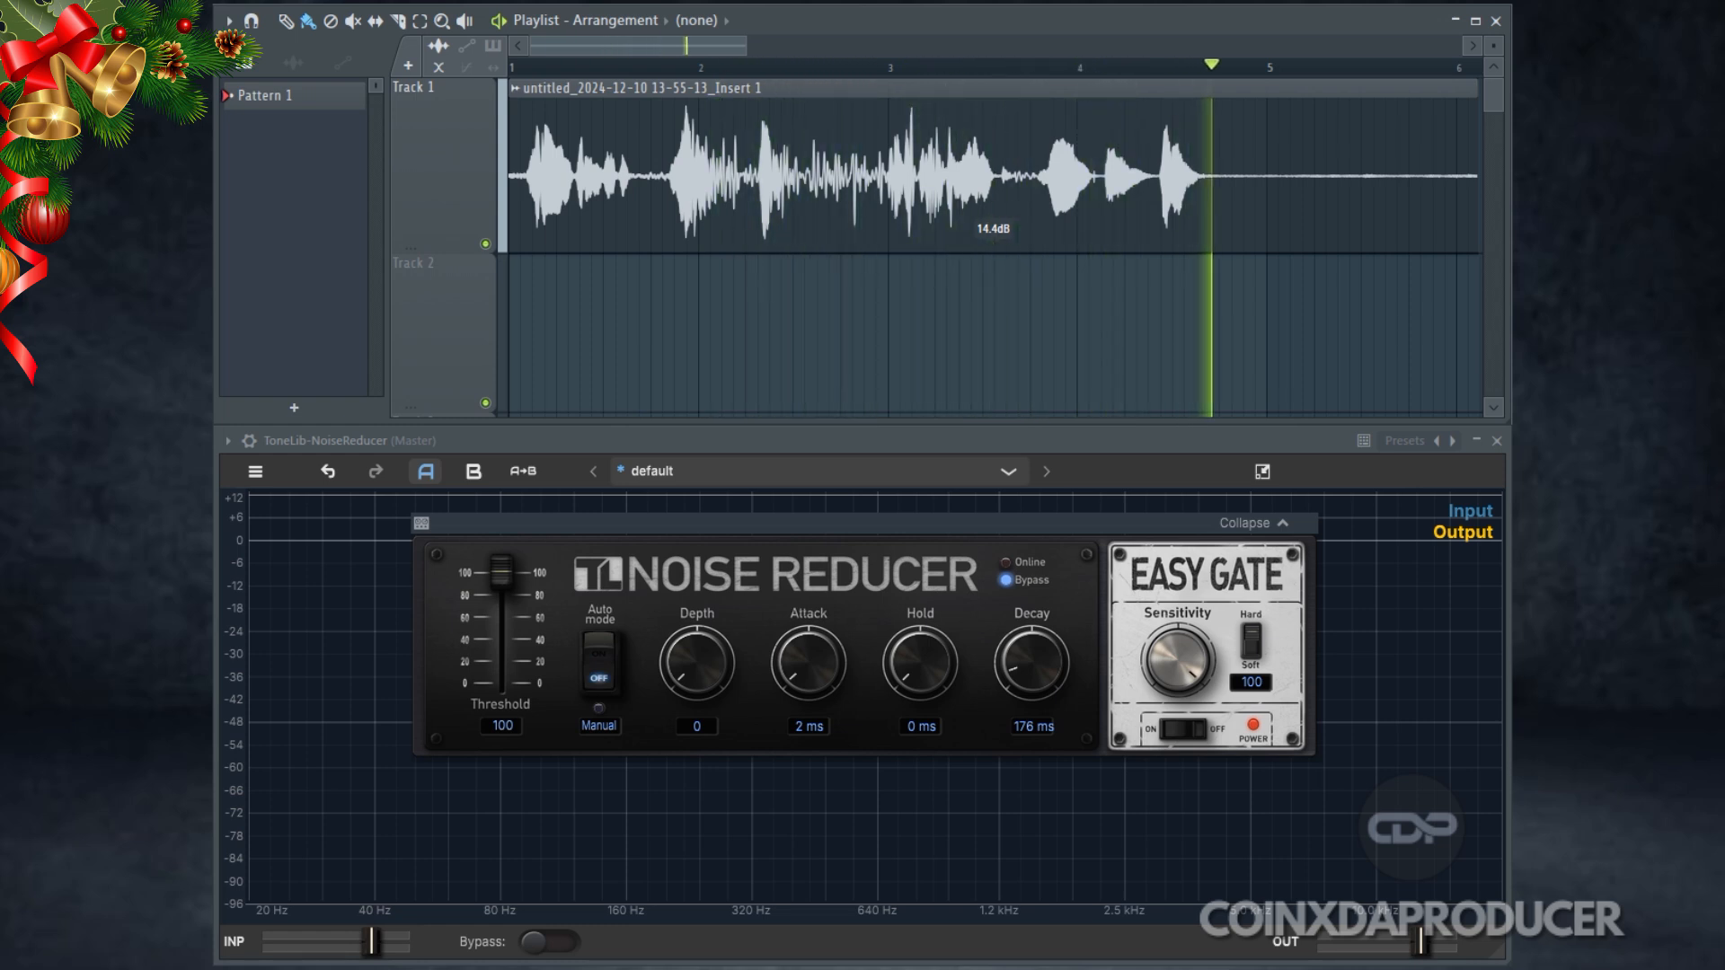
{"action": "key", "text": "space"}
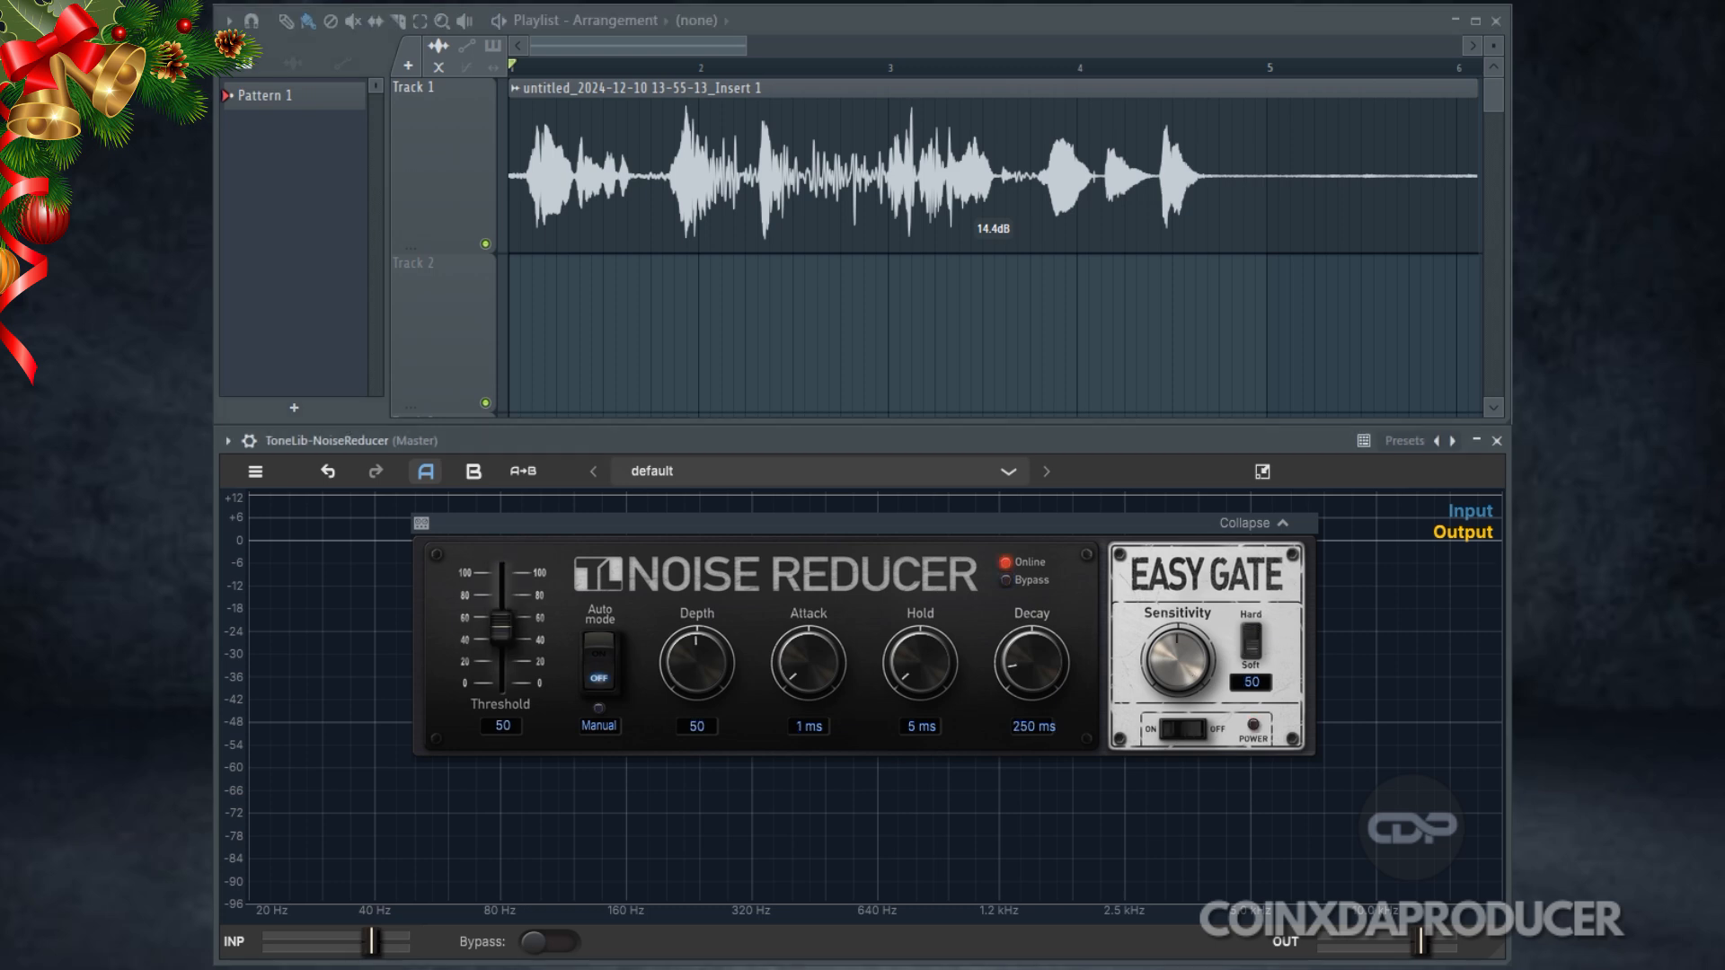
{"action": "key", "text": "space"}
{"action": "left_click", "coordinate": [1168, 727]}
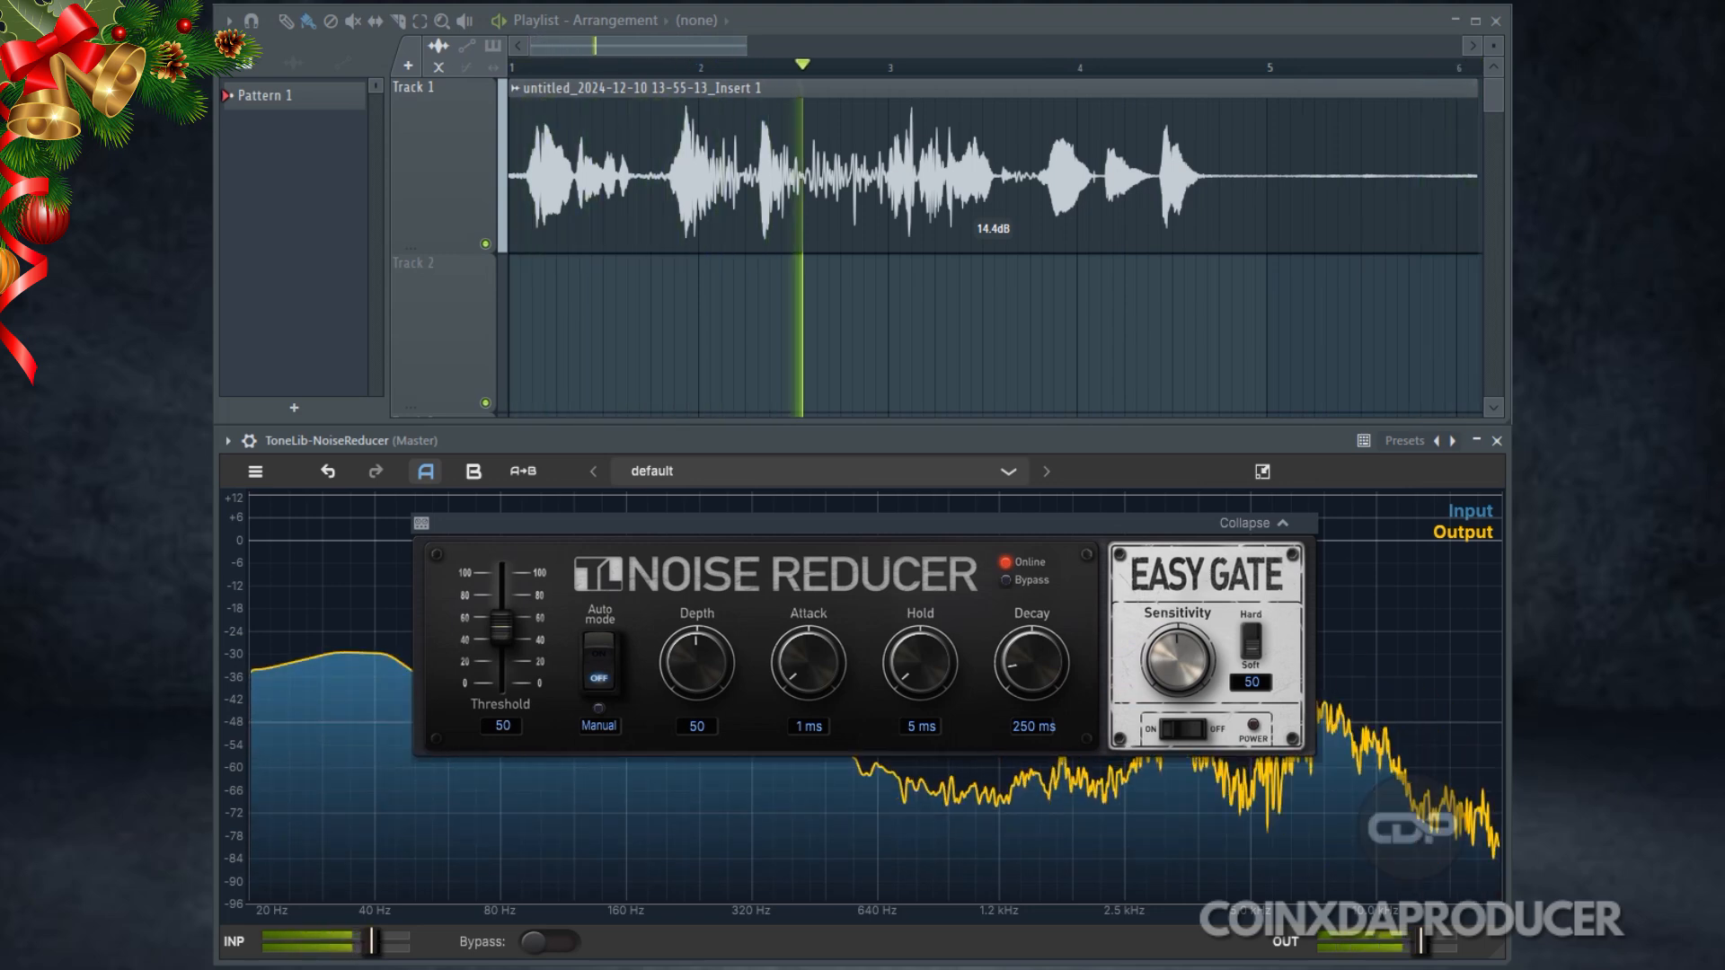
- Push NoiseReducer's Threshold up to 100 and replay the vocal from the start to compare
{"action": "mouse_move", "coordinate": [503, 628]}
{"action": "left_mouse_down"}
{"action": "mouse_move", "coordinate": [512, 645]}
{"action": "mouse_move", "coordinate": [519, 516]}
{"action": "mouse_move", "coordinate": [563, 469]}
{"action": "left_mouse_up"}
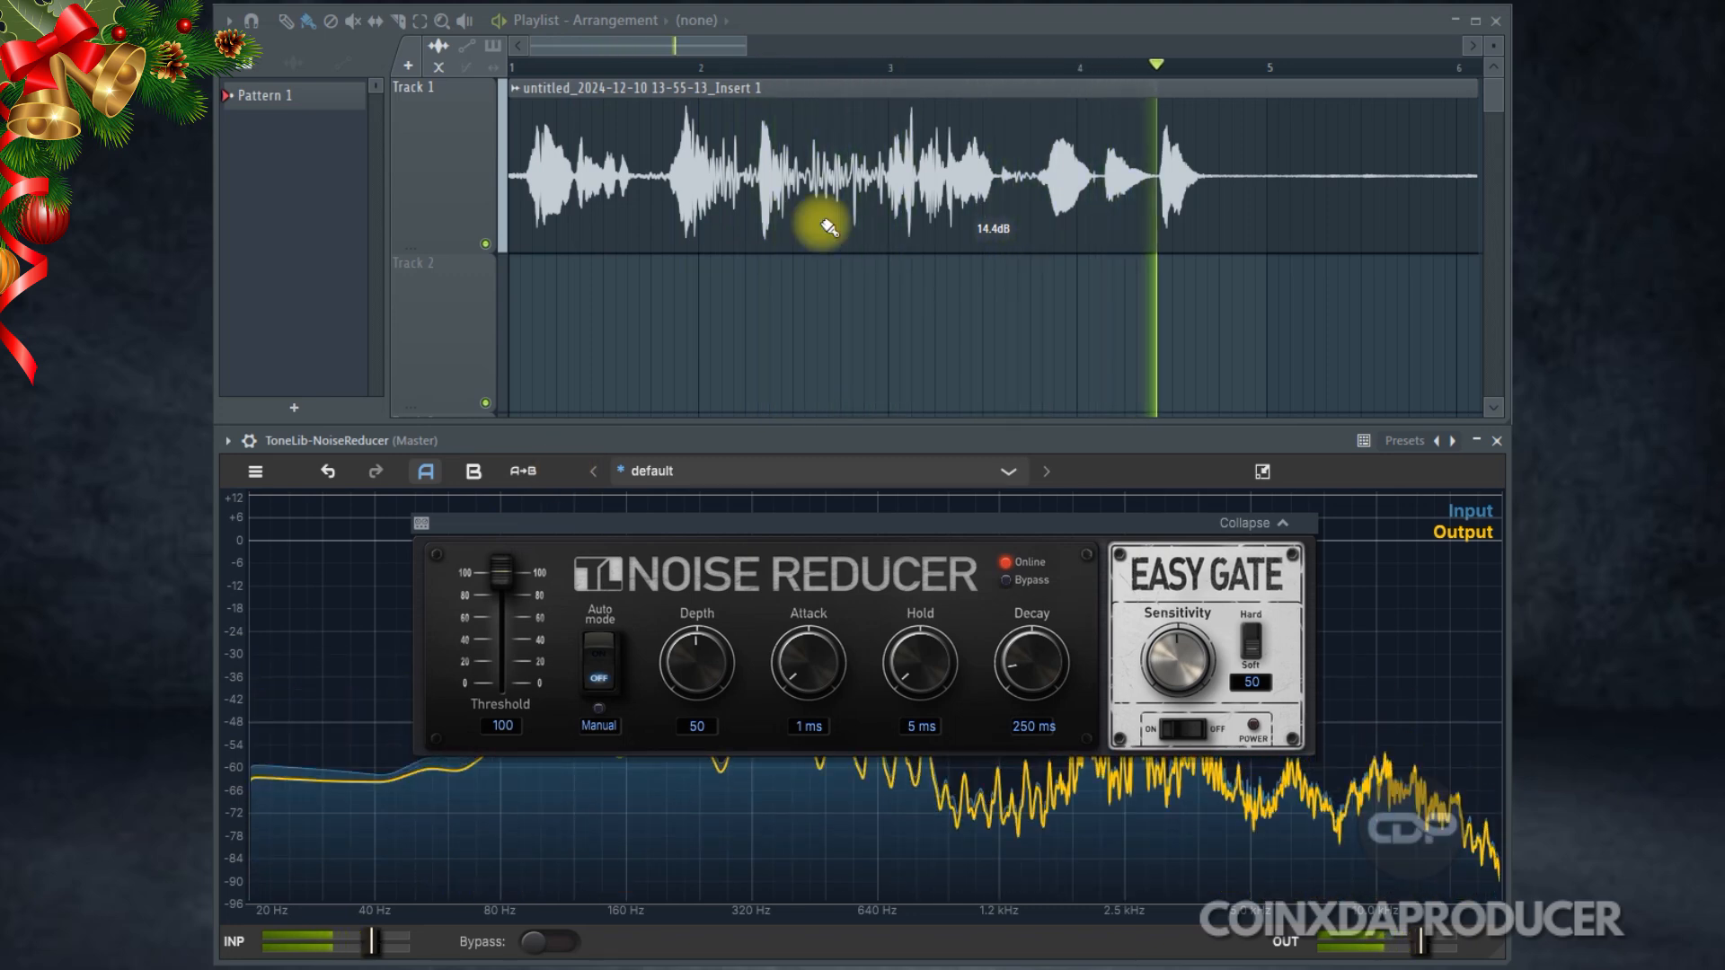
{"action": "key", "text": "space"}
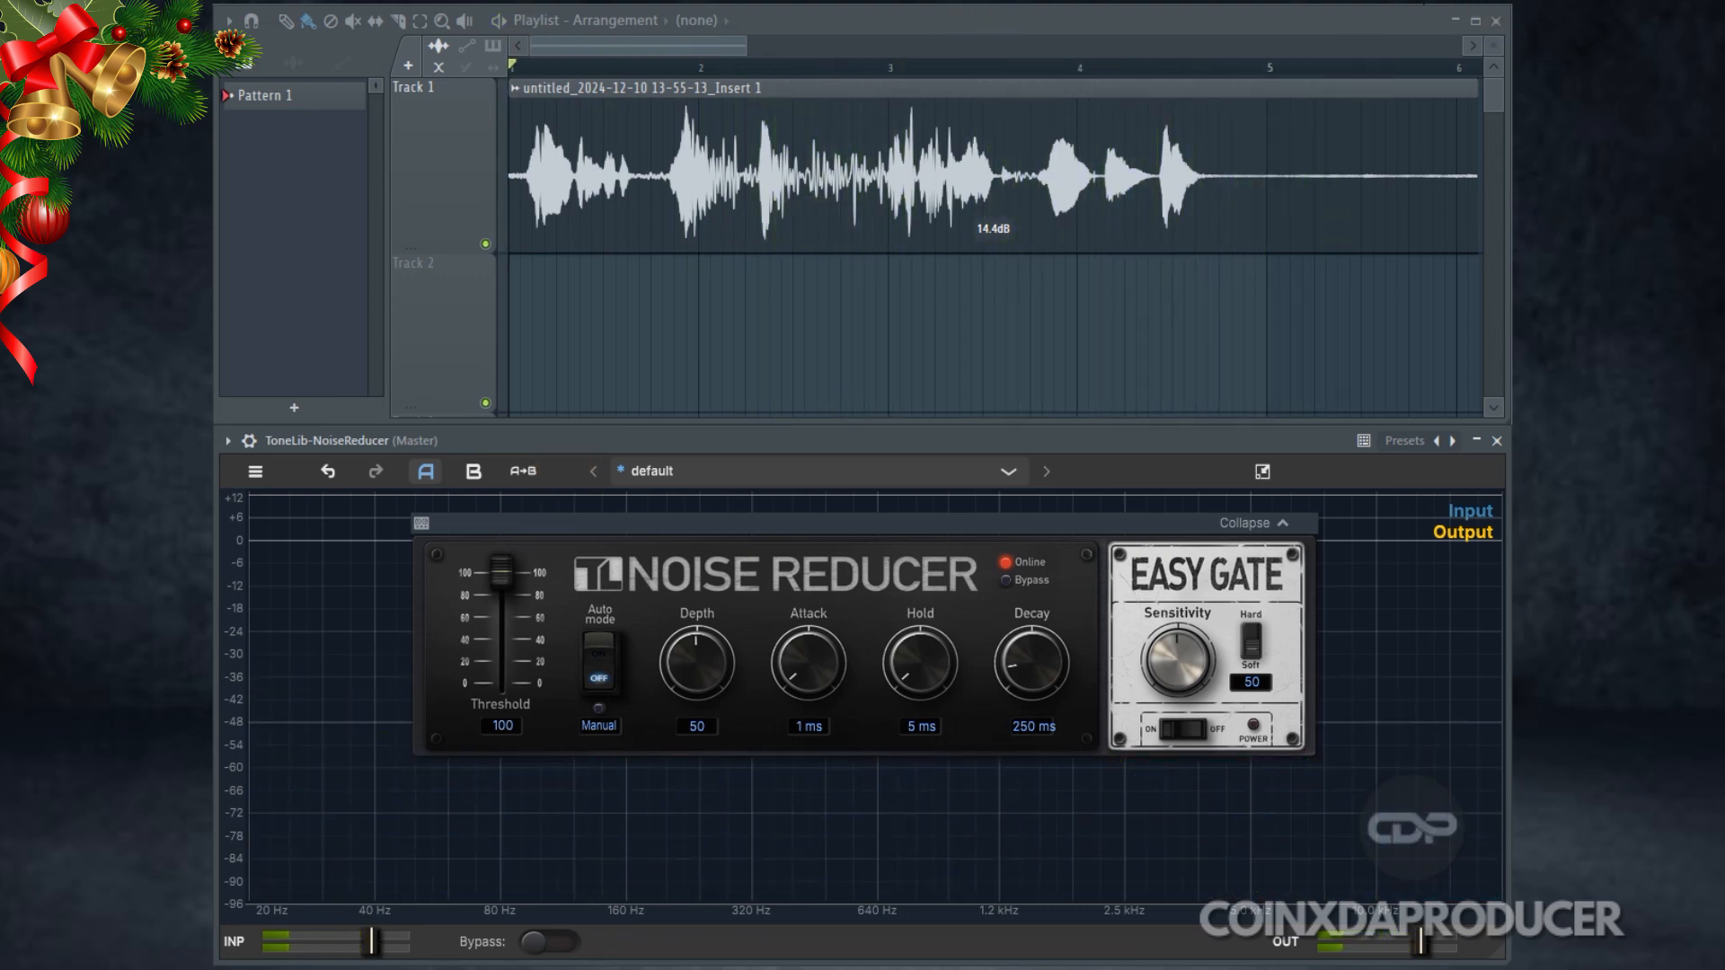
{"action": "key", "text": "space"}
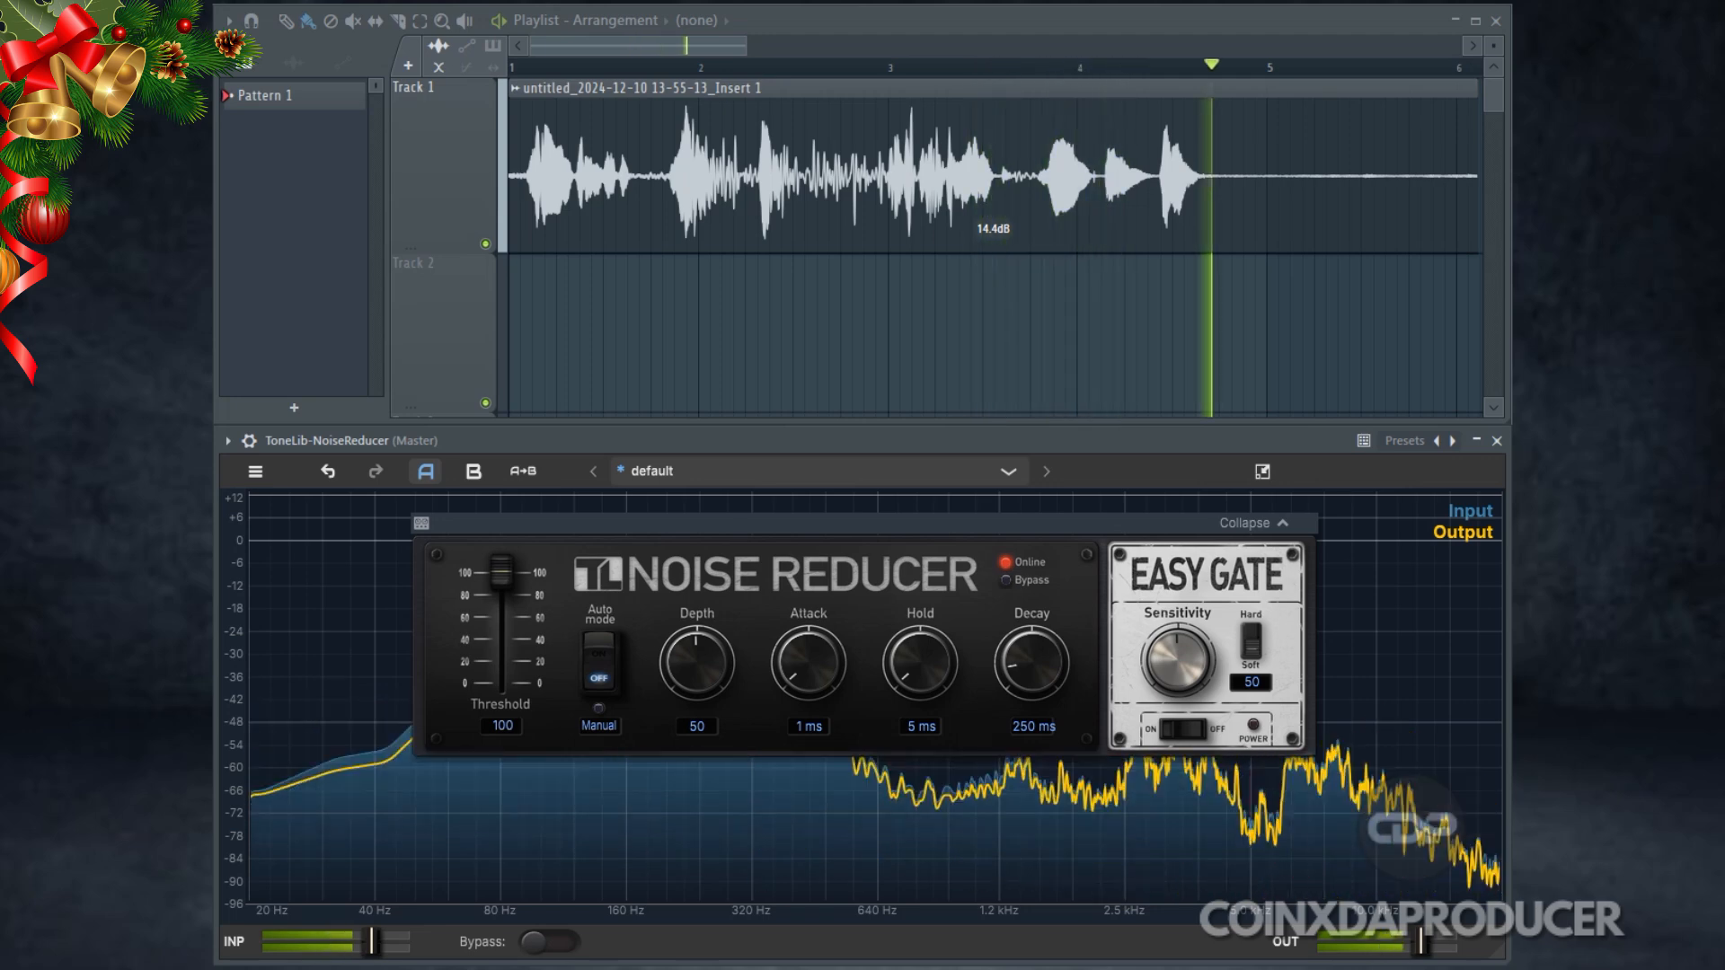
{"action": "key", "text": "space"}
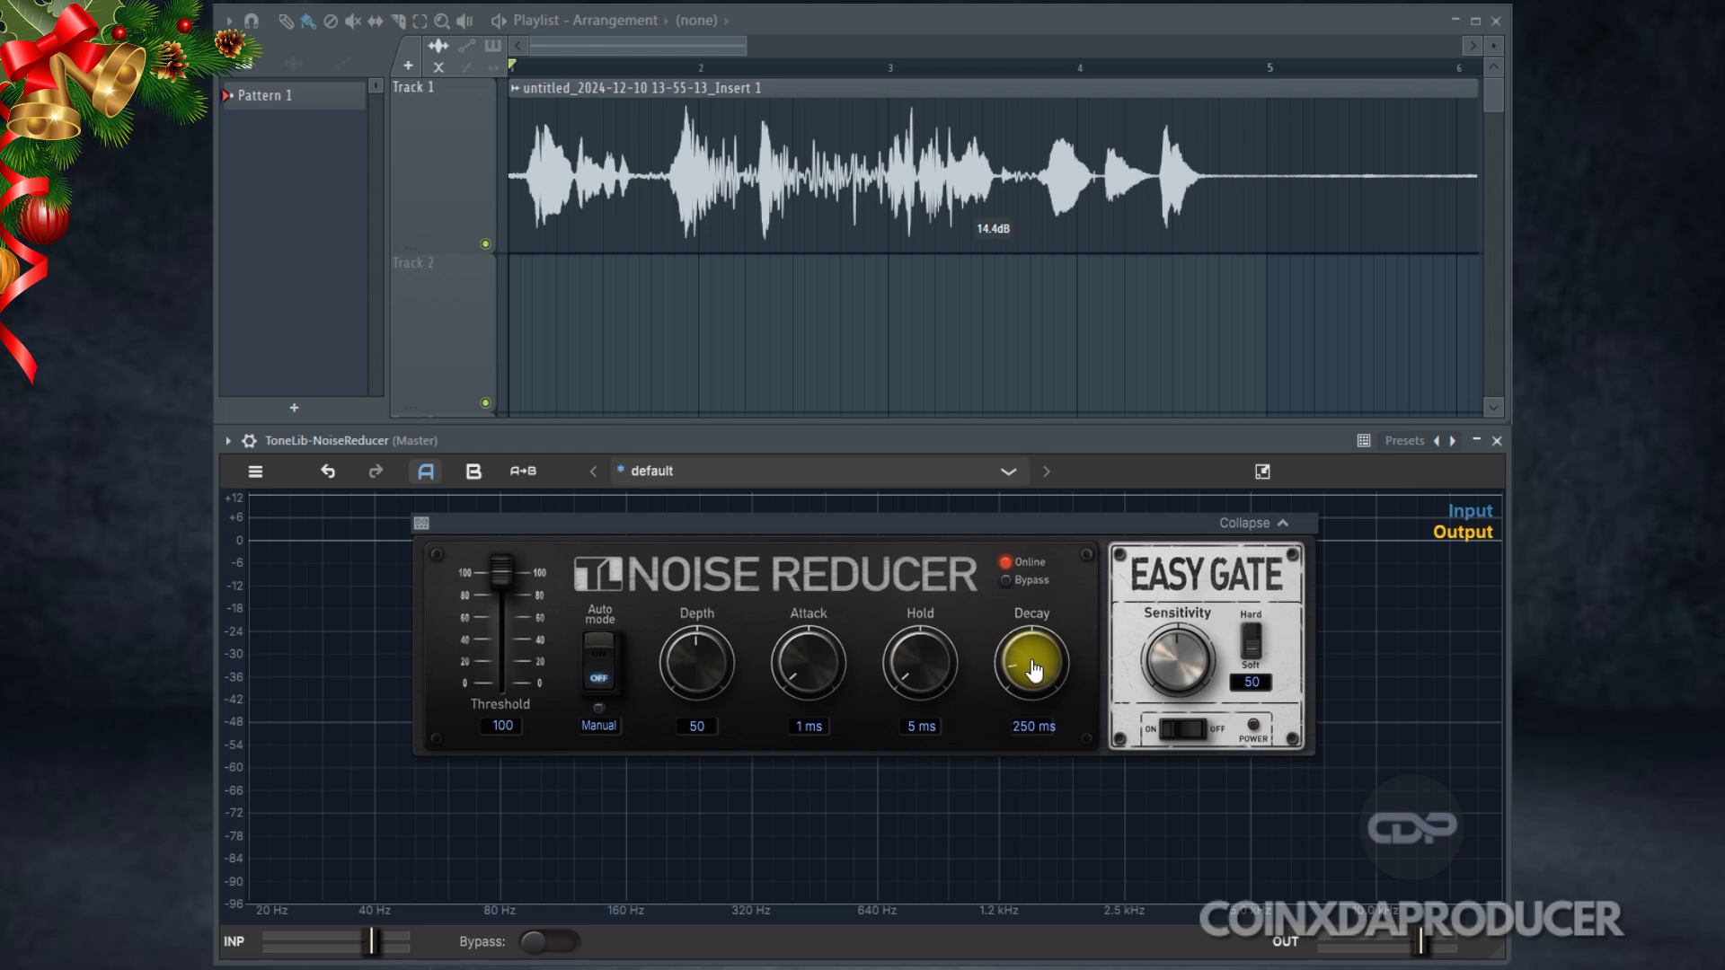
- While the vocal plays, try a 2000 ms Decay, reset it to 0, then settle on 184 ms
{"action": "key", "text": "space"}
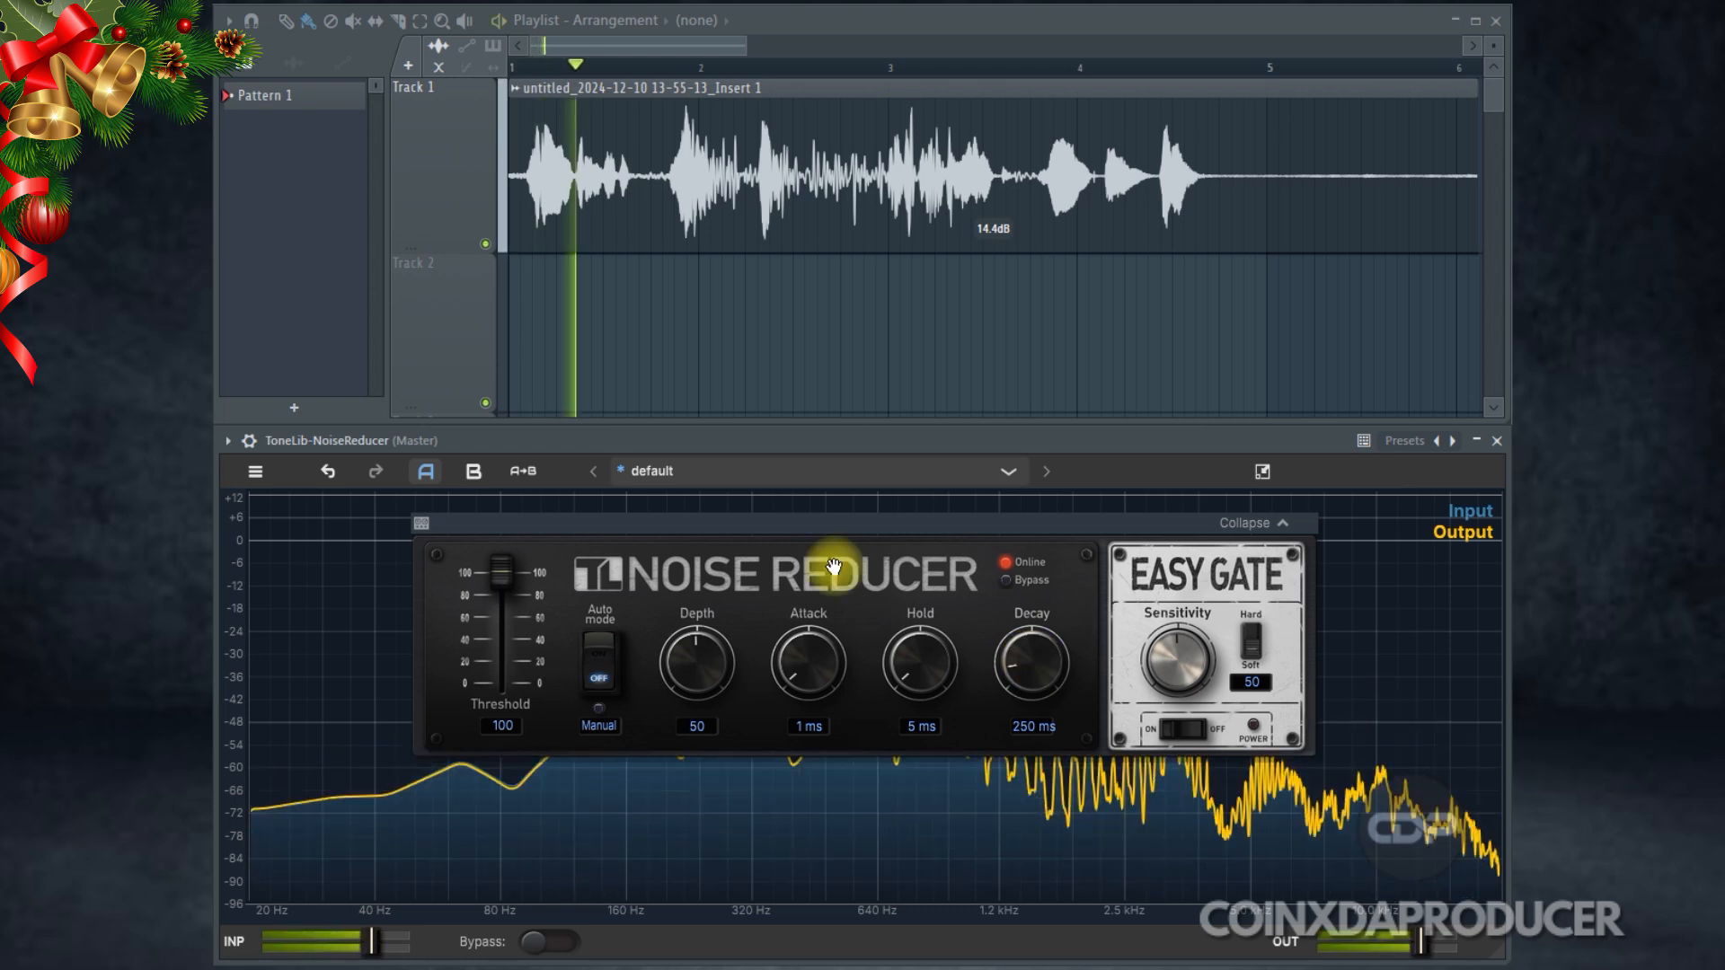
{"action": "left_click_drag", "start_coordinate": [1034, 676], "coordinate": [1082, 316]}
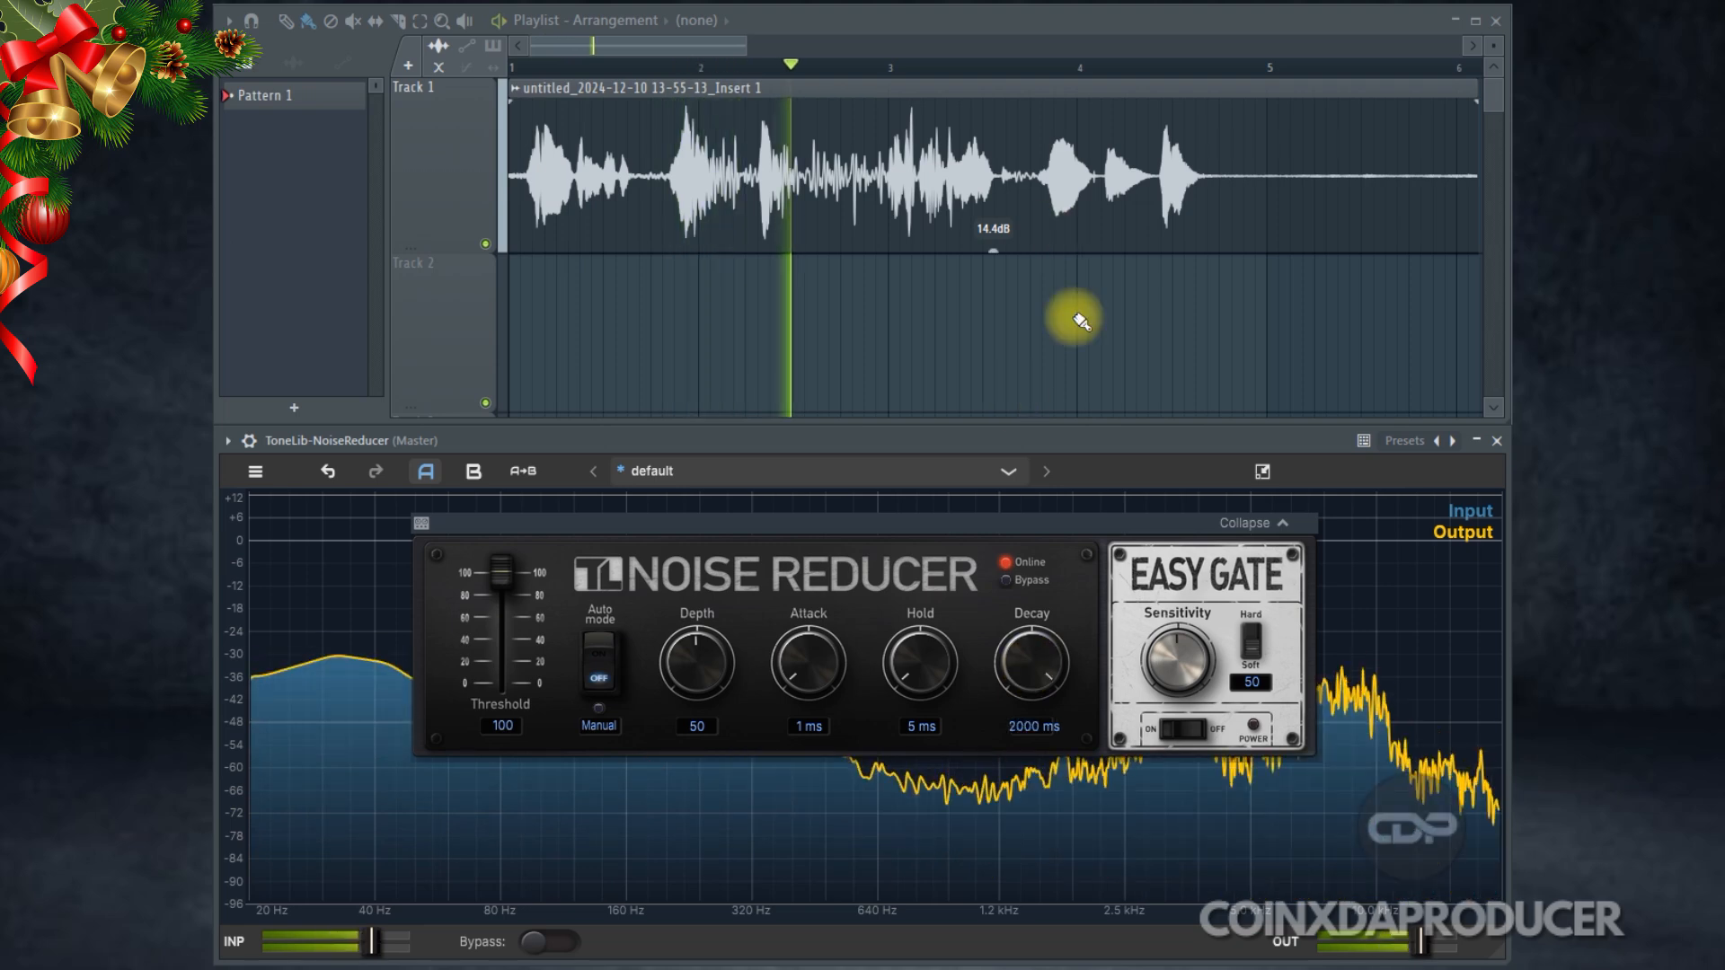
{"action": "double_click", "coordinate": [1034, 665]}
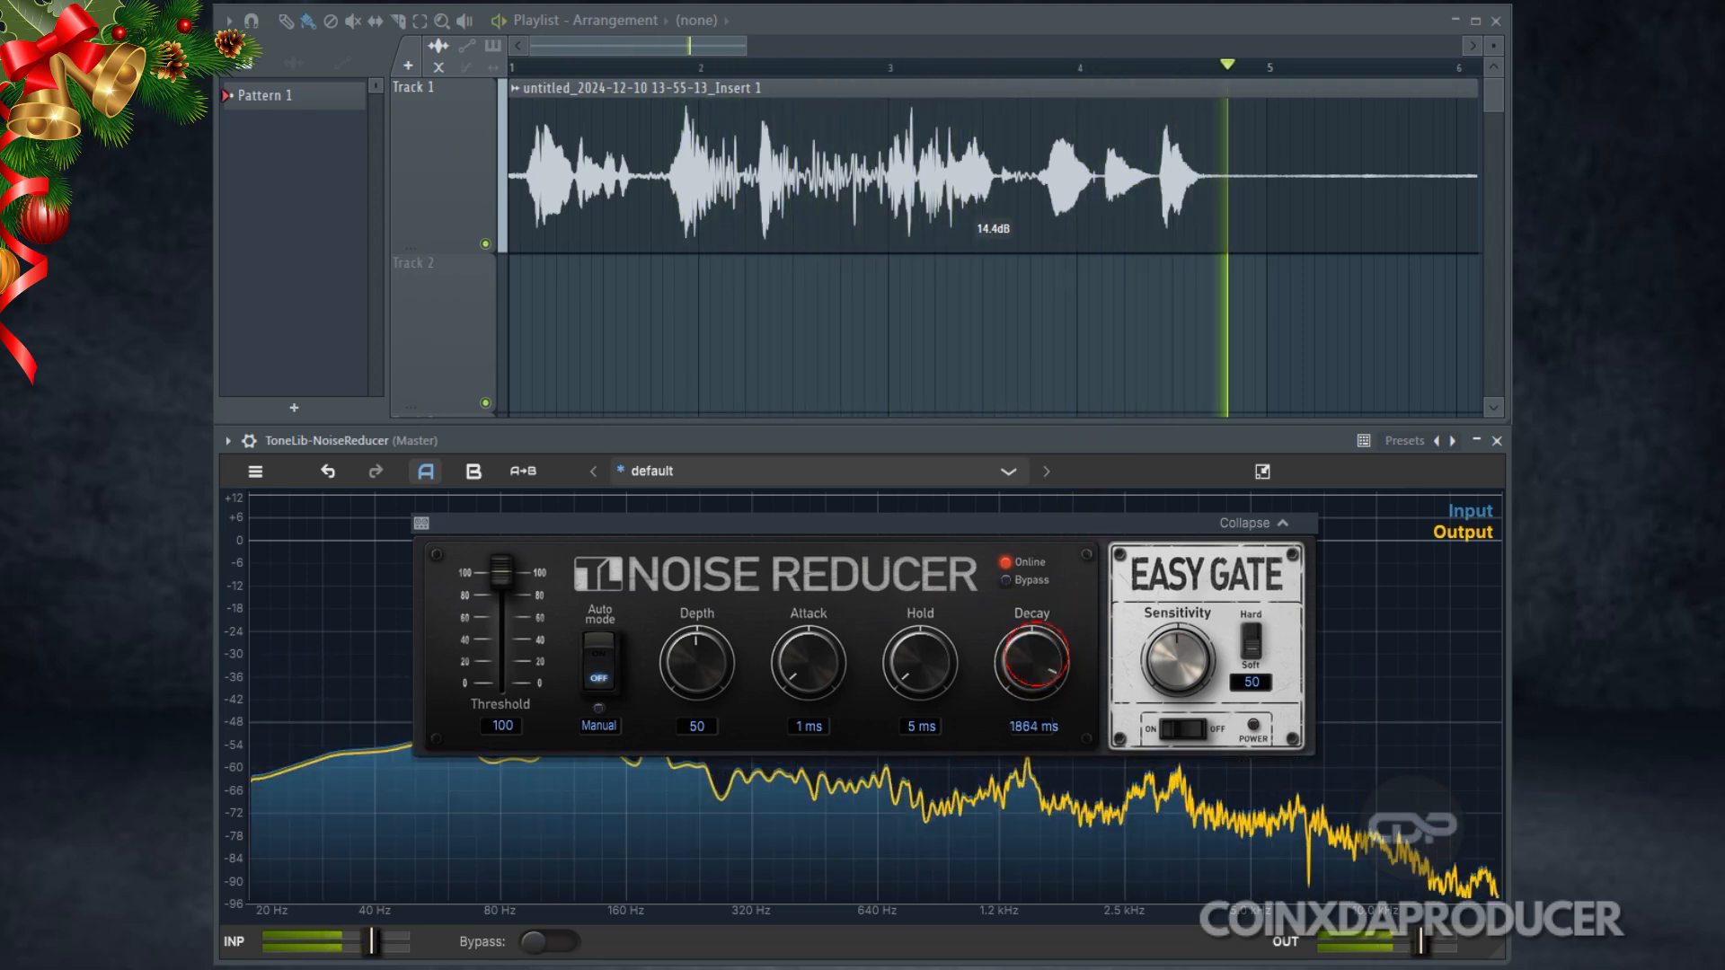
{"action": "left_click_drag", "start_coordinate": [1039, 692], "coordinate": [1034, 674]}
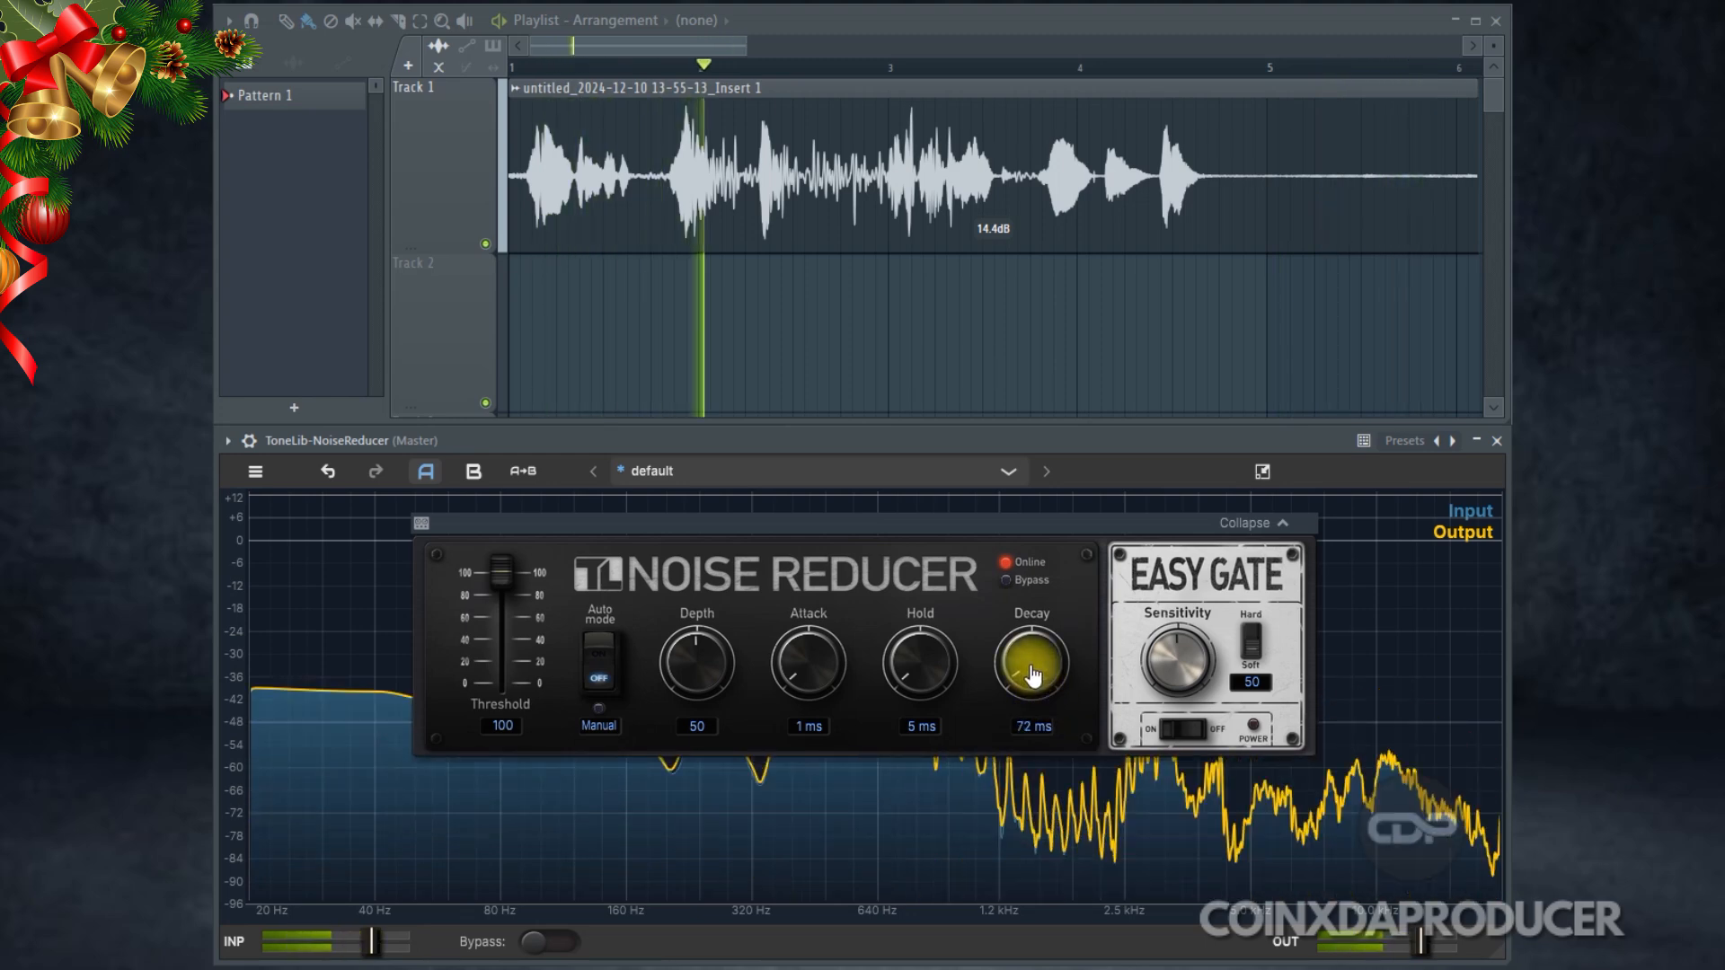
{"action": "left_click_drag", "start_coordinate": [1033, 676], "coordinate": [1034, 672]}
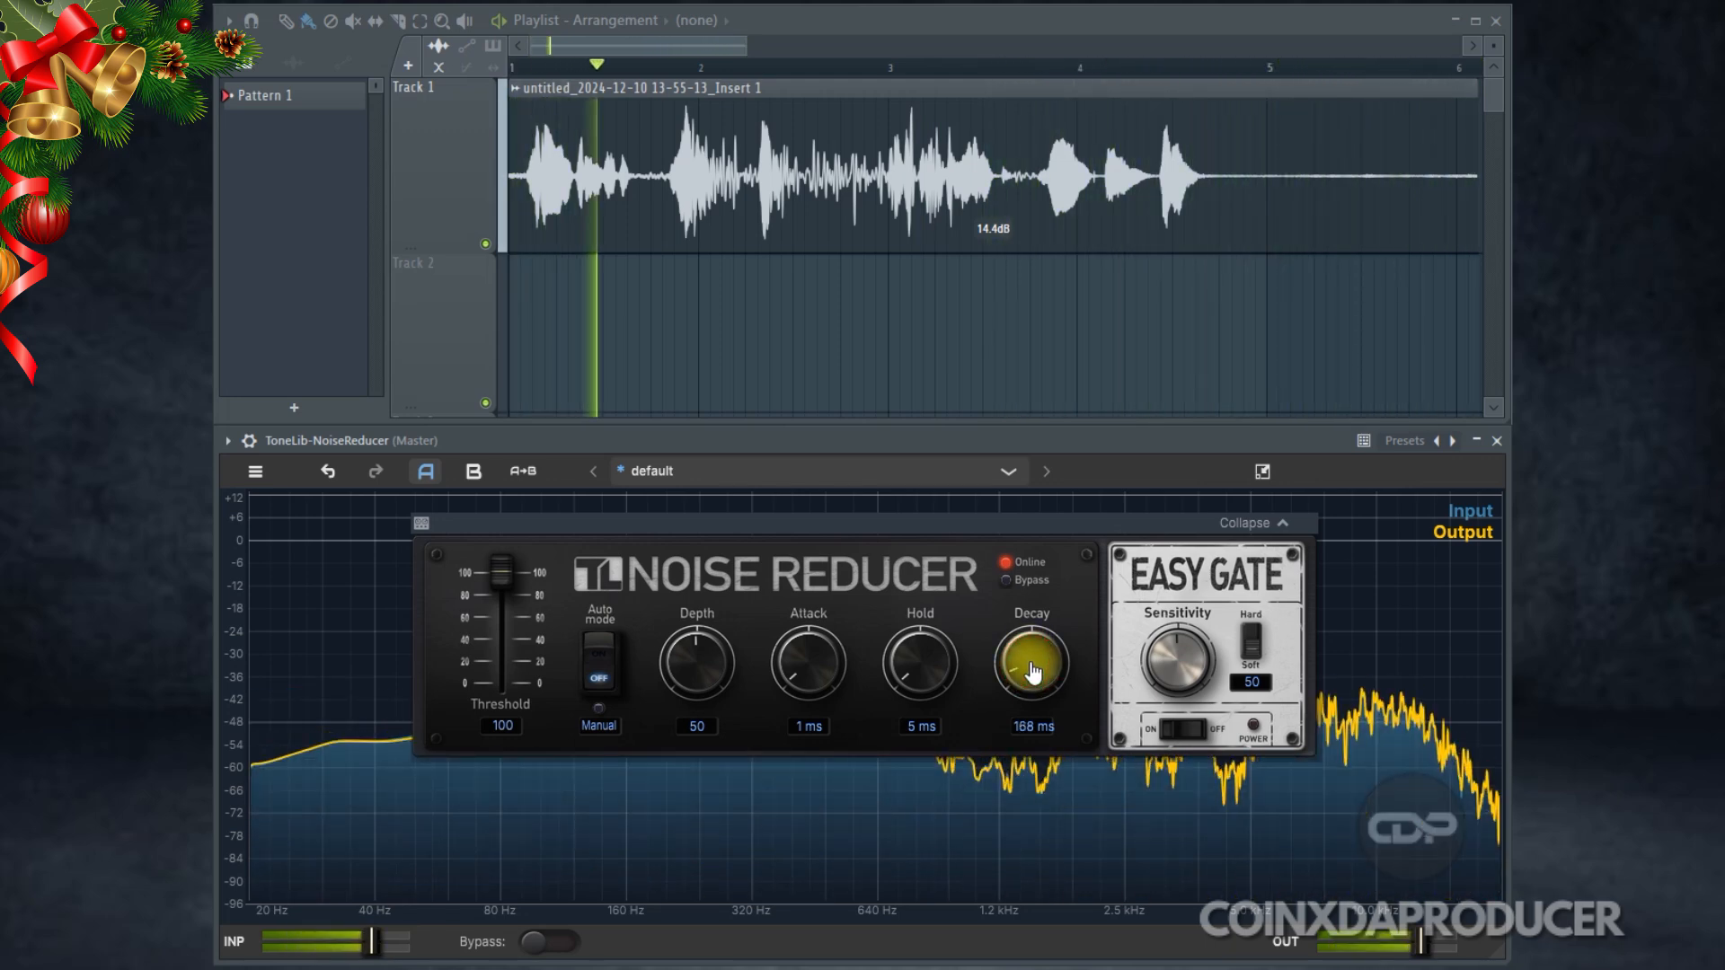
{"action": "mouse_move", "coordinate": [1033, 672]}
{"action": "left_mouse_down"}
{"action": "mouse_move", "coordinate": [1043, 697]}
{"action": "mouse_move", "coordinate": [1032, 662]}
{"action": "left_mouse_up"}
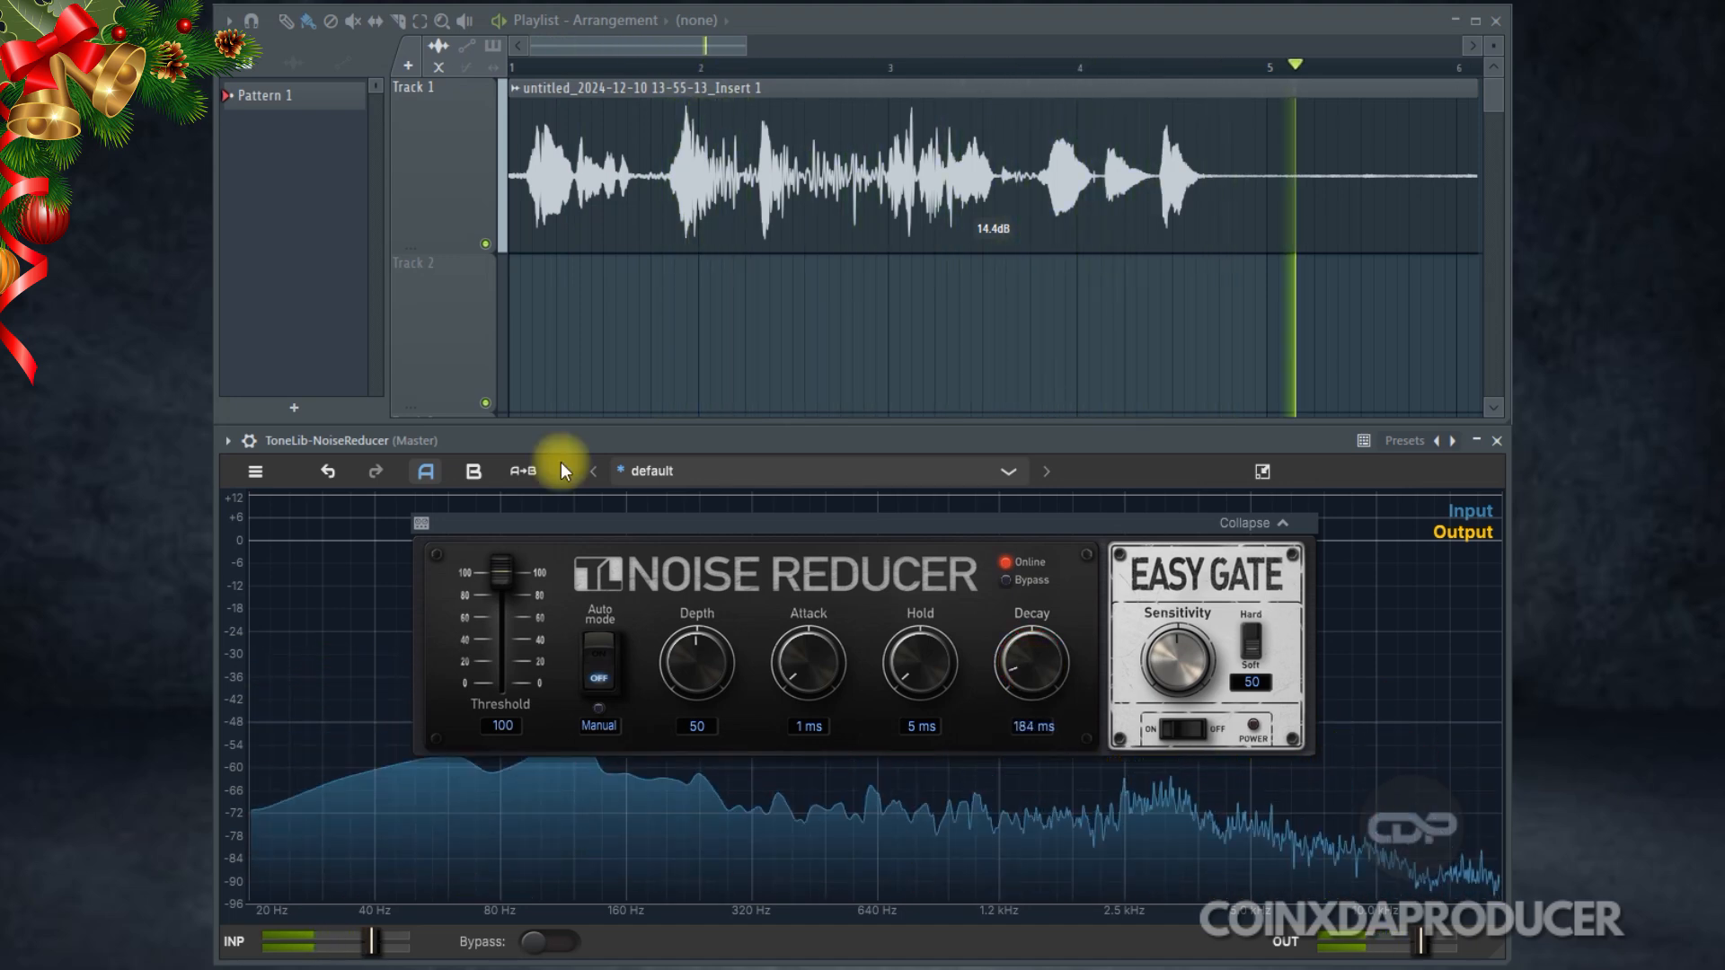
{"action": "key", "text": "space"}
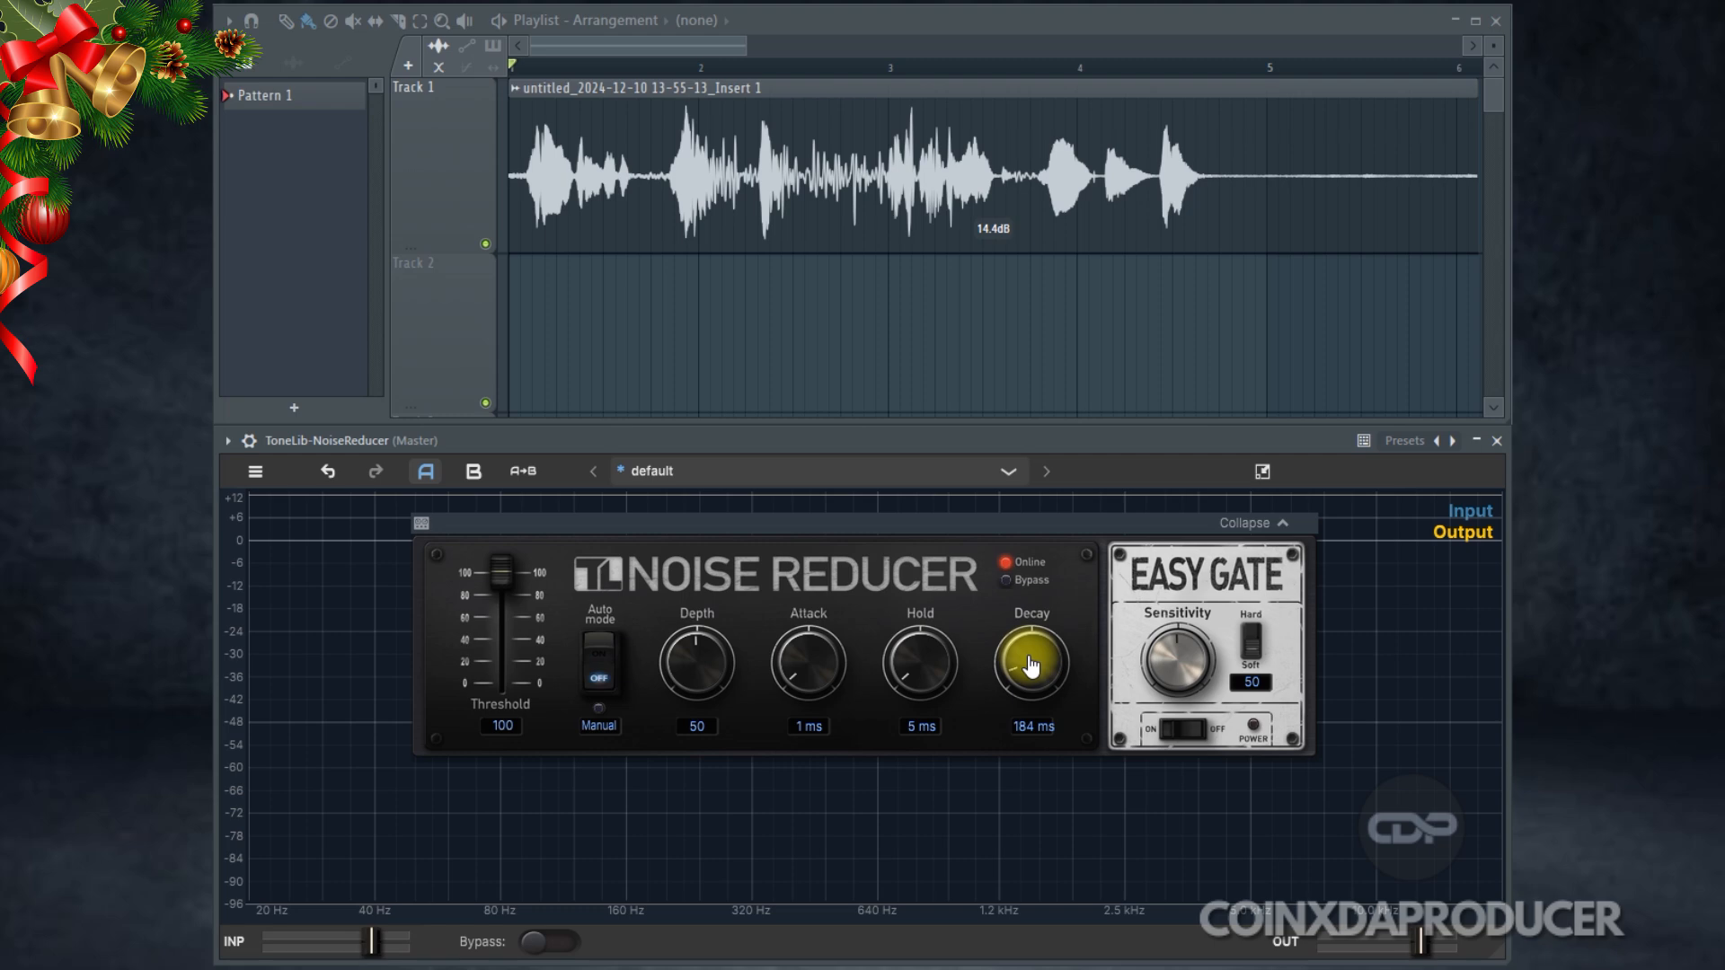
- Play the vocal and set Attack to 6 ms after trying 500 ms and 0 ms
{"action": "key", "text": "space"}
{"action": "left_click_drag", "start_coordinate": [813, 660], "coordinate": [770, 168]}
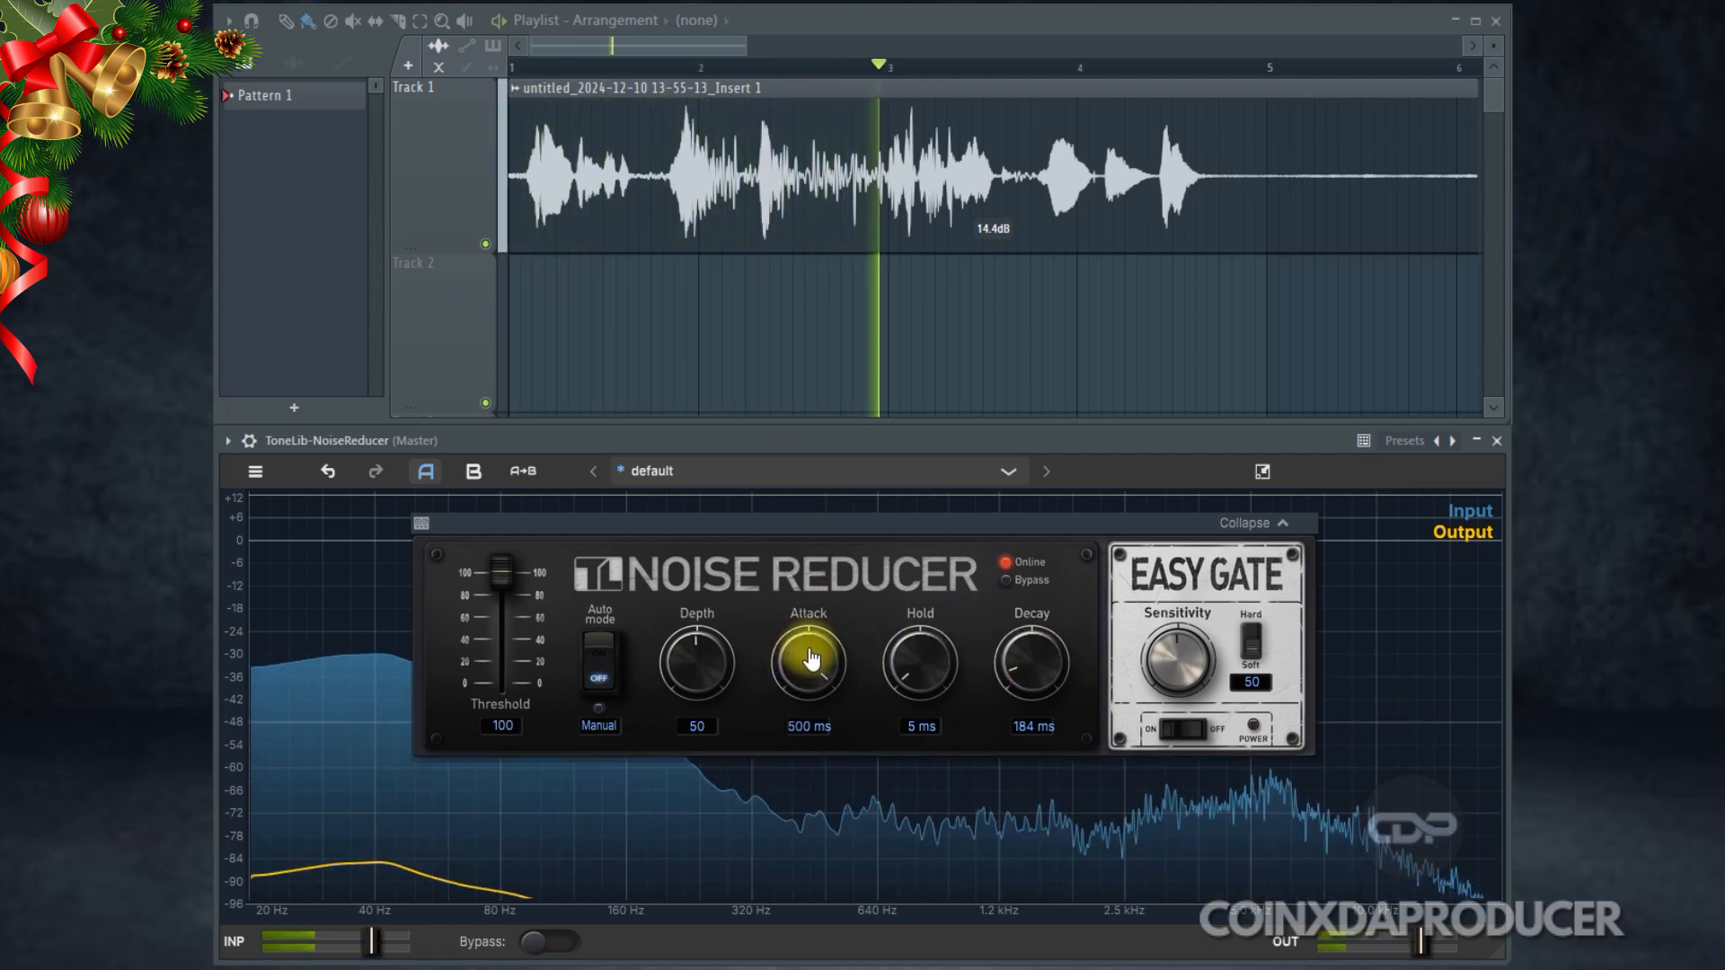
{"action": "left_click_drag", "start_coordinate": [811, 660], "coordinate": [790, 712]}
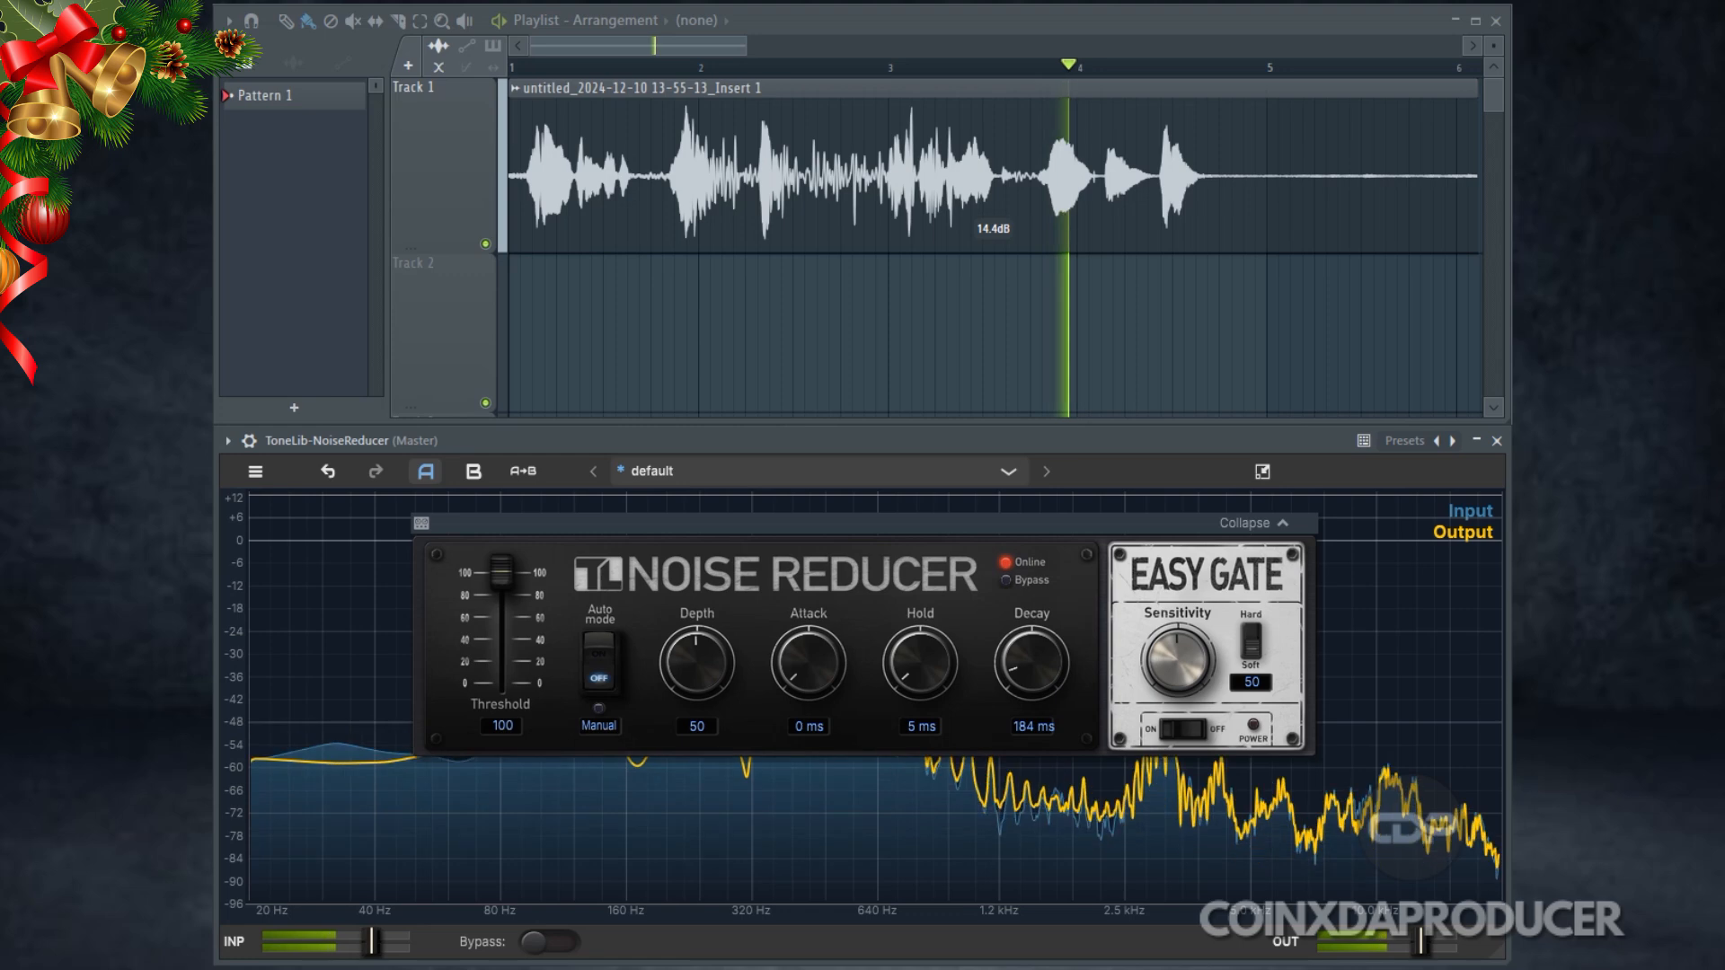
{"action": "left_click_drag", "start_coordinate": [816, 697], "coordinate": [809, 686]}
- Set Hold to 0 ms after trying 2000 ms, and lower Depth to 0
{"action": "left_click_drag", "start_coordinate": [935, 680], "coordinate": [925, 489]}
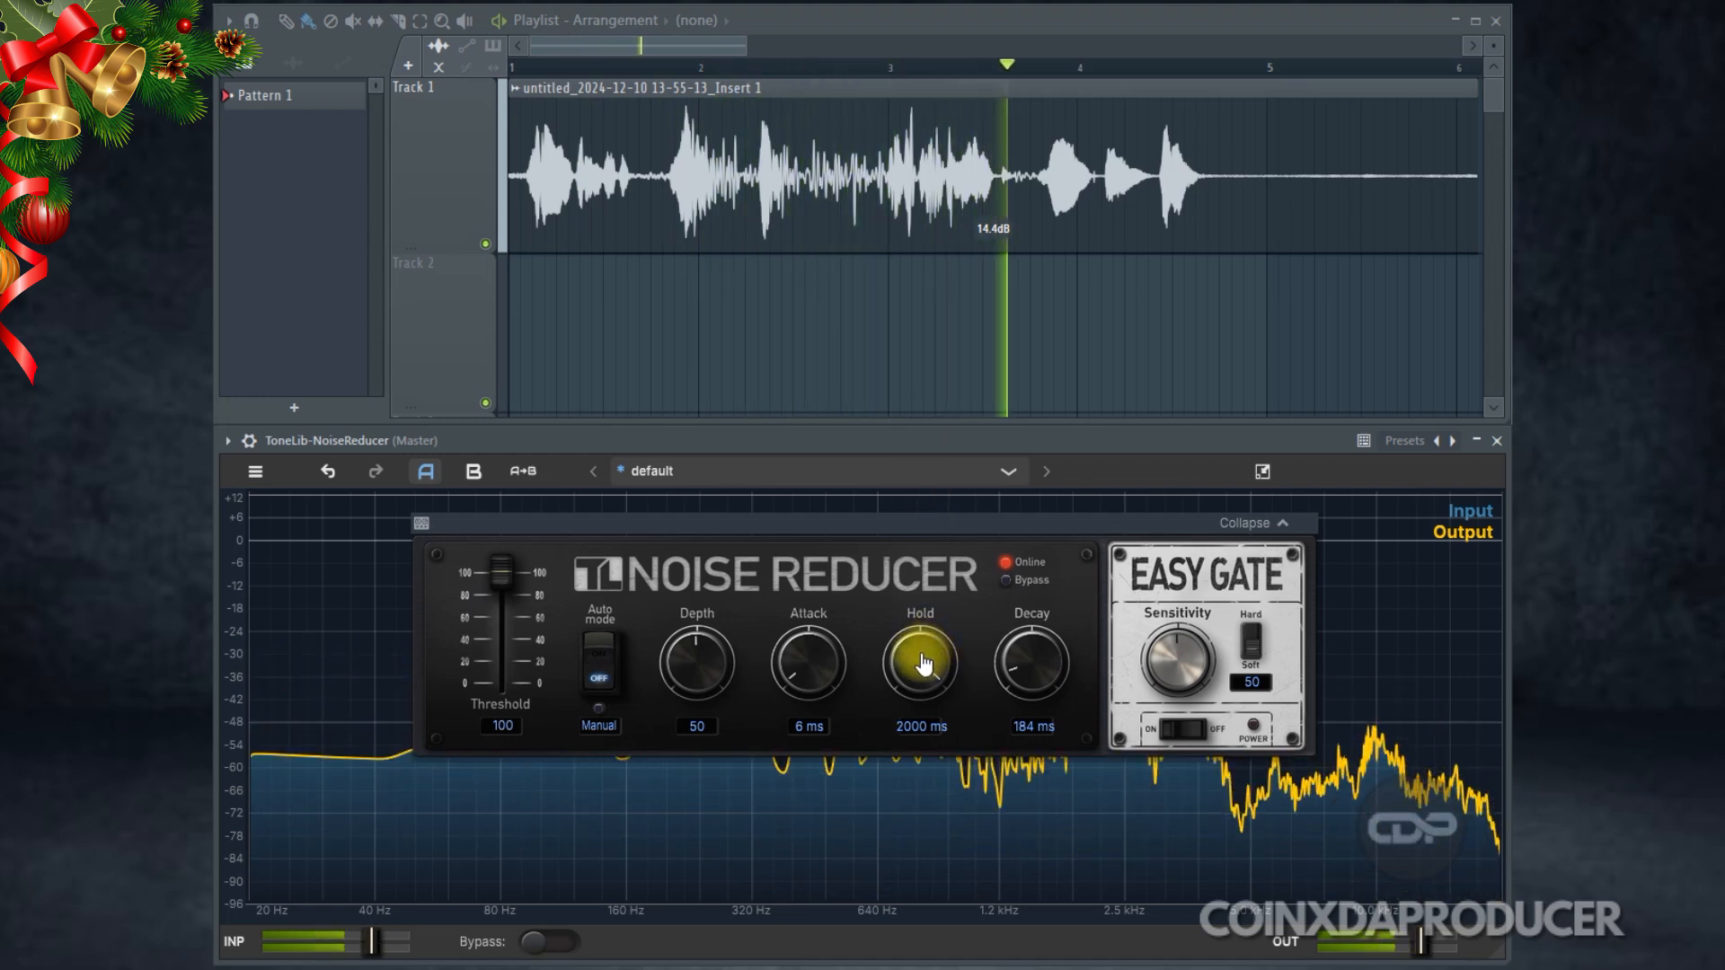
{"action": "left_click_drag", "start_coordinate": [923, 664], "coordinate": [873, 796]}
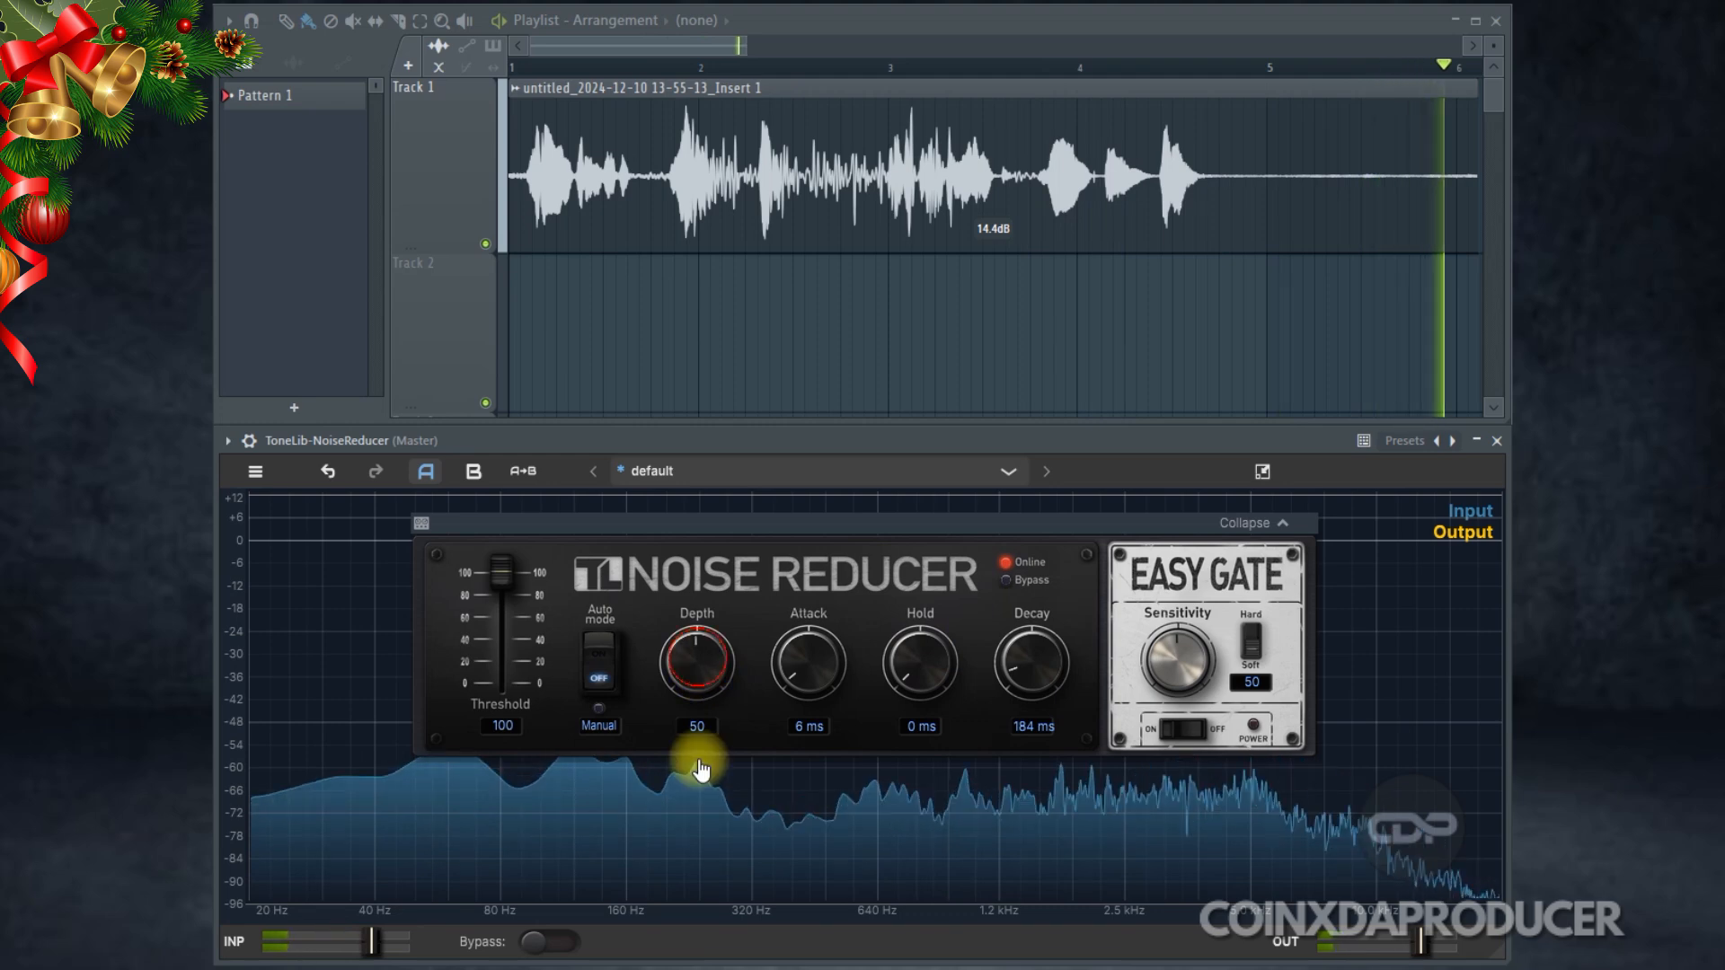
{"action": "left_click_drag", "start_coordinate": [700, 762], "coordinate": [801, 790]}
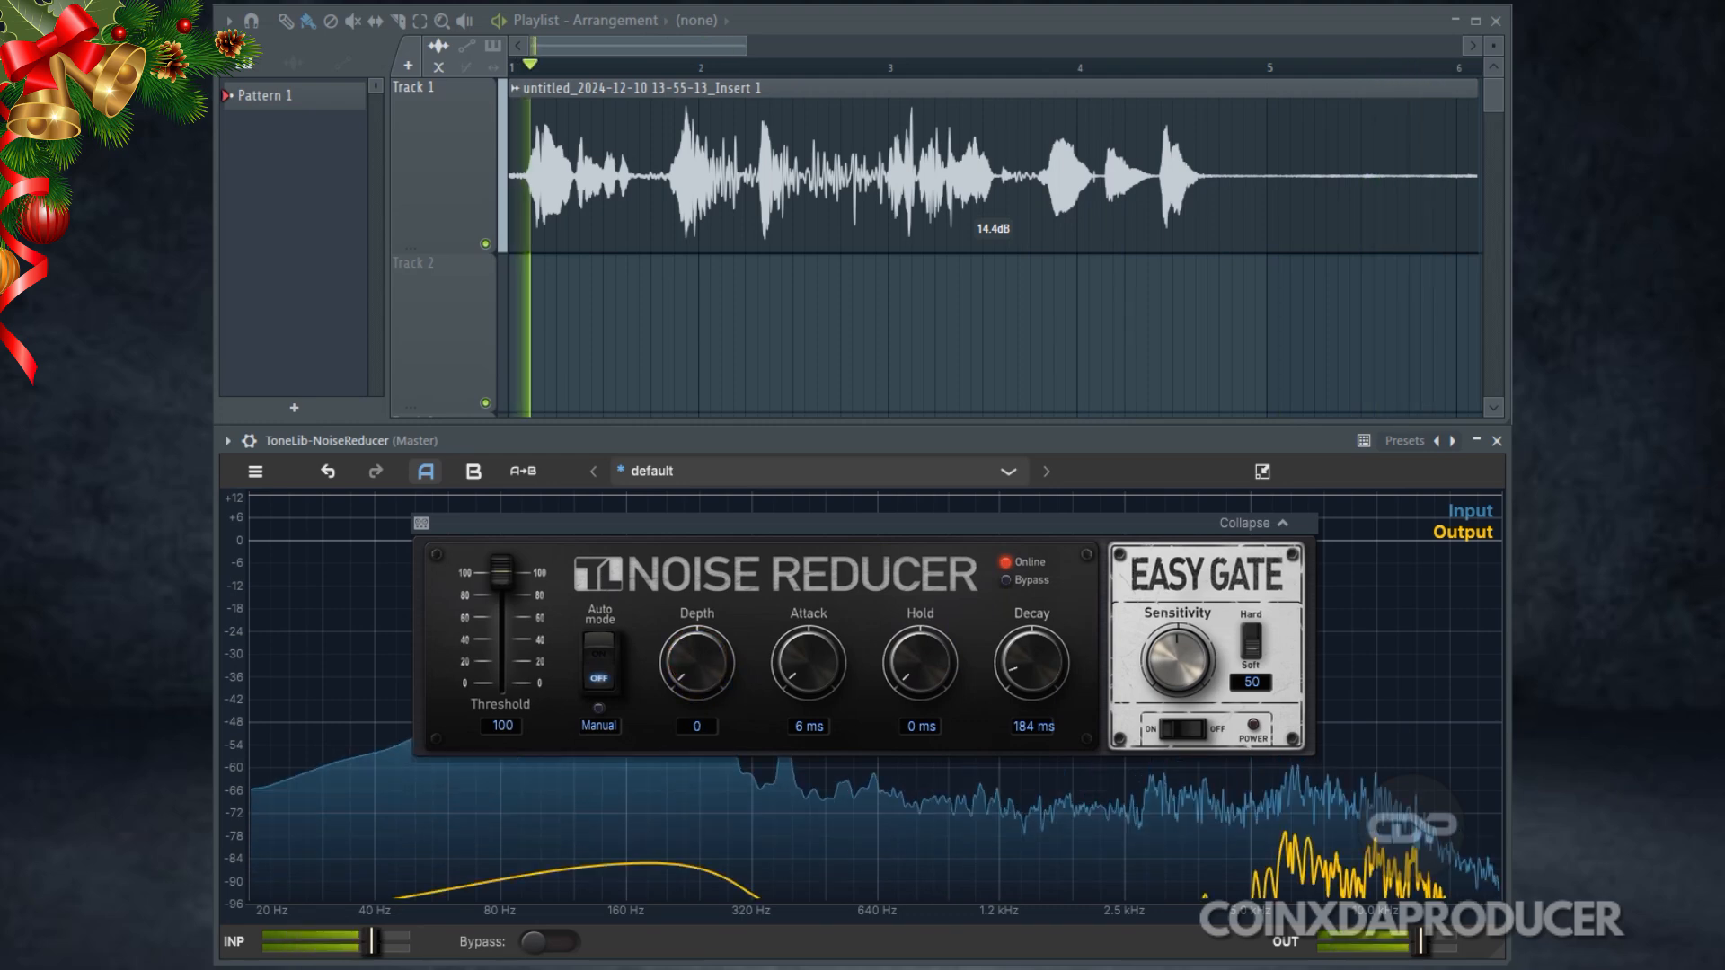
- Reset Depth to 50, try Auto mode, return to Manual mode, and stop playback
{"action": "double_click", "coordinate": [709, 688]}
{"action": "left_click", "coordinate": [609, 669]}
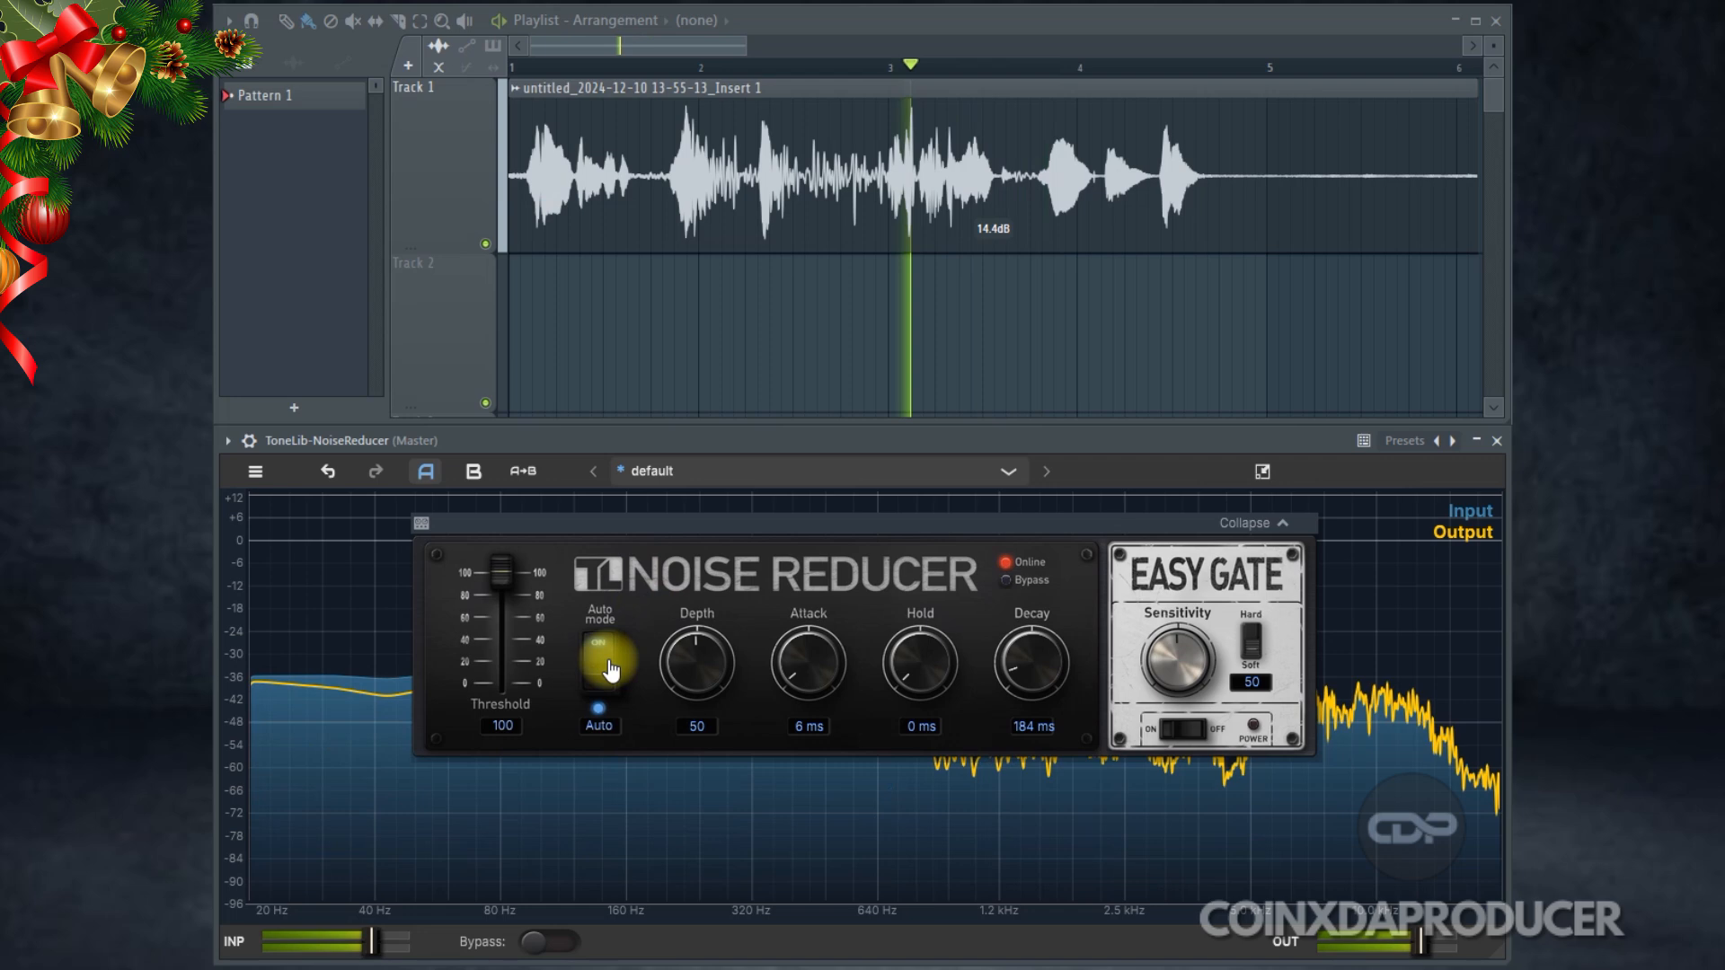
{"action": "left_click", "coordinate": [604, 663]}
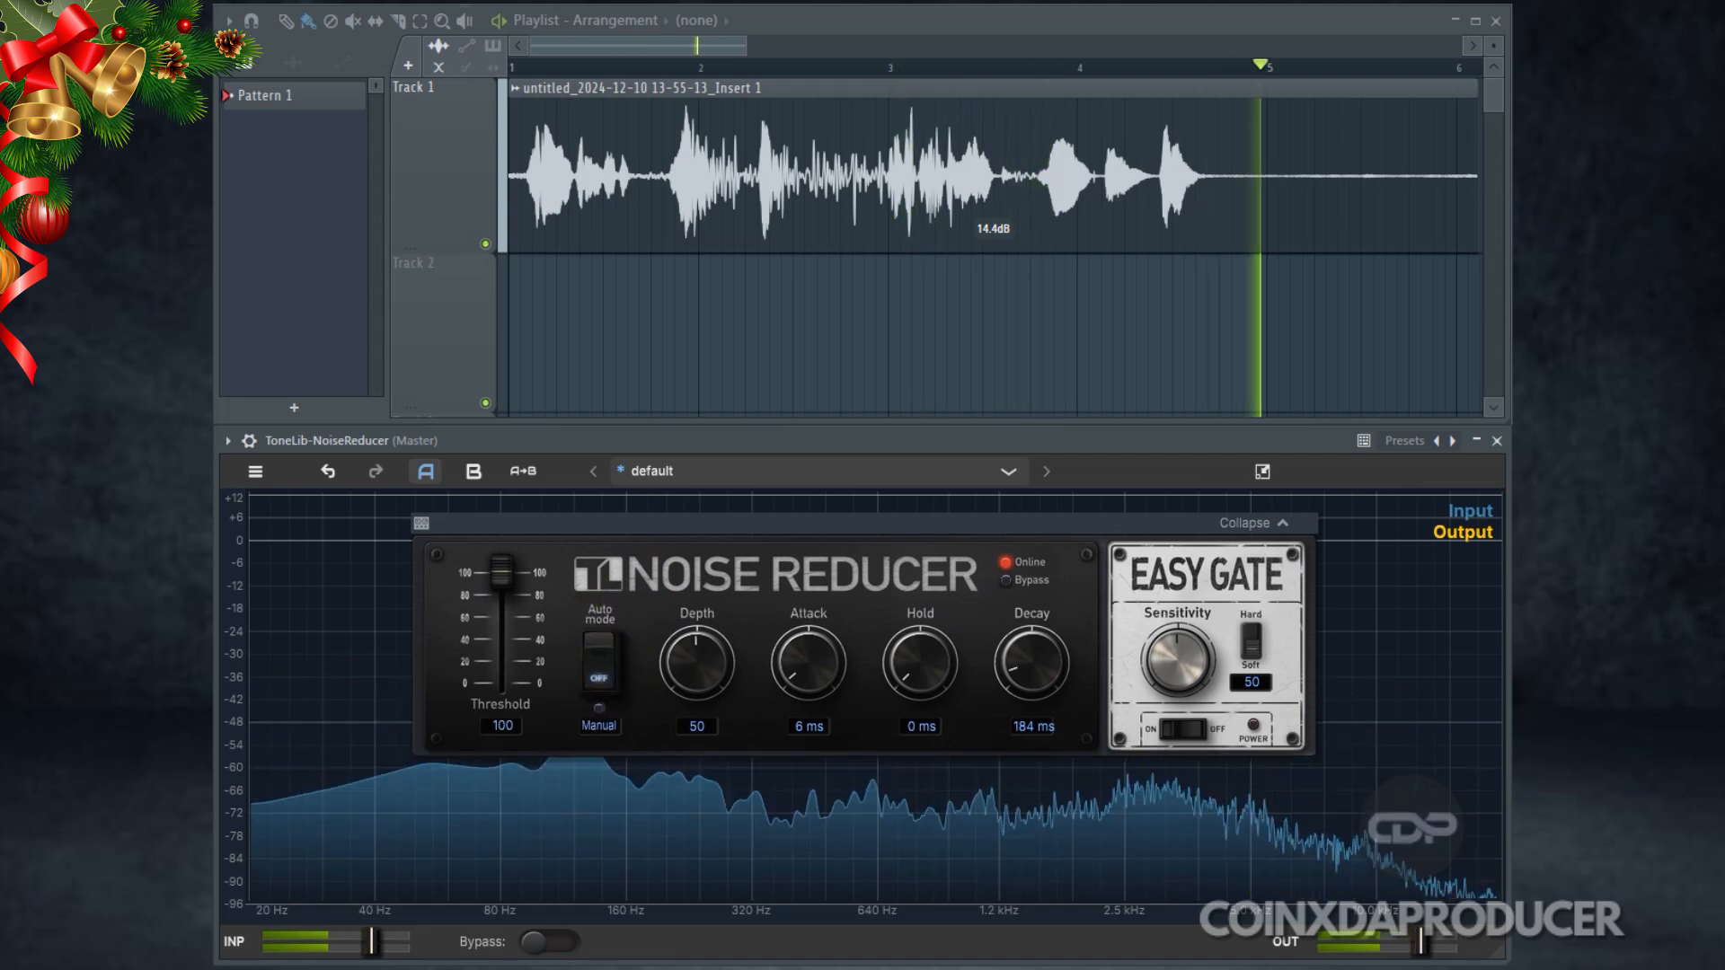
{"action": "key", "text": "space"}
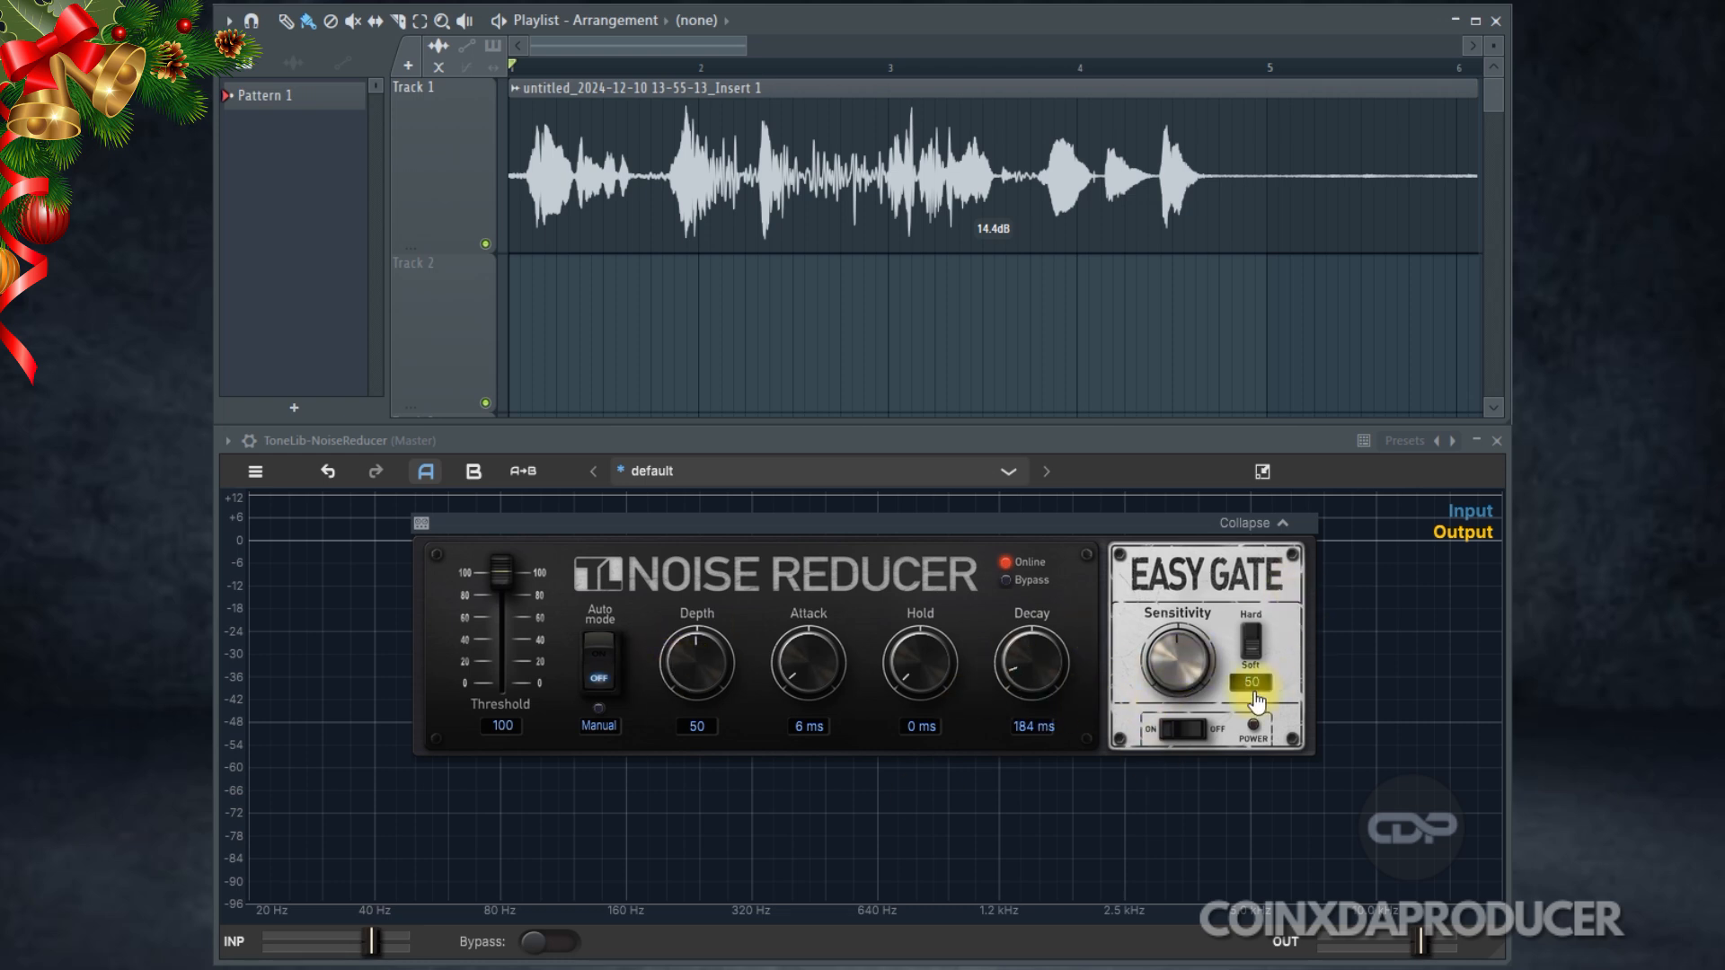
- Shorten Decay to 96 ms and trial the Easy Gate at sensitivity 80 and 100, then turn it off
{"action": "left_click_drag", "start_coordinate": [1188, 669], "coordinate": [1197, 697]}
{"action": "key", "text": "space"}
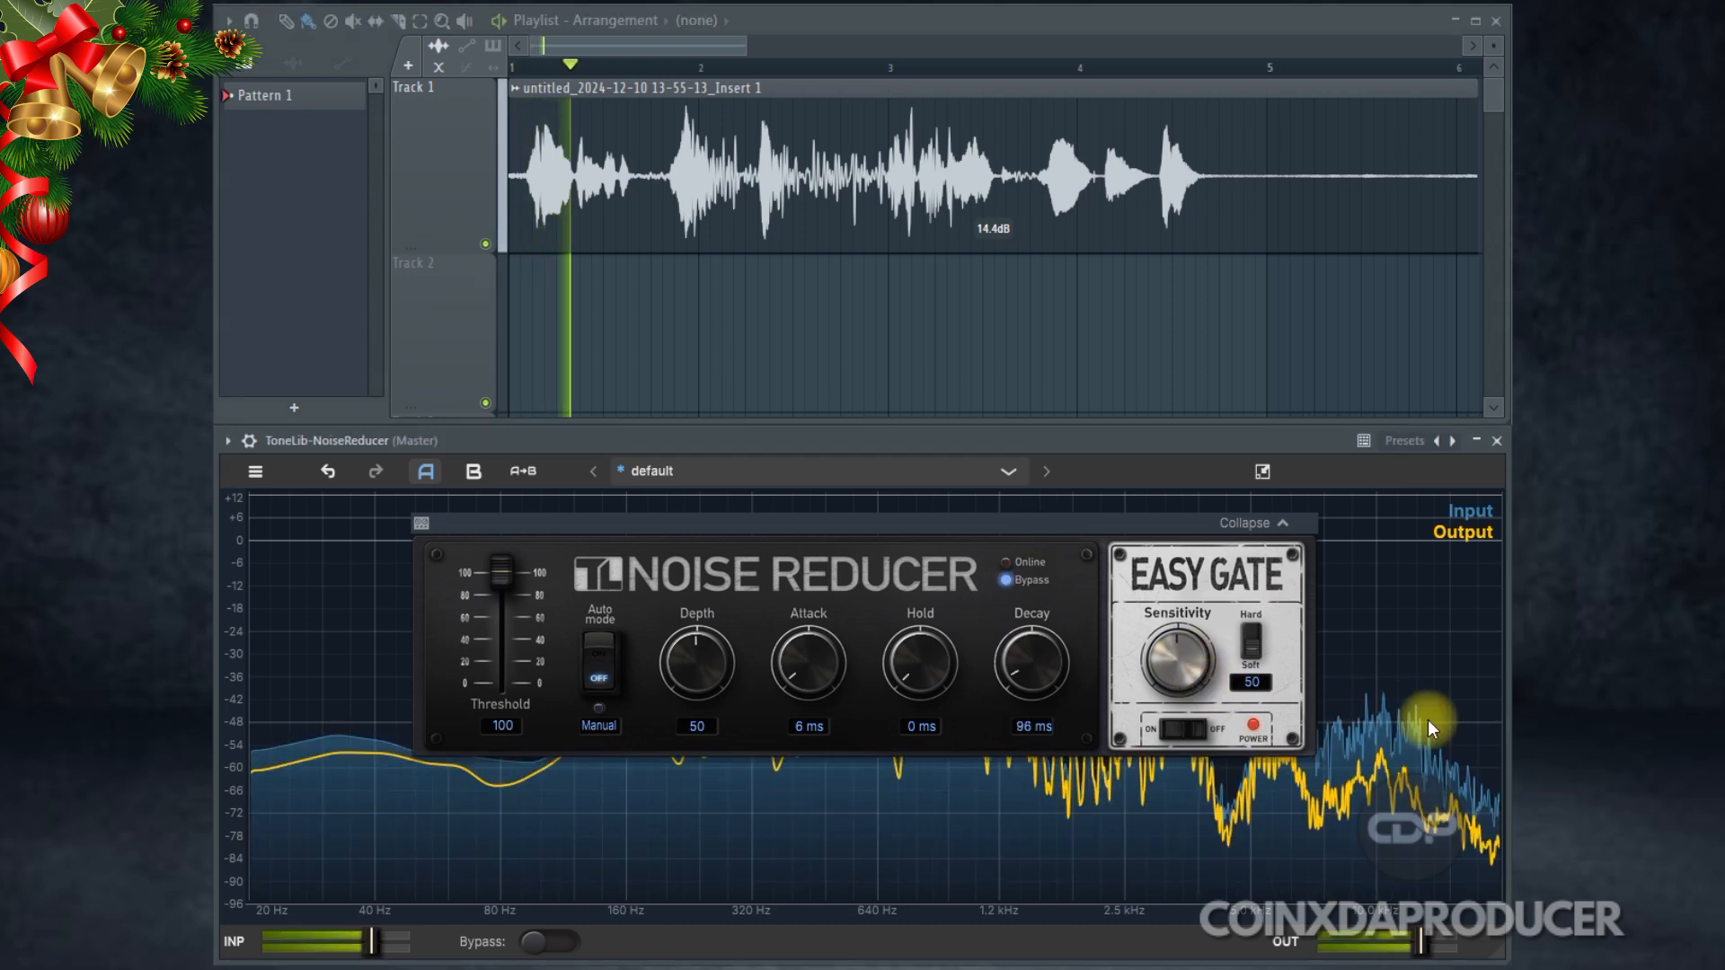
{"action": "left_click", "coordinate": [1184, 730]}
{"action": "left_click_drag", "start_coordinate": [1185, 690], "coordinate": [1168, 634]}
{"action": "left_click_drag", "start_coordinate": [1156, 561], "coordinate": [1136, 512]}
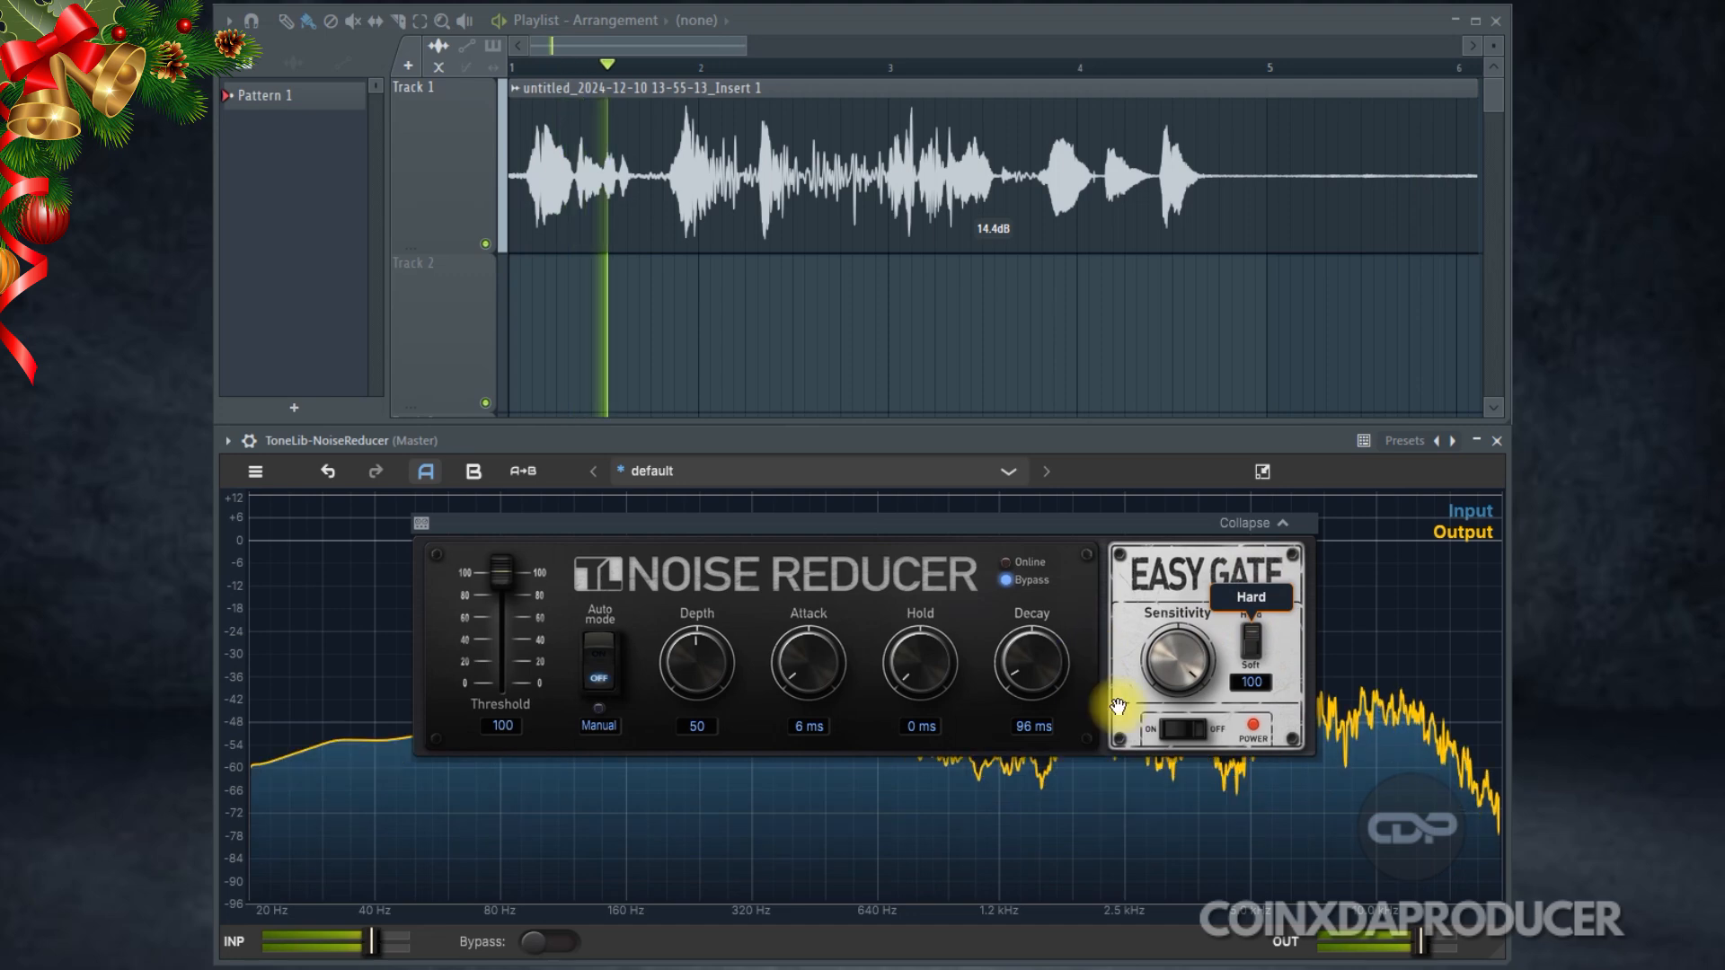
{"action": "left_click", "coordinate": [1182, 729]}
- Raise Decay to 208 ms, try a 2000 ms Hold, and return Hold to 0 ms
{"action": "left_click_drag", "start_coordinate": [1041, 697], "coordinate": [1027, 673]}
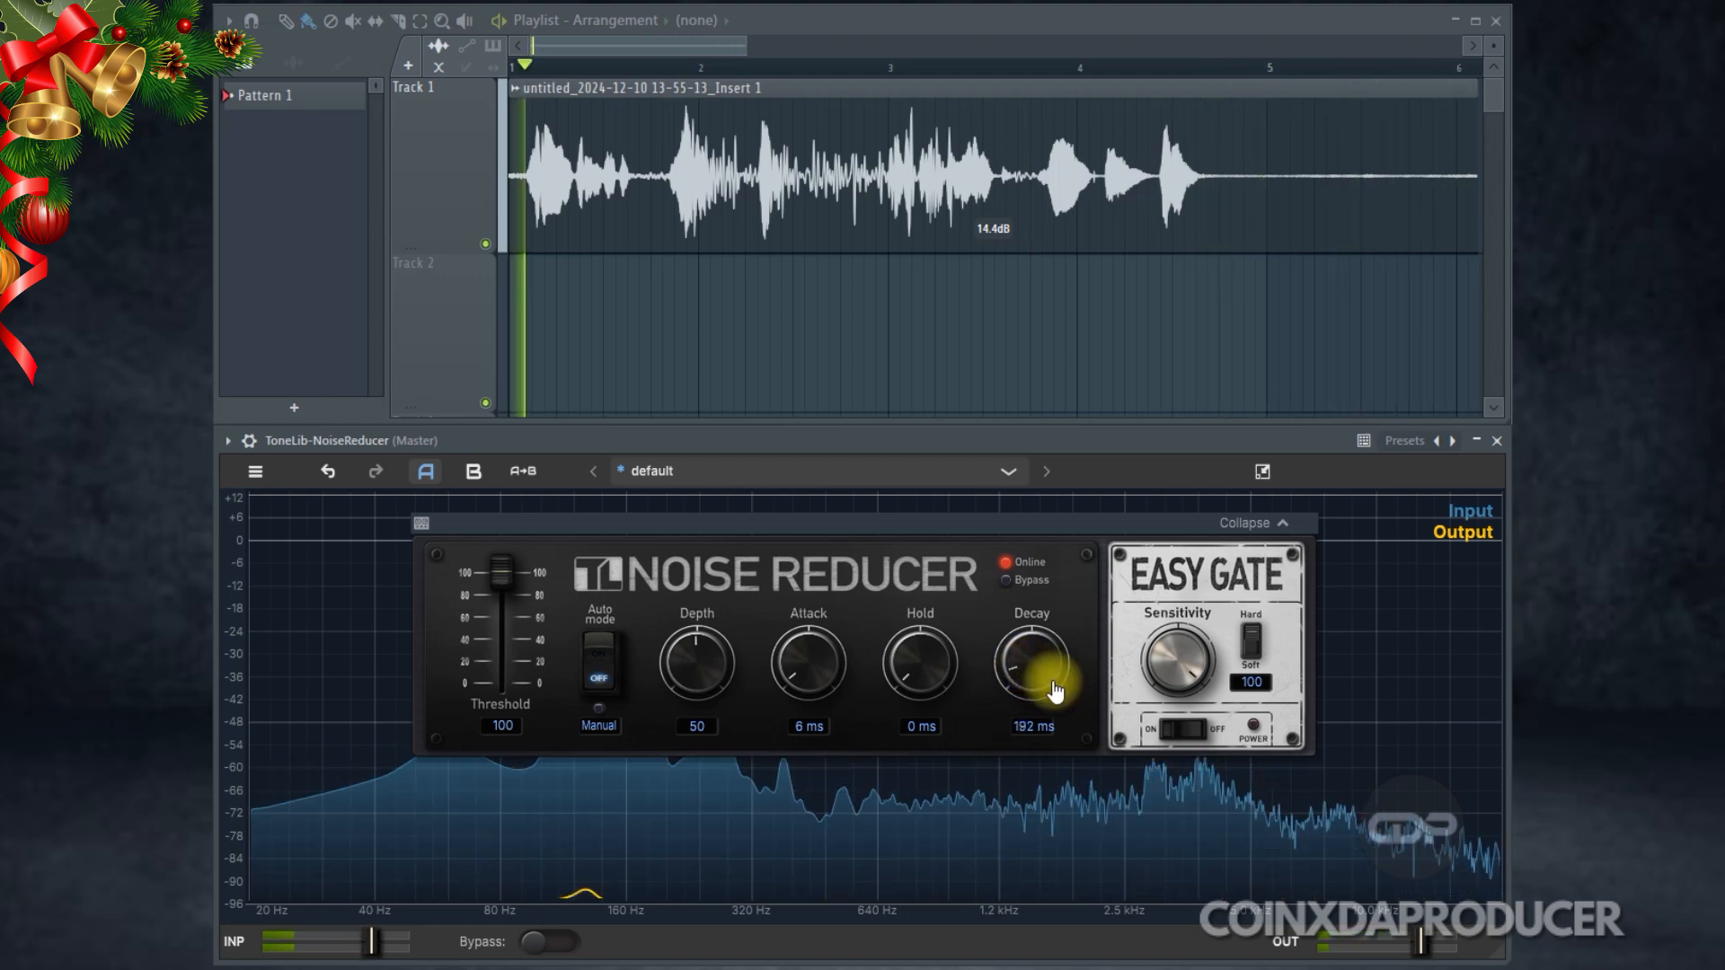
{"action": "left_click_drag", "start_coordinate": [1038, 672], "coordinate": [1031, 660]}
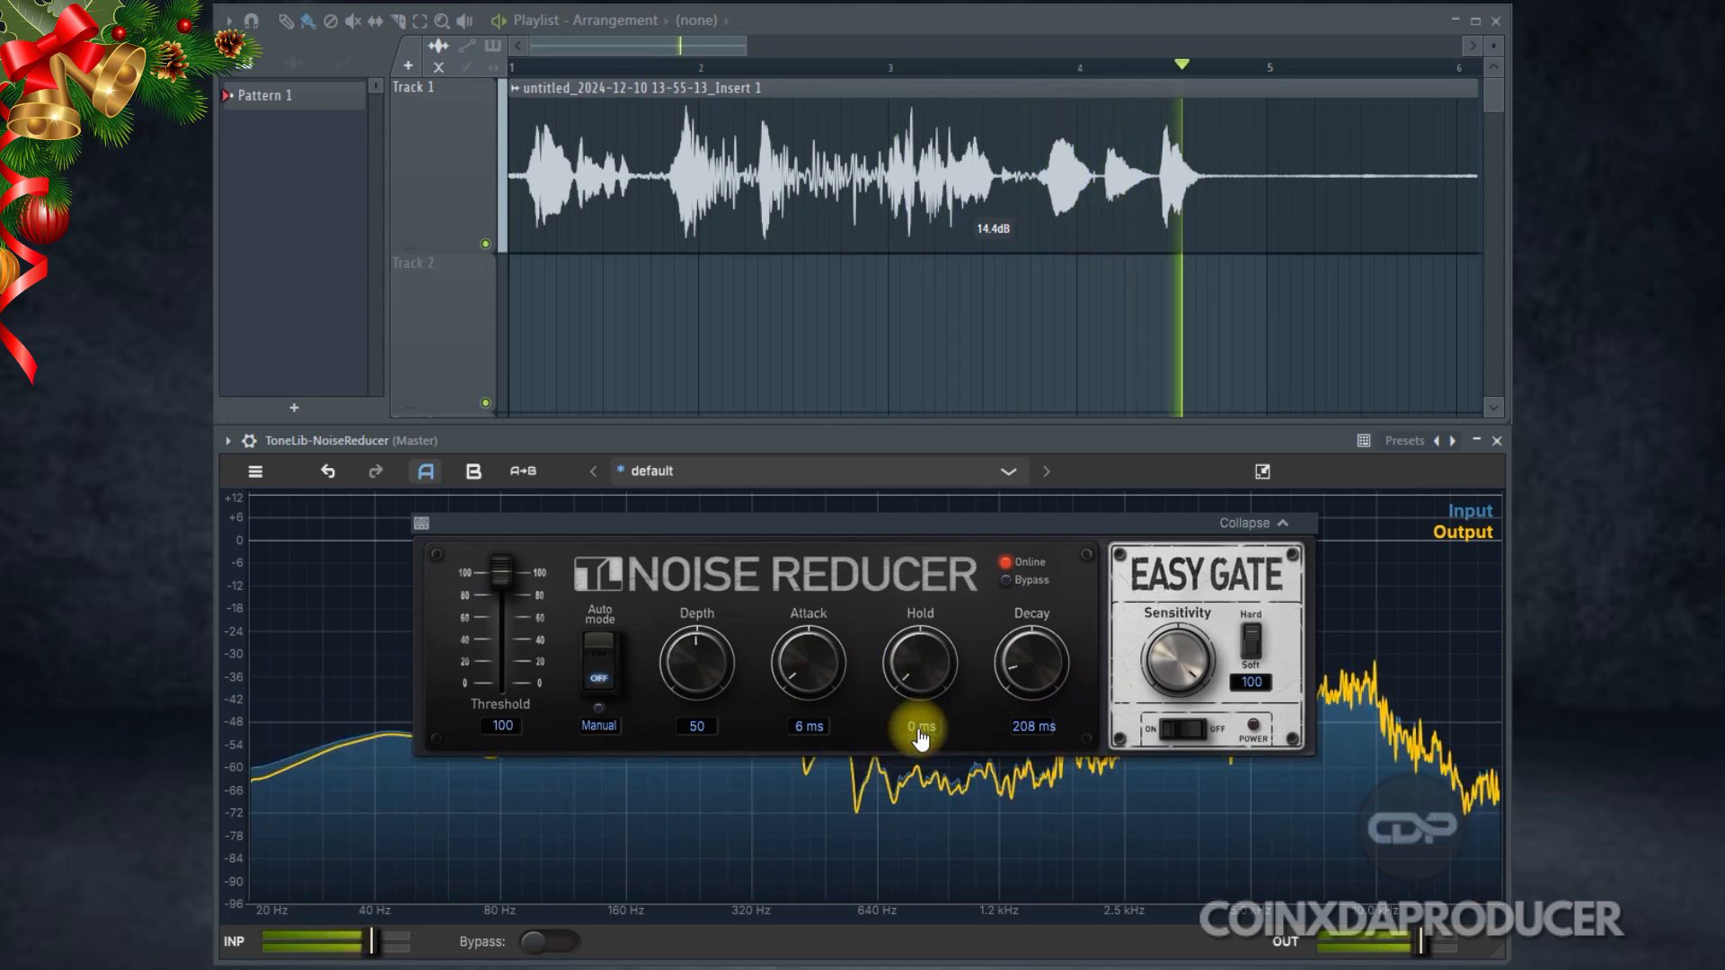
{"action": "mouse_move", "coordinate": [920, 697]}
{"action": "left_mouse_down"}
{"action": "mouse_move", "coordinate": [923, 681]}
{"action": "mouse_move", "coordinate": [974, 698]}
{"action": "mouse_move", "coordinate": [924, 692]}
{"action": "left_mouse_up"}
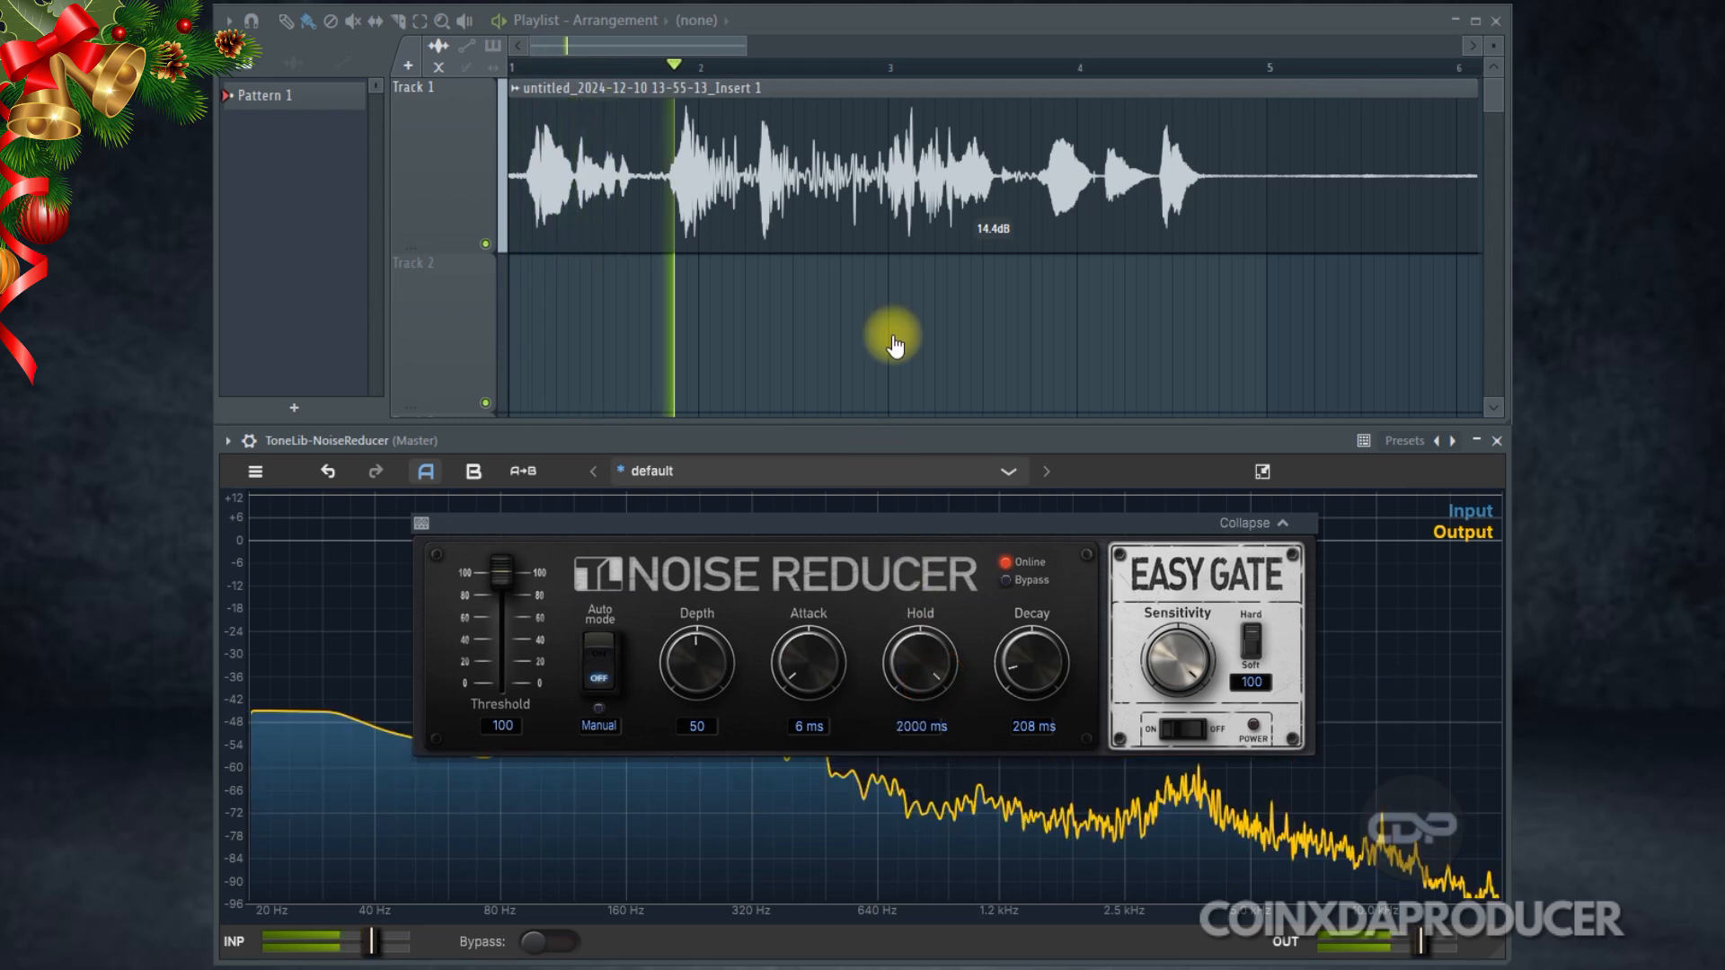
{"action": "left_click_drag", "start_coordinate": [920, 665], "coordinate": [920, 701]}
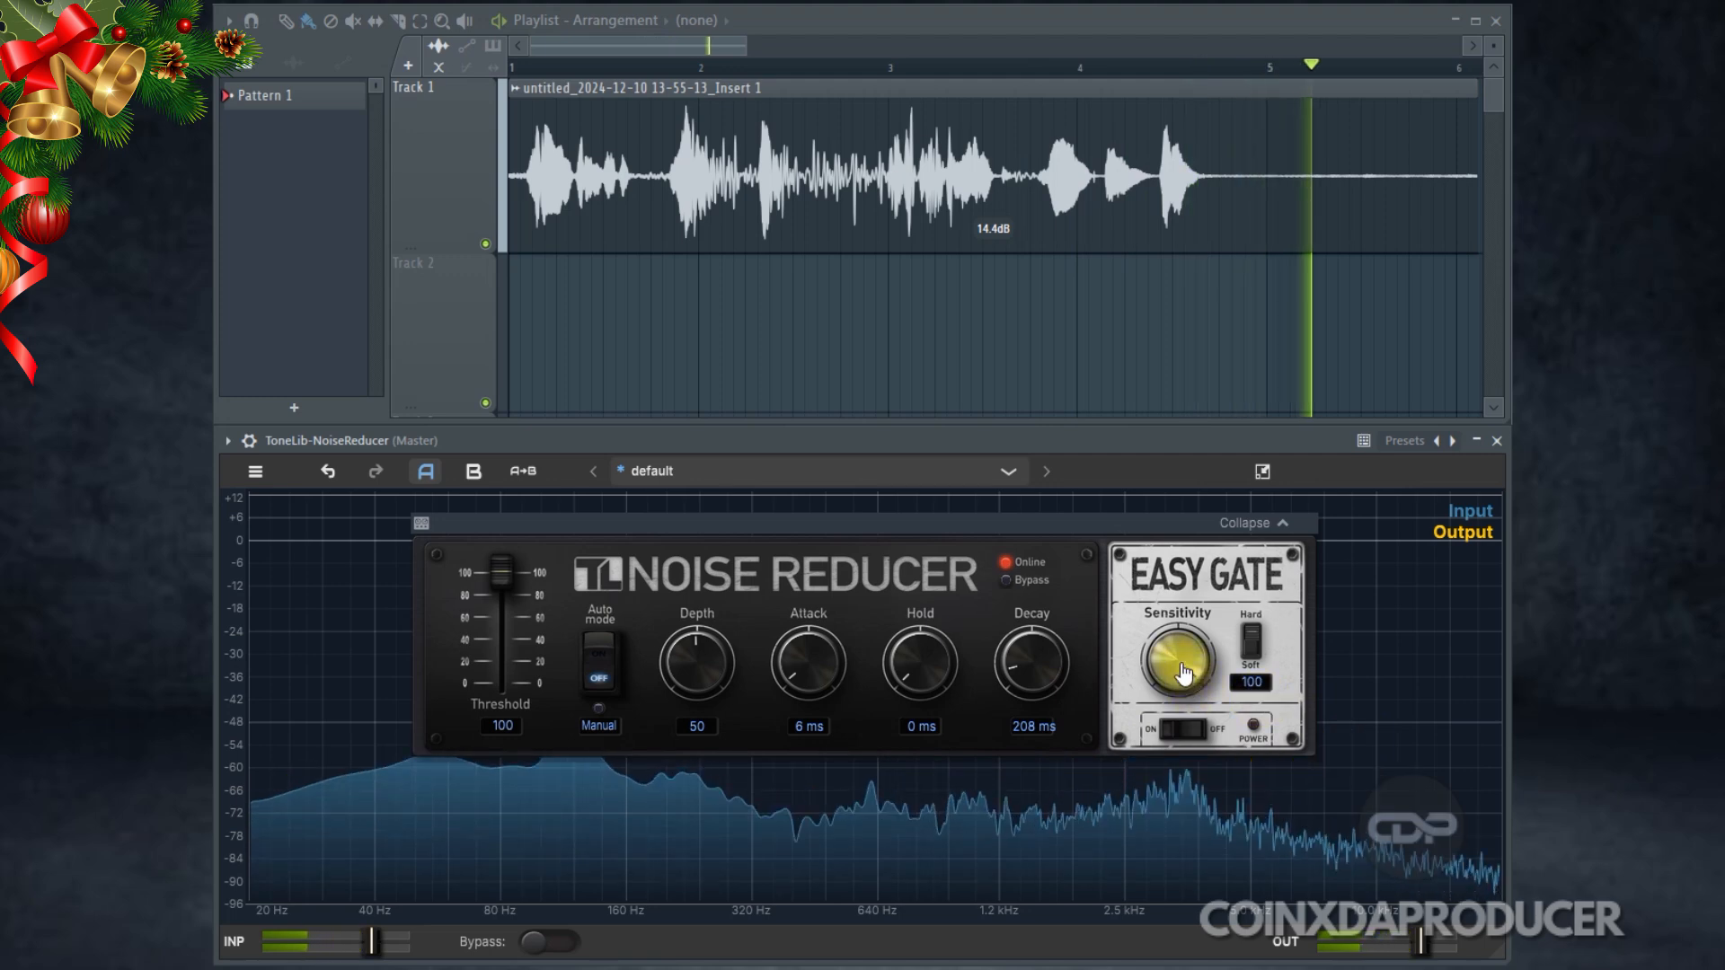
- Set Easy Gate sensitivity to 19 and switch it off, lower Decay to 184 ms, and stop playback
{"action": "left_click", "coordinate": [1188, 737]}
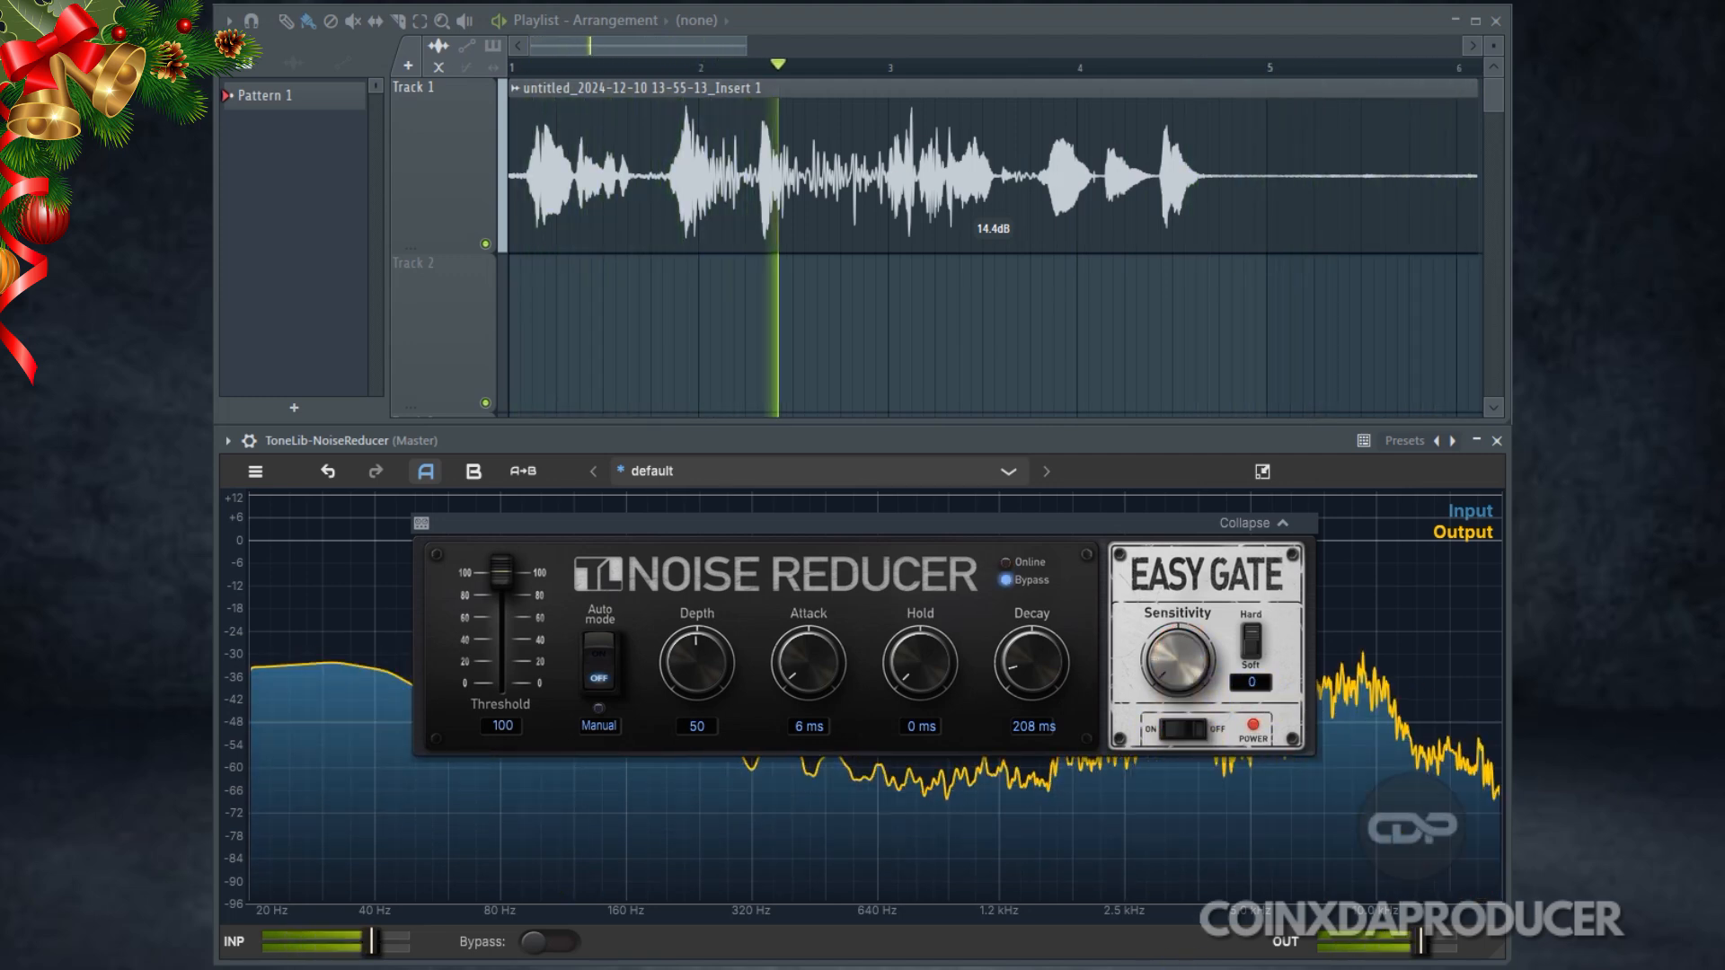
{"action": "left_click", "coordinate": [1224, 917]}
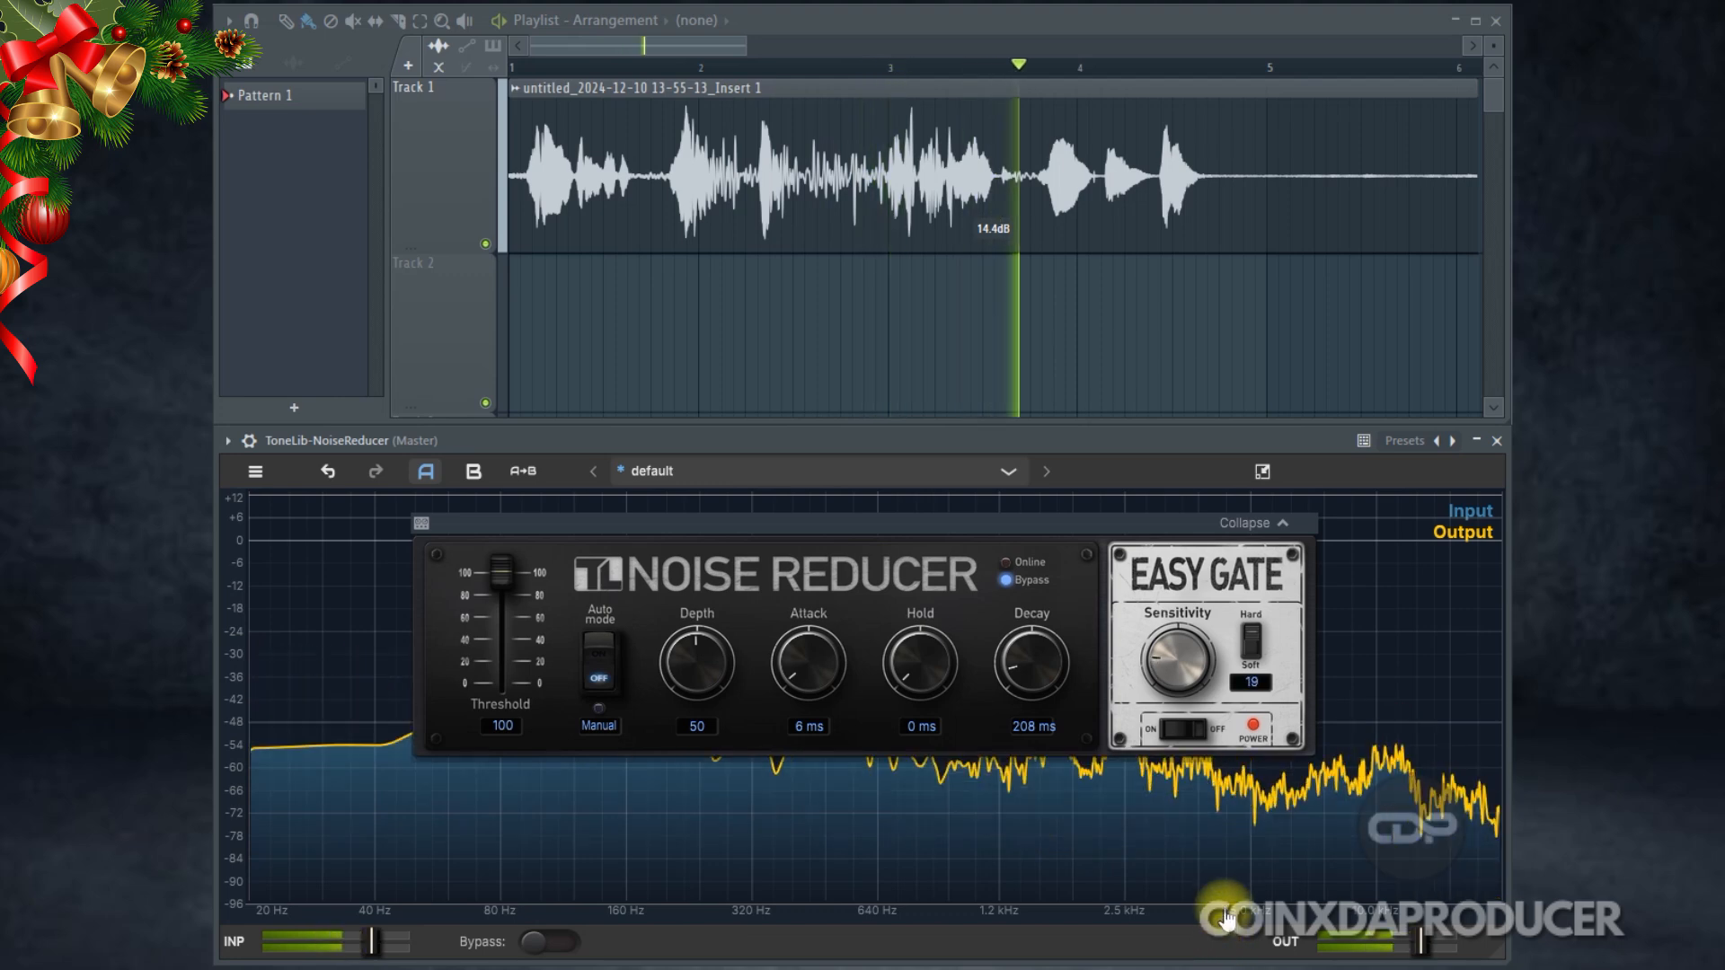
{"action": "left_click", "coordinate": [1209, 749]}
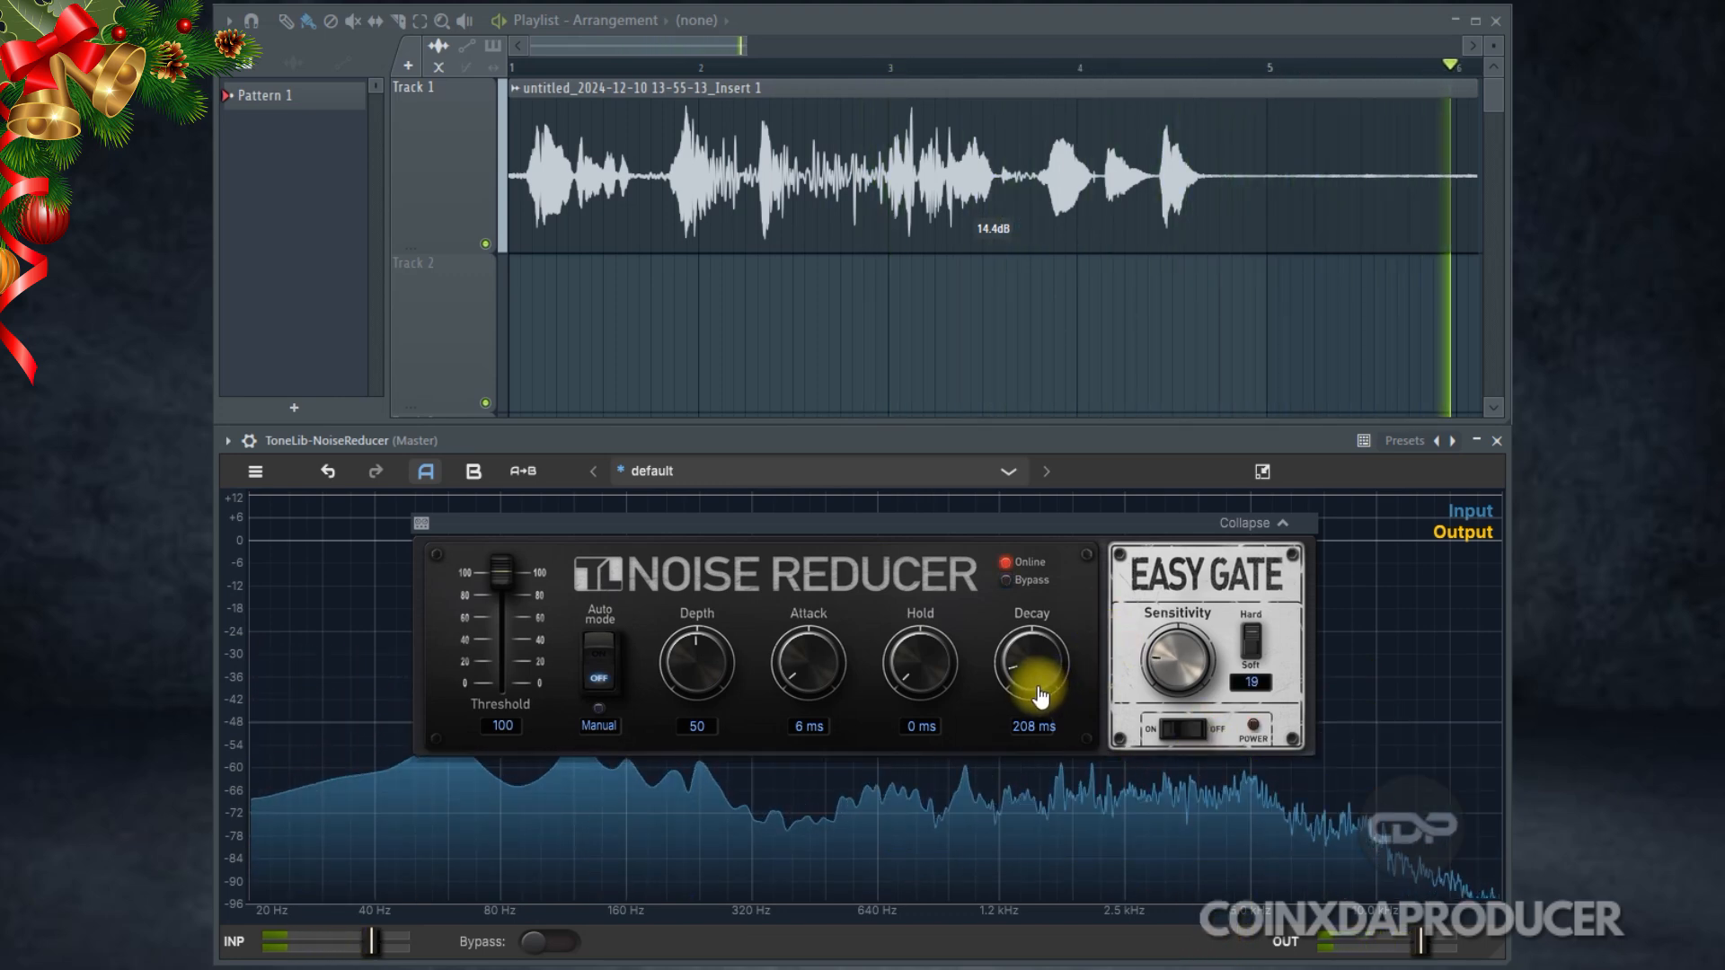
{"action": "left_click_drag", "start_coordinate": [1040, 696], "coordinate": [1038, 694]}
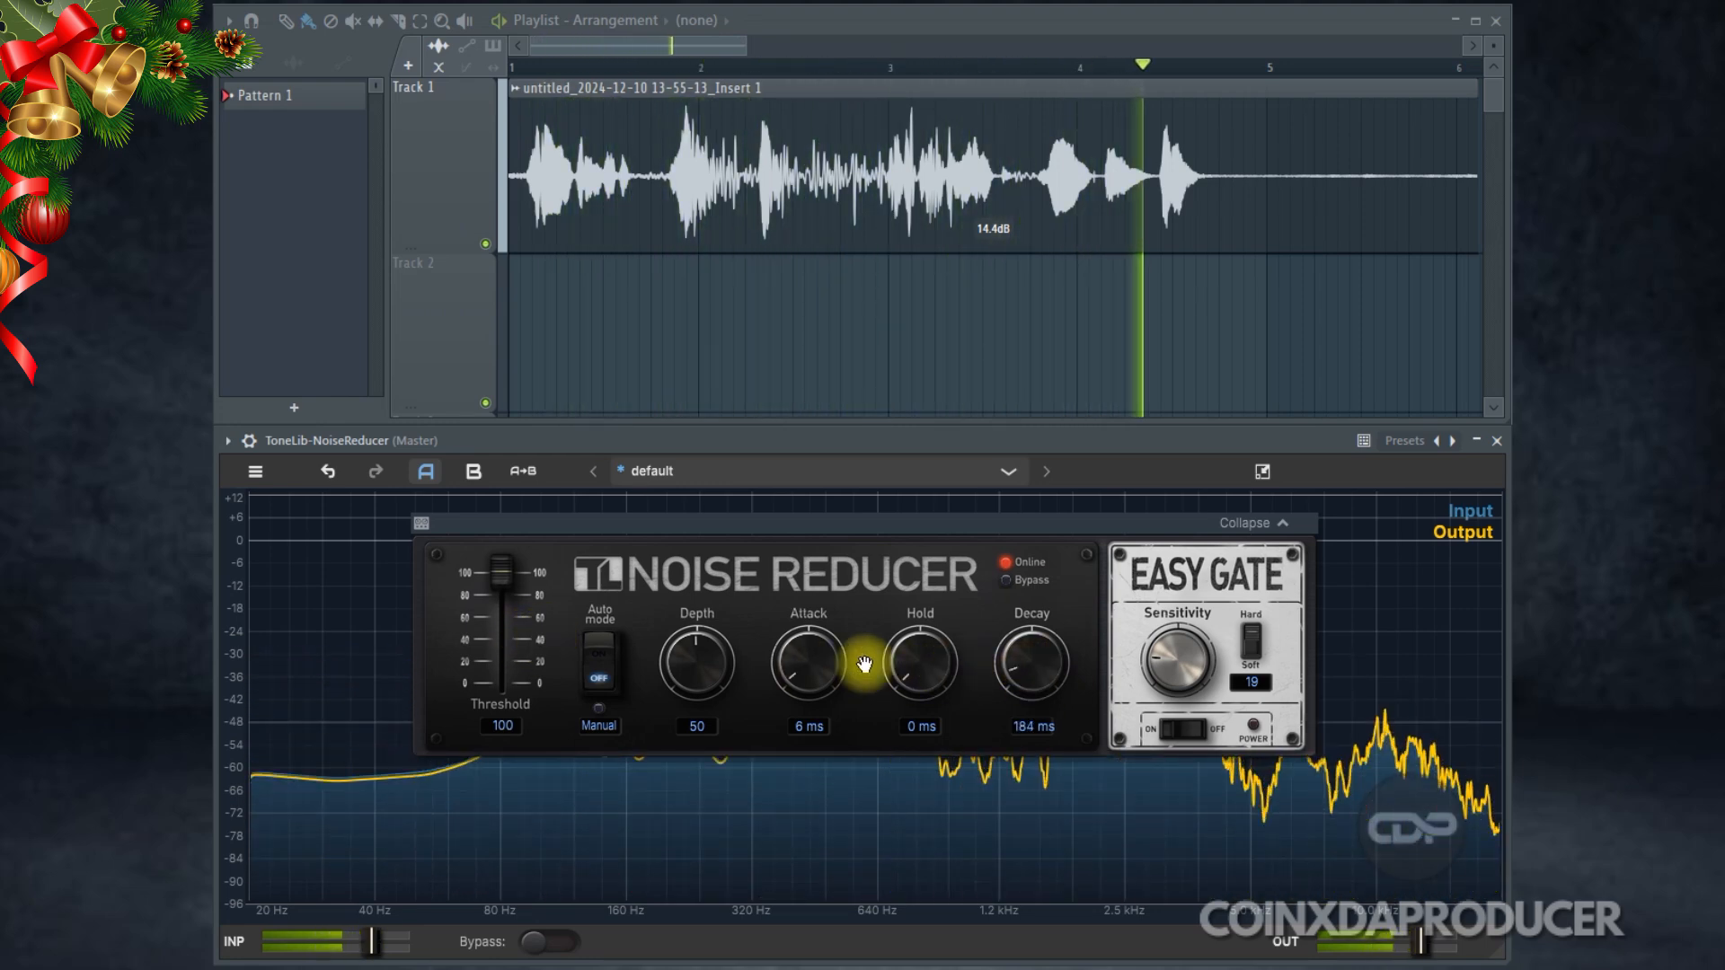
{"action": "key", "text": "space"}
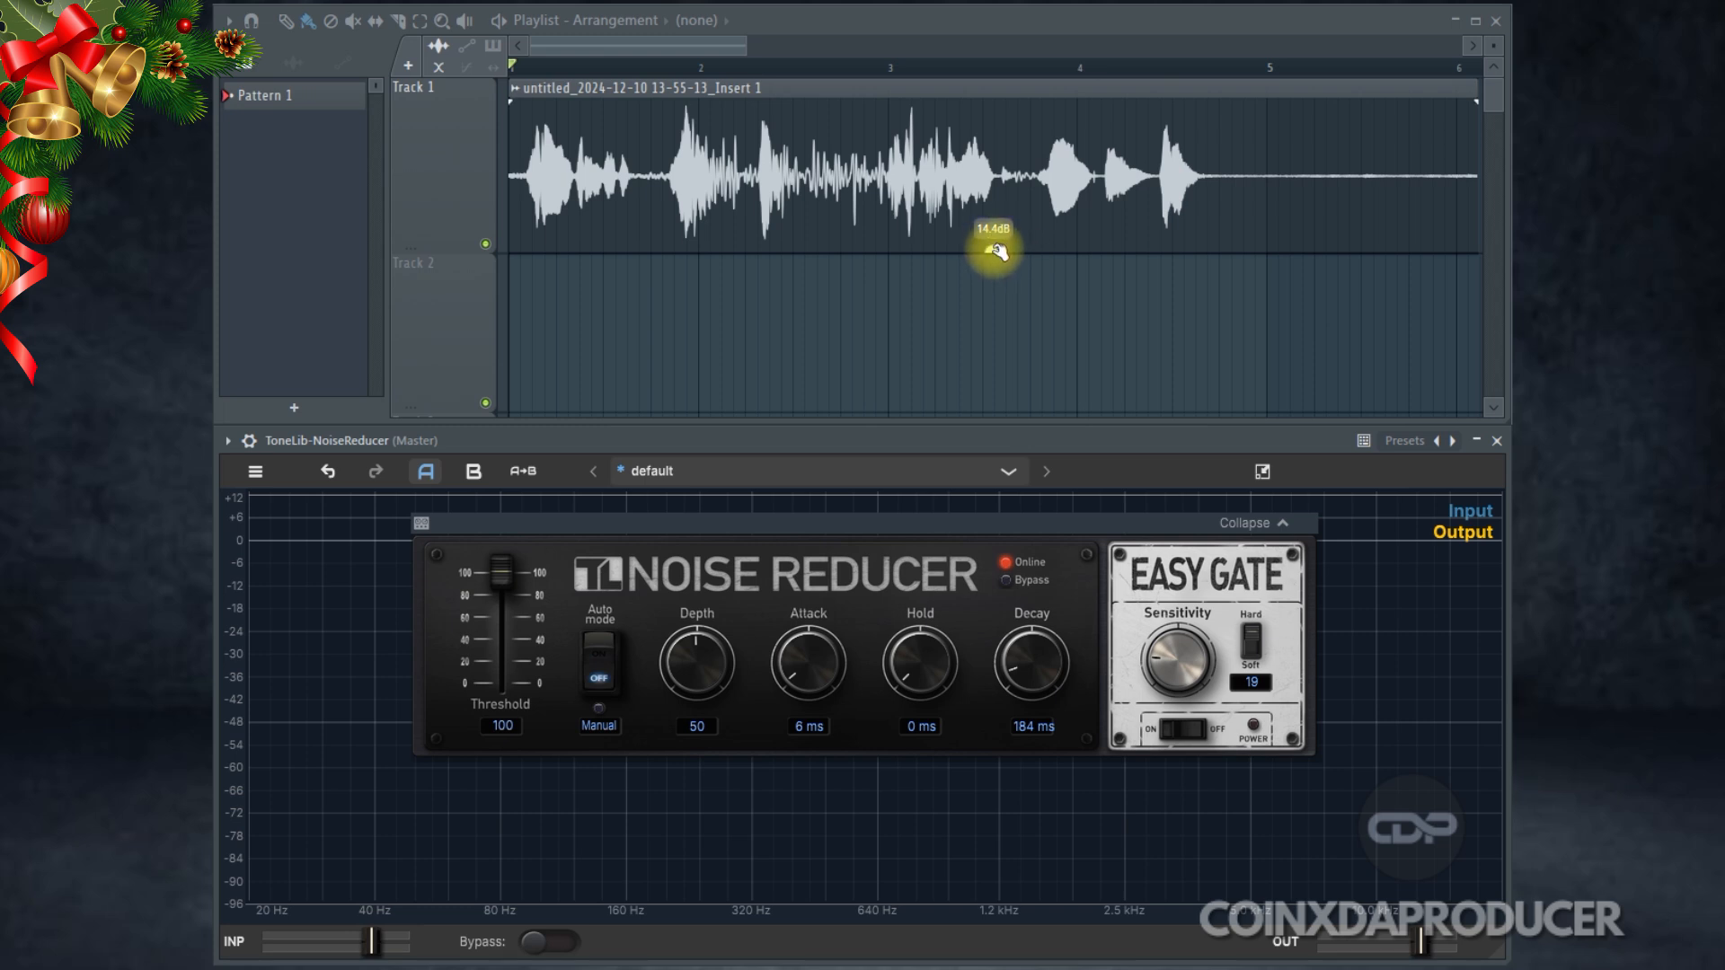
- Pull the Track 1 vocal clip's volume down, then boost it to 17.0dB
{"action": "left_click_drag", "start_coordinate": [994, 251], "coordinate": [975, 545]}
{"action": "left_click_drag", "start_coordinate": [1009, 297], "coordinate": [1012, 260]}
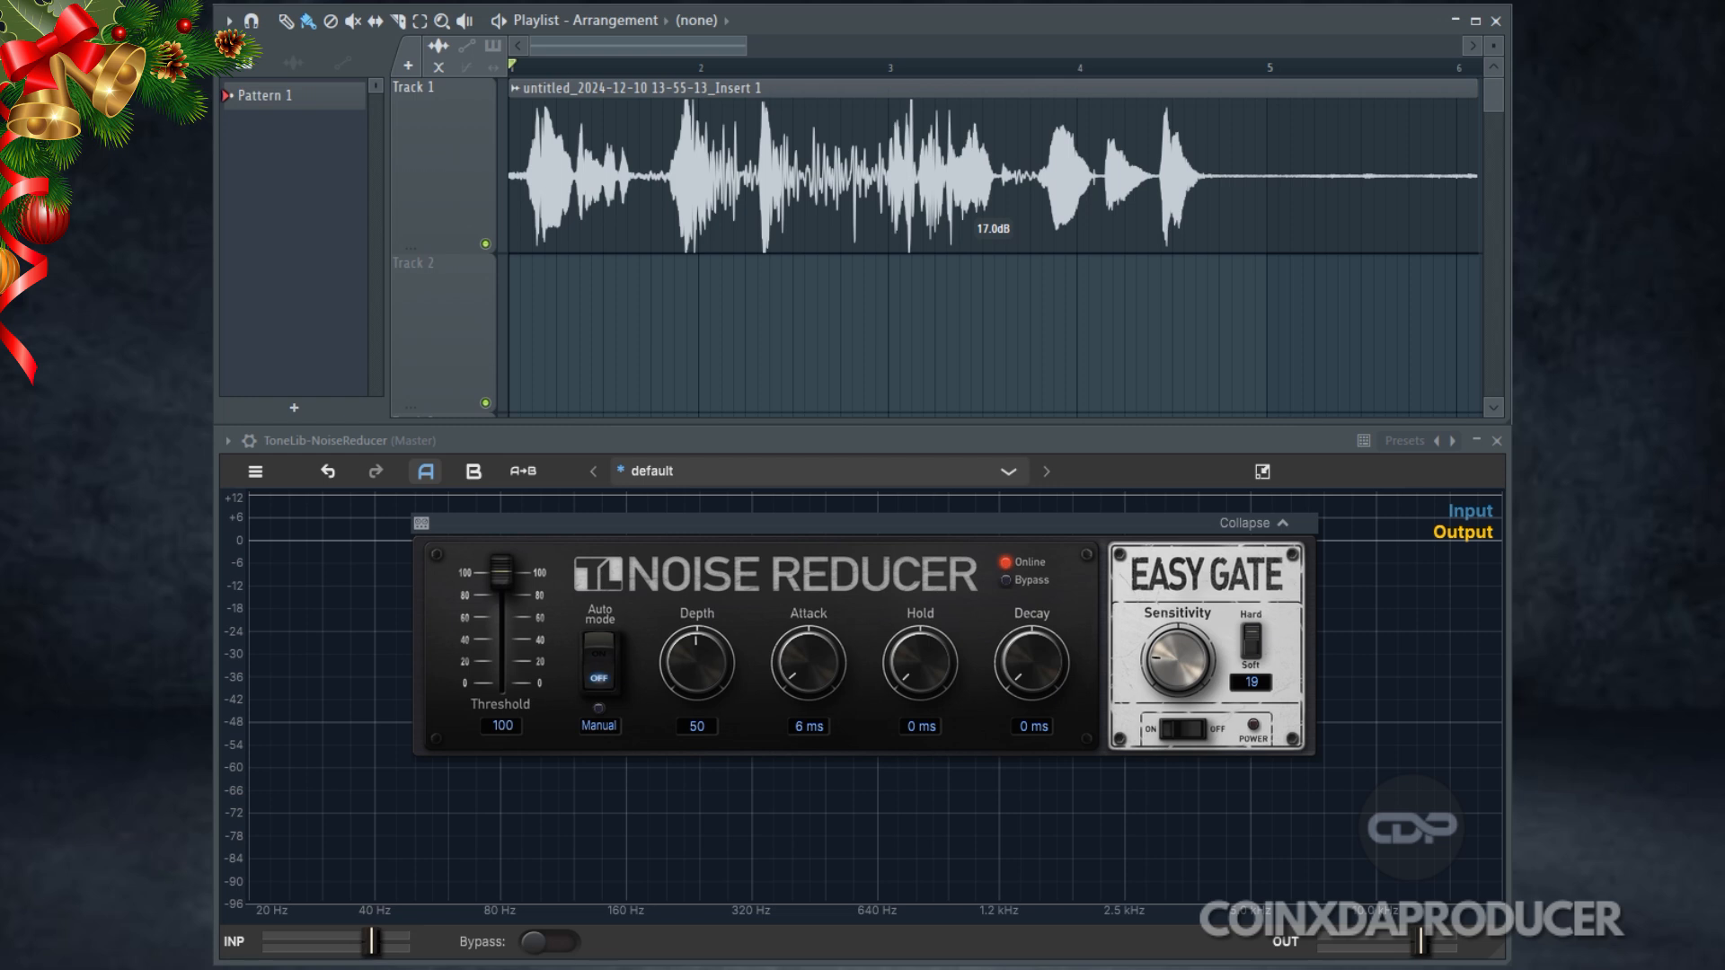
- Dial NoiseReducer to Threshold 52, Attack 1 ms, Hold 5 ms, Decay 250 ms, and unmute Track 1
{"action": "left_click_drag", "start_coordinate": [501, 571], "coordinate": [483, 640]}
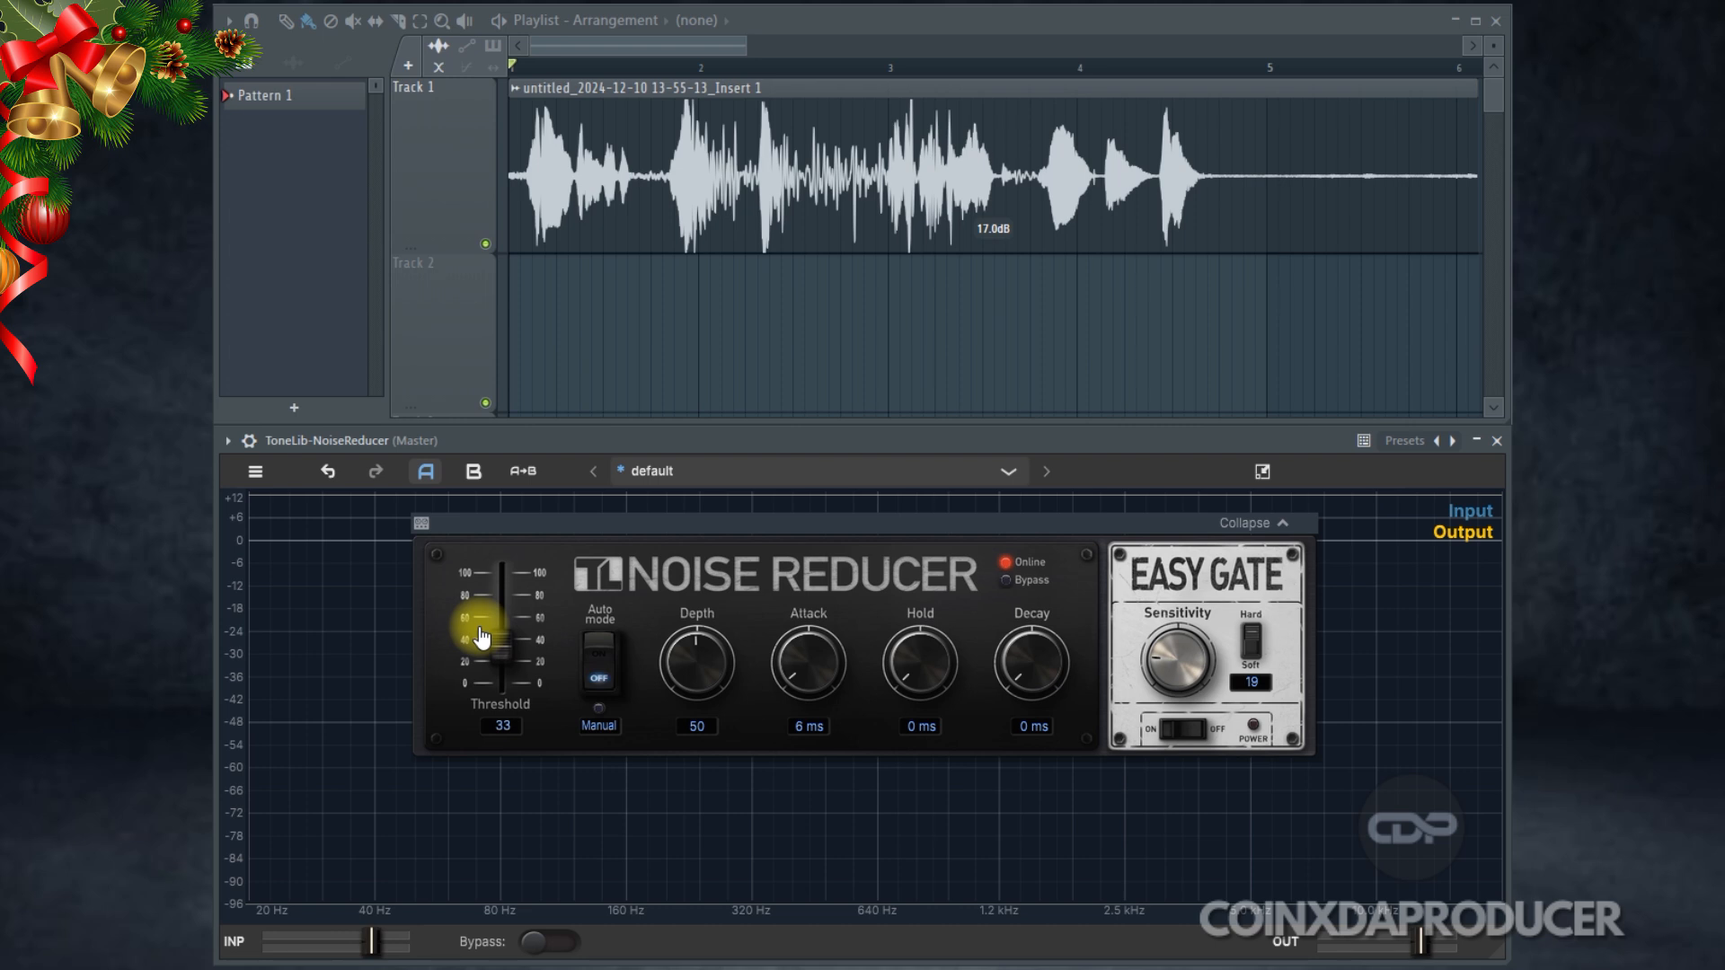
{"action": "left_click", "coordinate": [1186, 646]}
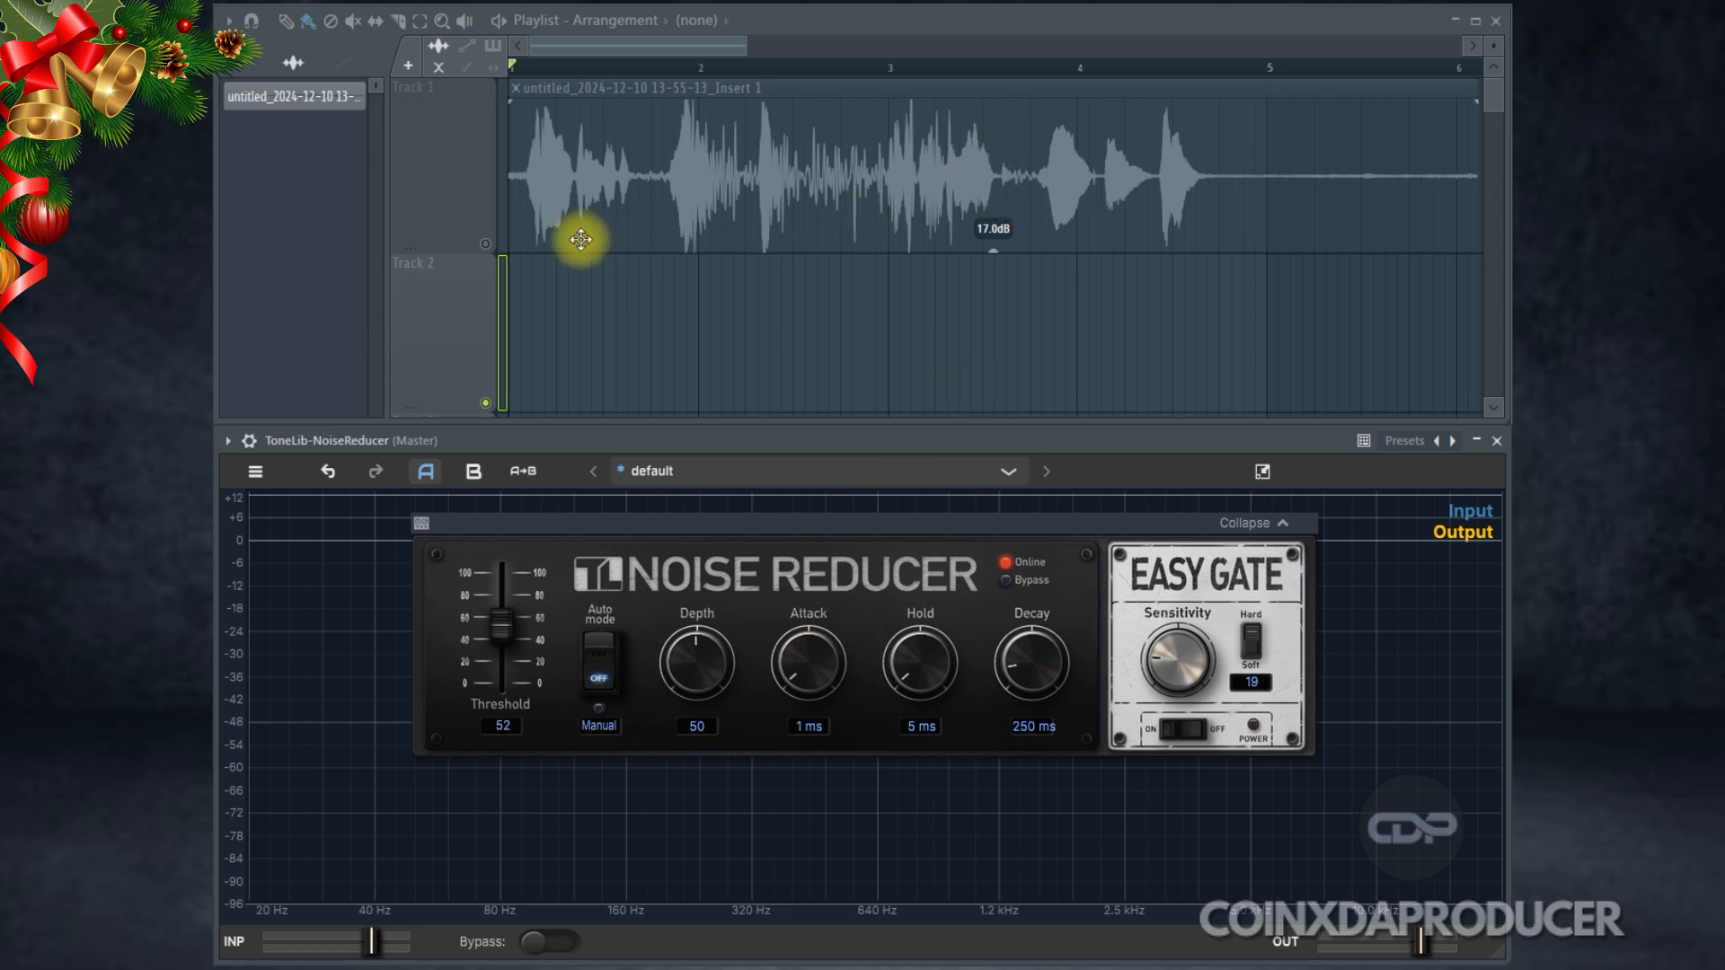
{"action": "left_click", "coordinate": [485, 244]}
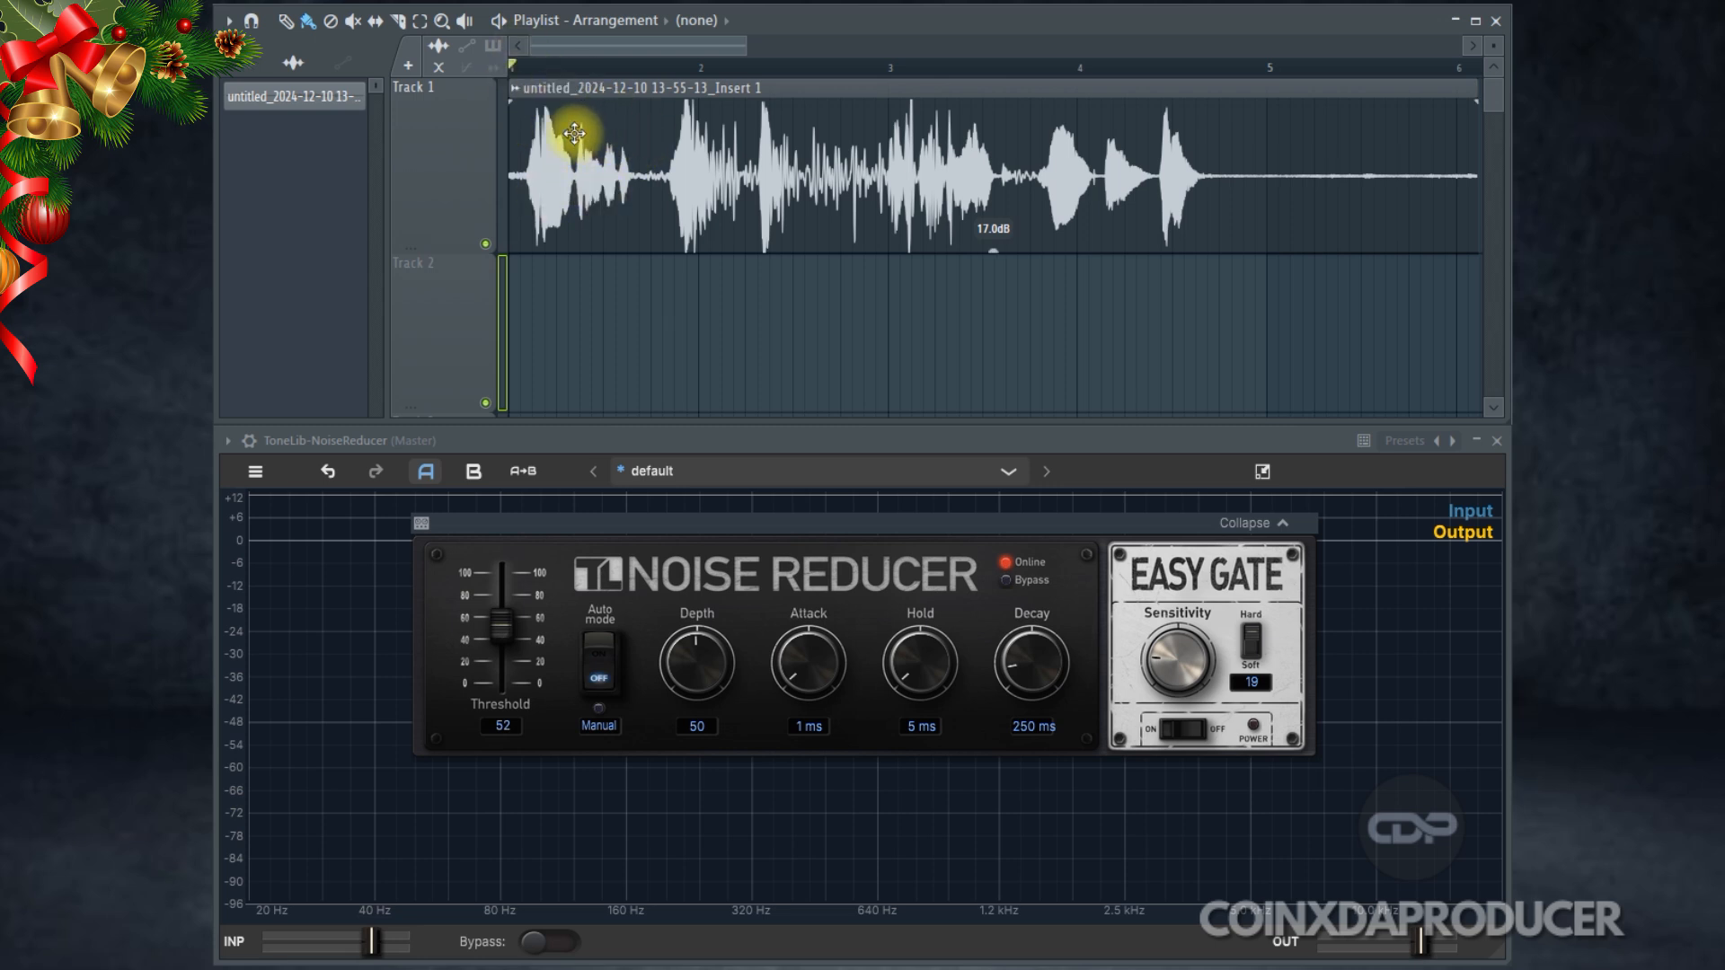
{"action": "left_click", "coordinate": [516, 87]}
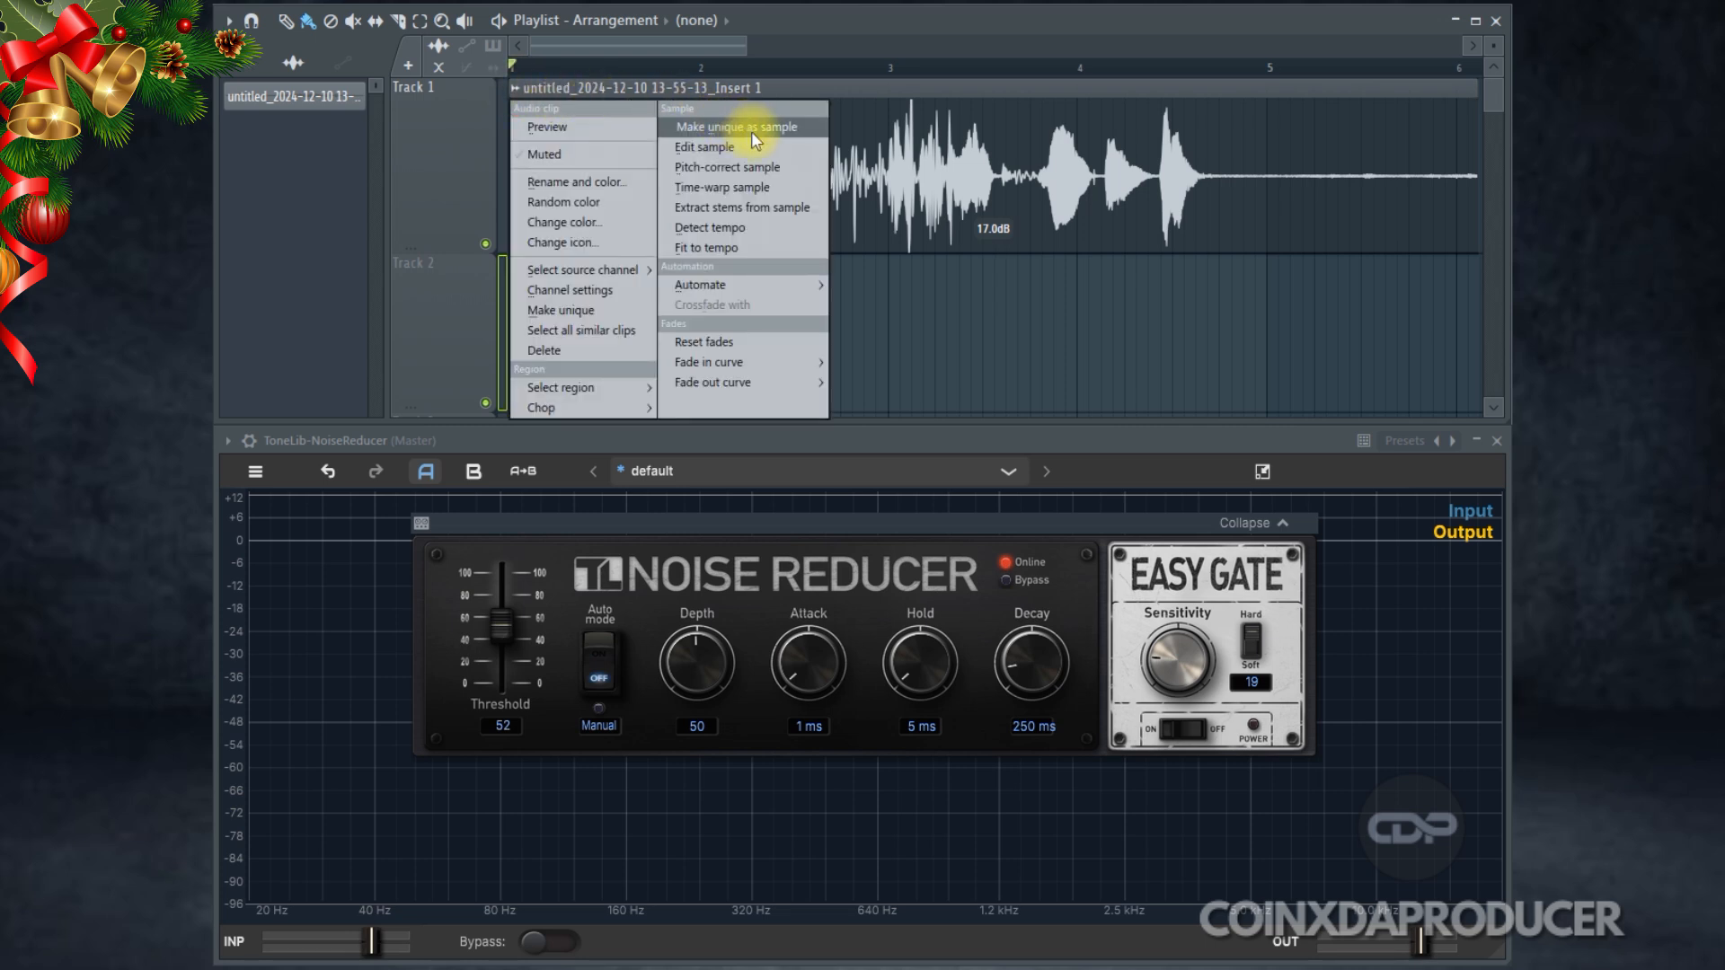
- Load the vocal sample into Edison, mute Track 1, and enlarge the Edison window to stretch the waveform
{"action": "left_click", "coordinate": [728, 148]}
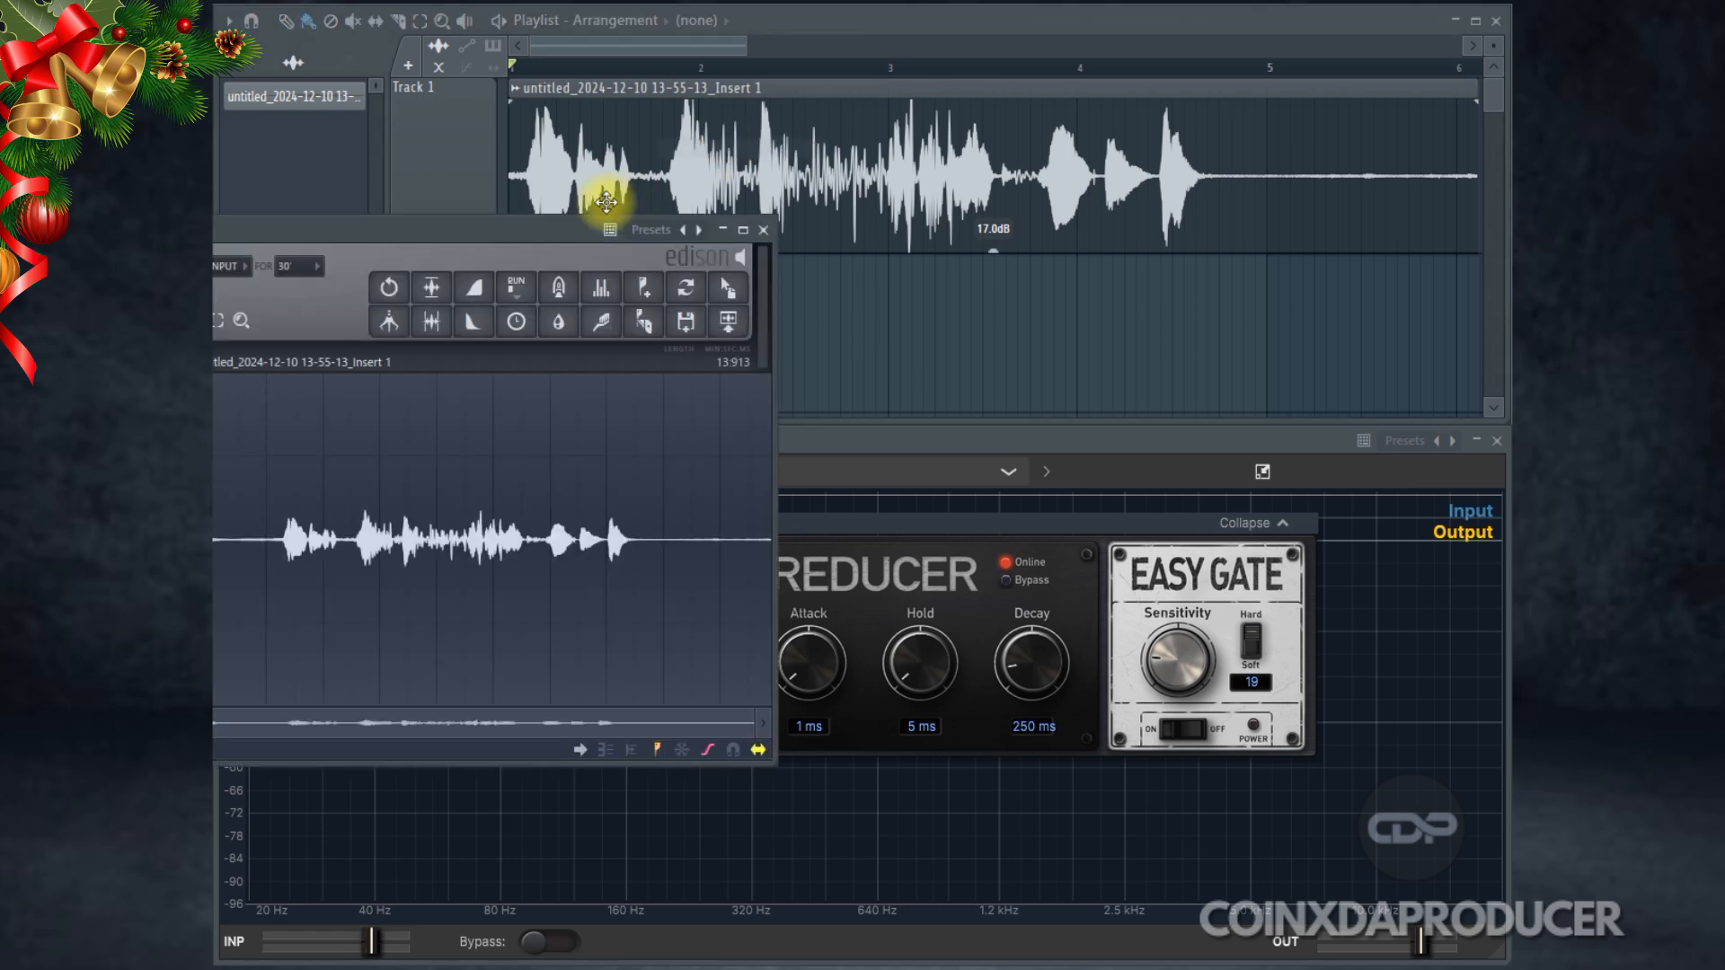
{"action": "left_click_drag", "start_coordinate": [467, 239], "coordinate": [1070, 96]}
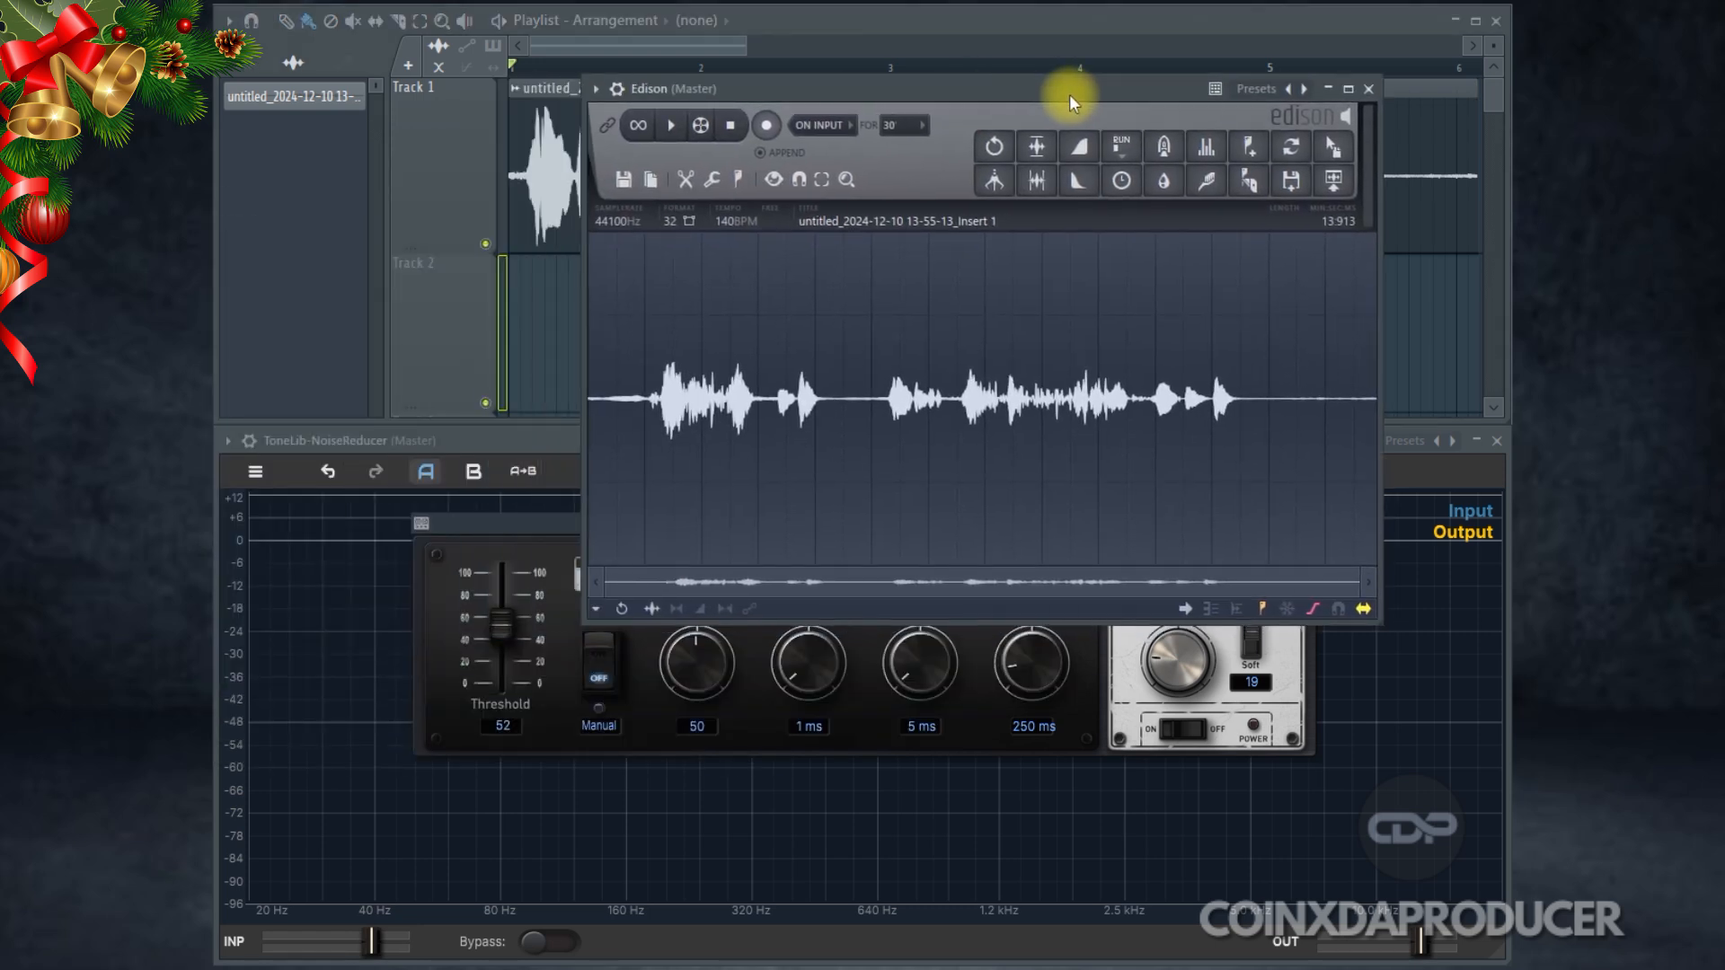
{"action": "left_click", "coordinate": [485, 243]}
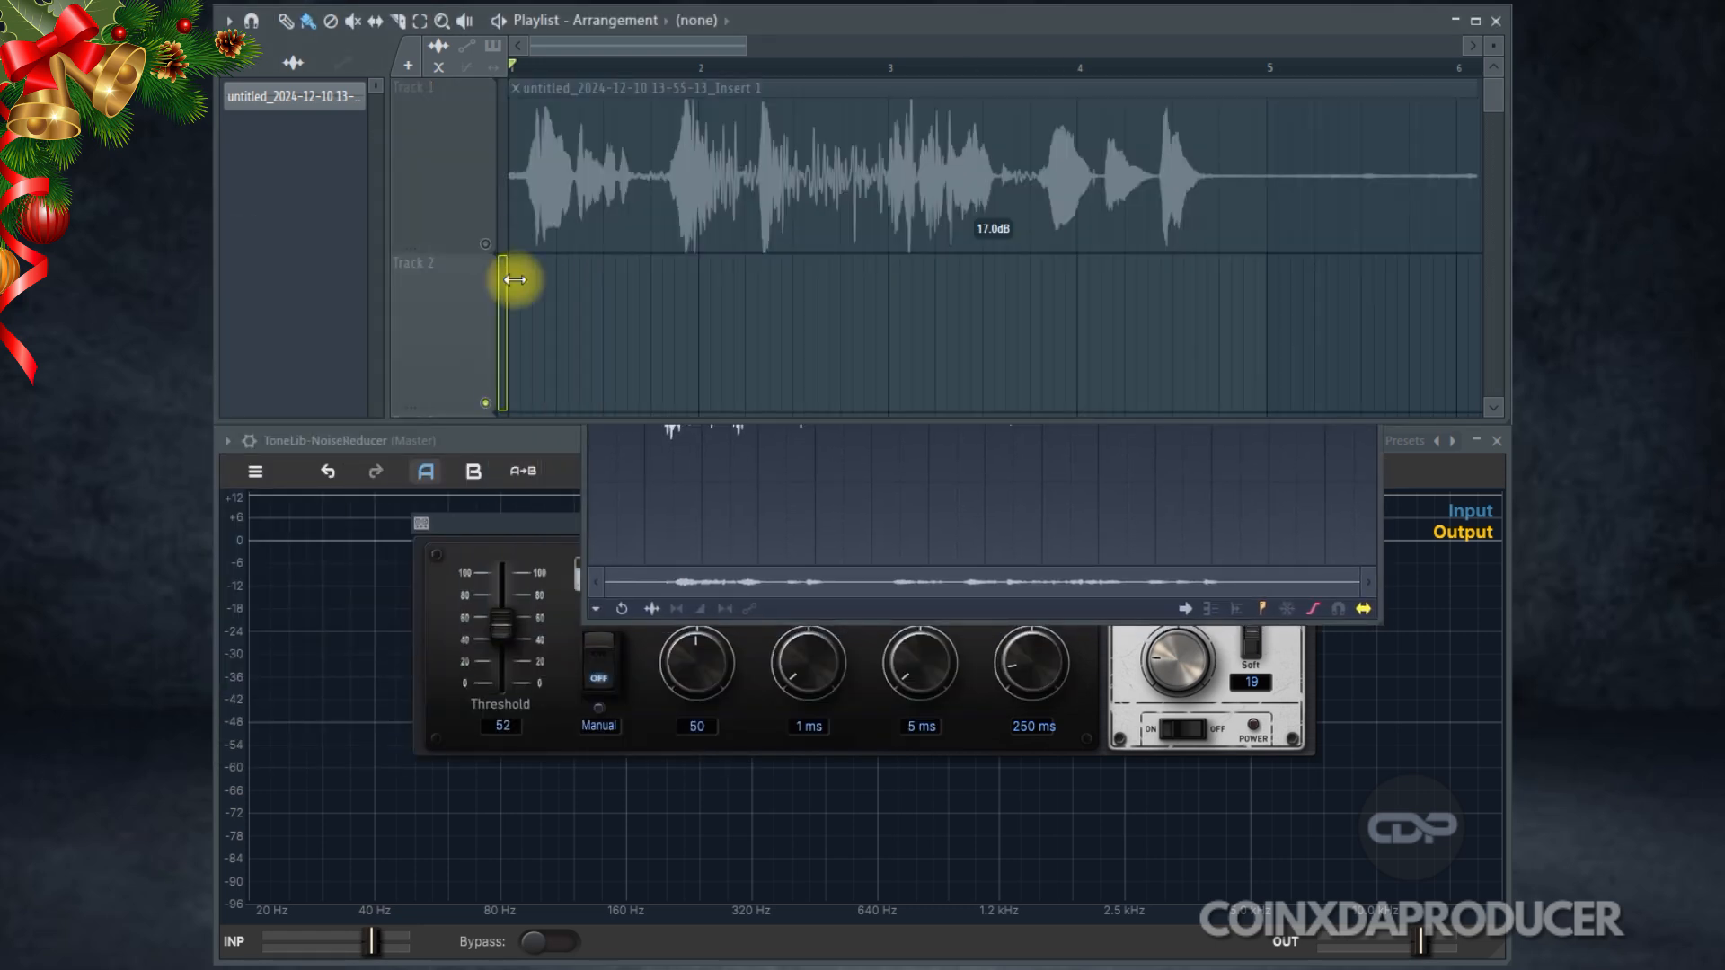
{"action": "left_click_drag", "start_coordinate": [1389, 624], "coordinate": [1486, 752]}
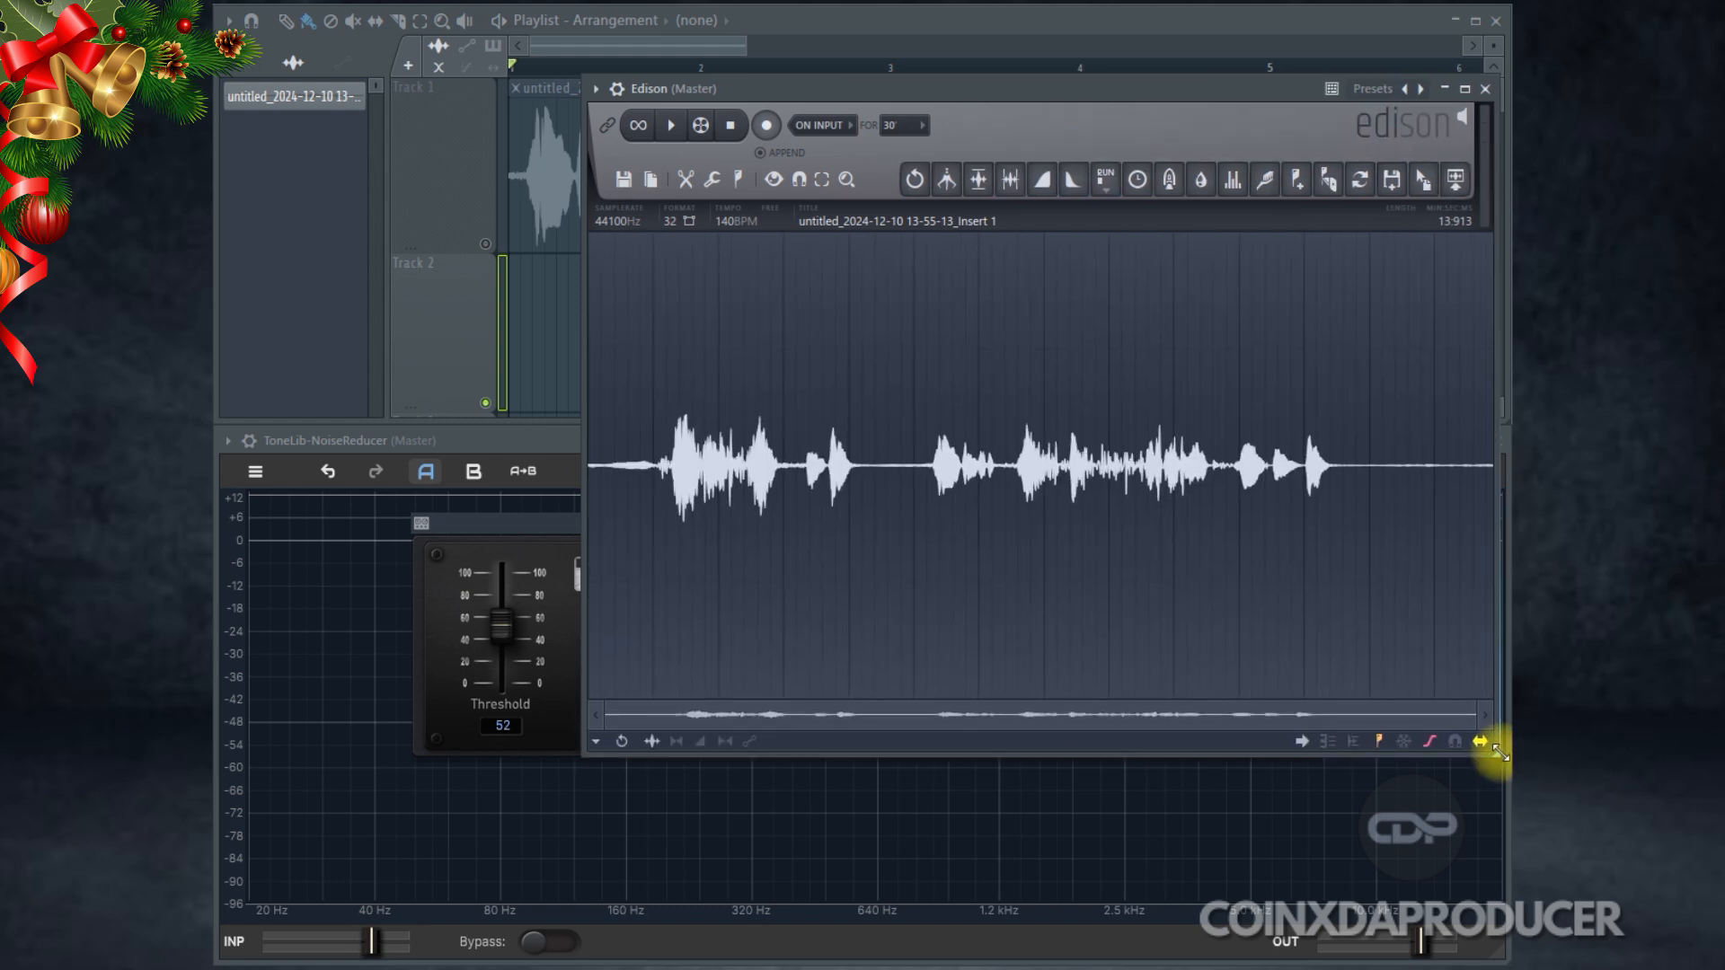
{"action": "left_click_drag", "start_coordinate": [889, 90], "coordinate": [730, 90]}
{"action": "left_click_drag", "start_coordinate": [1345, 755], "coordinate": [1436, 753]}
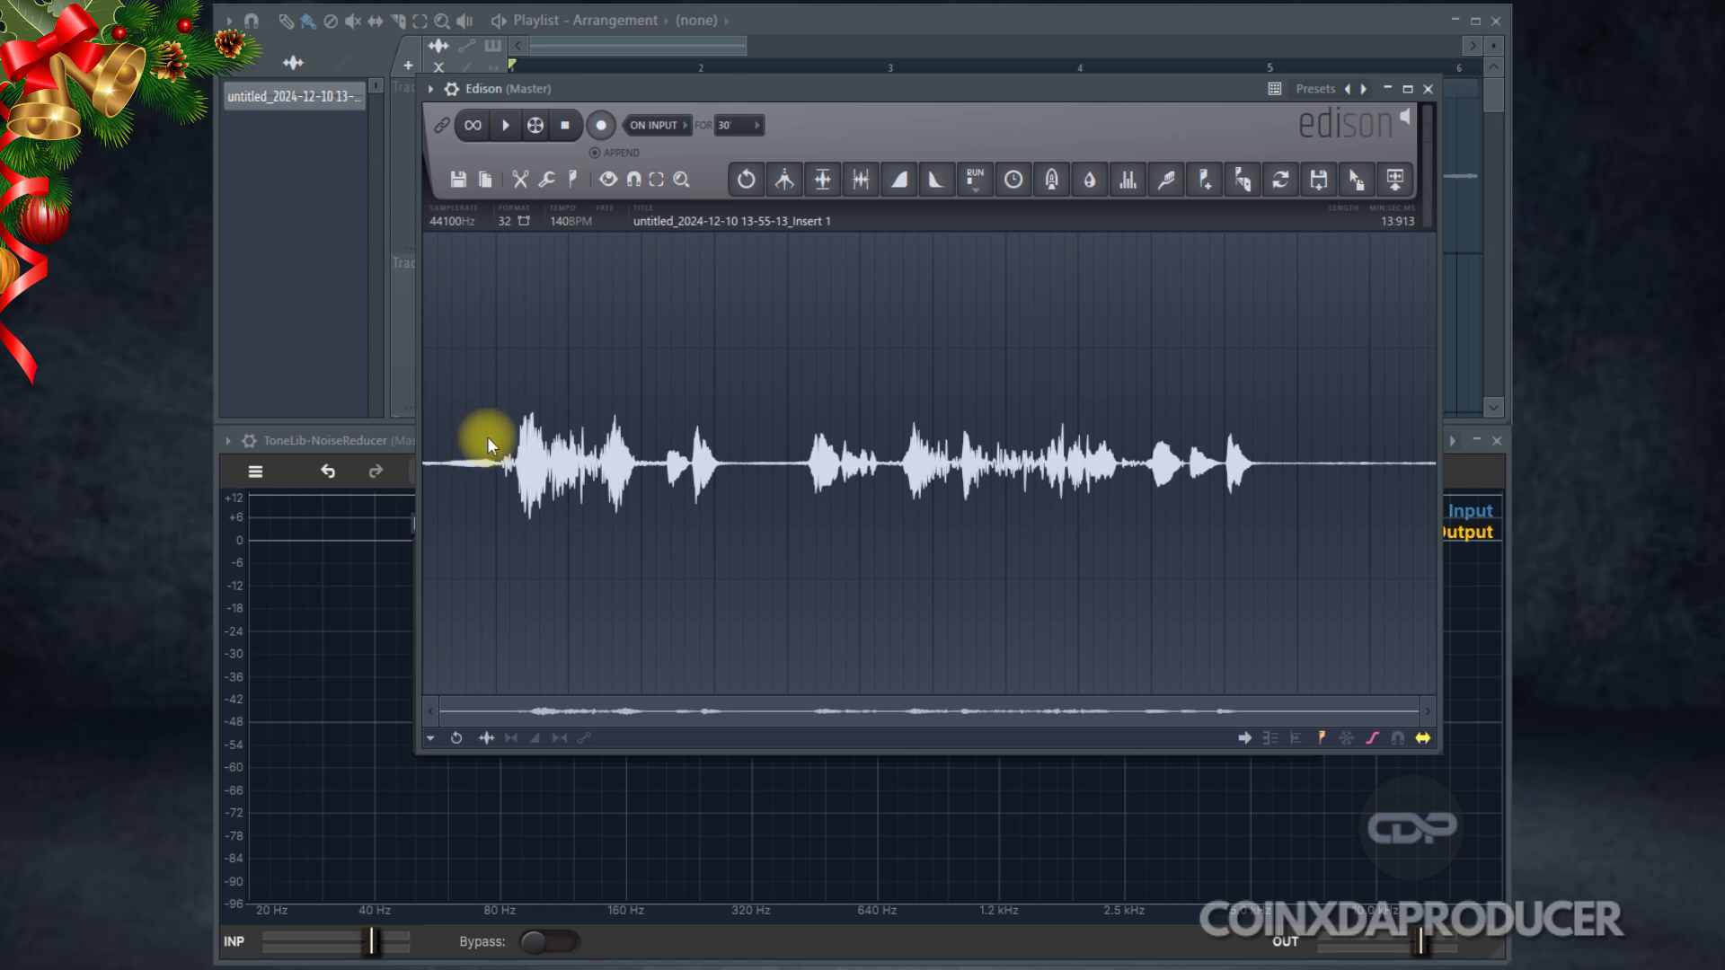
- Try selections on the silent tail and play the recording from just after the last word
{"action": "left_click_drag", "start_coordinate": [498, 428], "coordinate": [354, 424]}
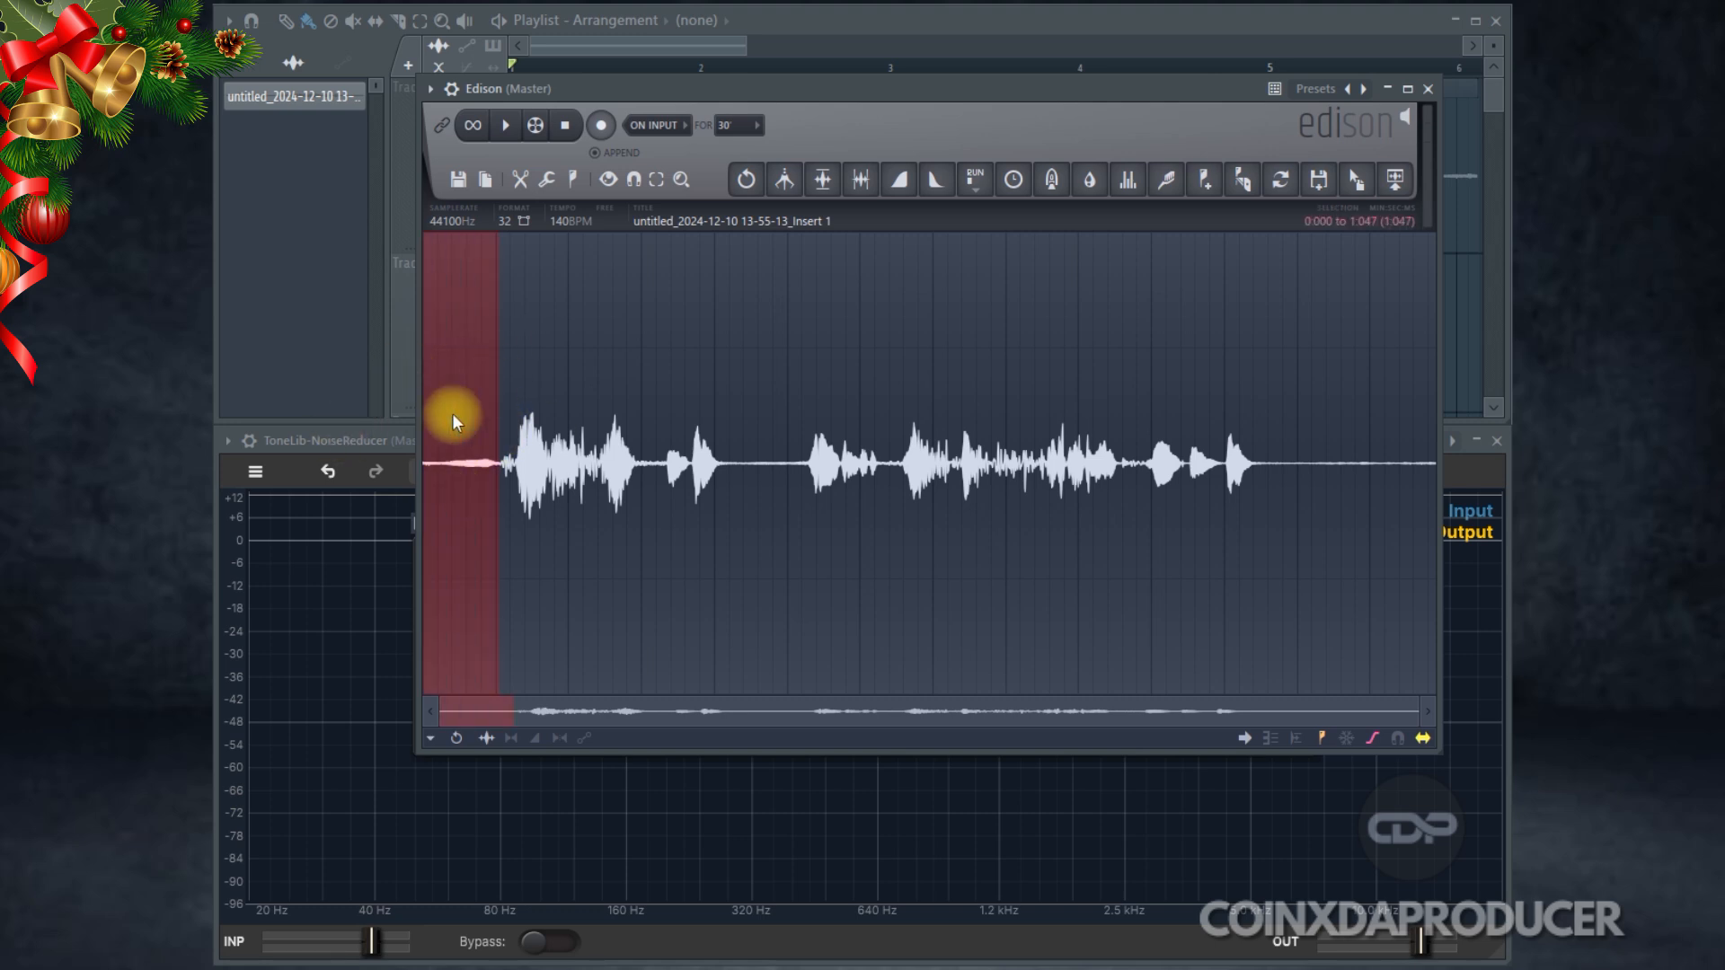
{"action": "left_click_drag", "start_coordinate": [1273, 466], "coordinate": [1441, 471]}
{"action": "left_click", "coordinate": [1284, 467]}
{"action": "left_click_drag", "start_coordinate": [1267, 466], "coordinate": [1340, 472]}
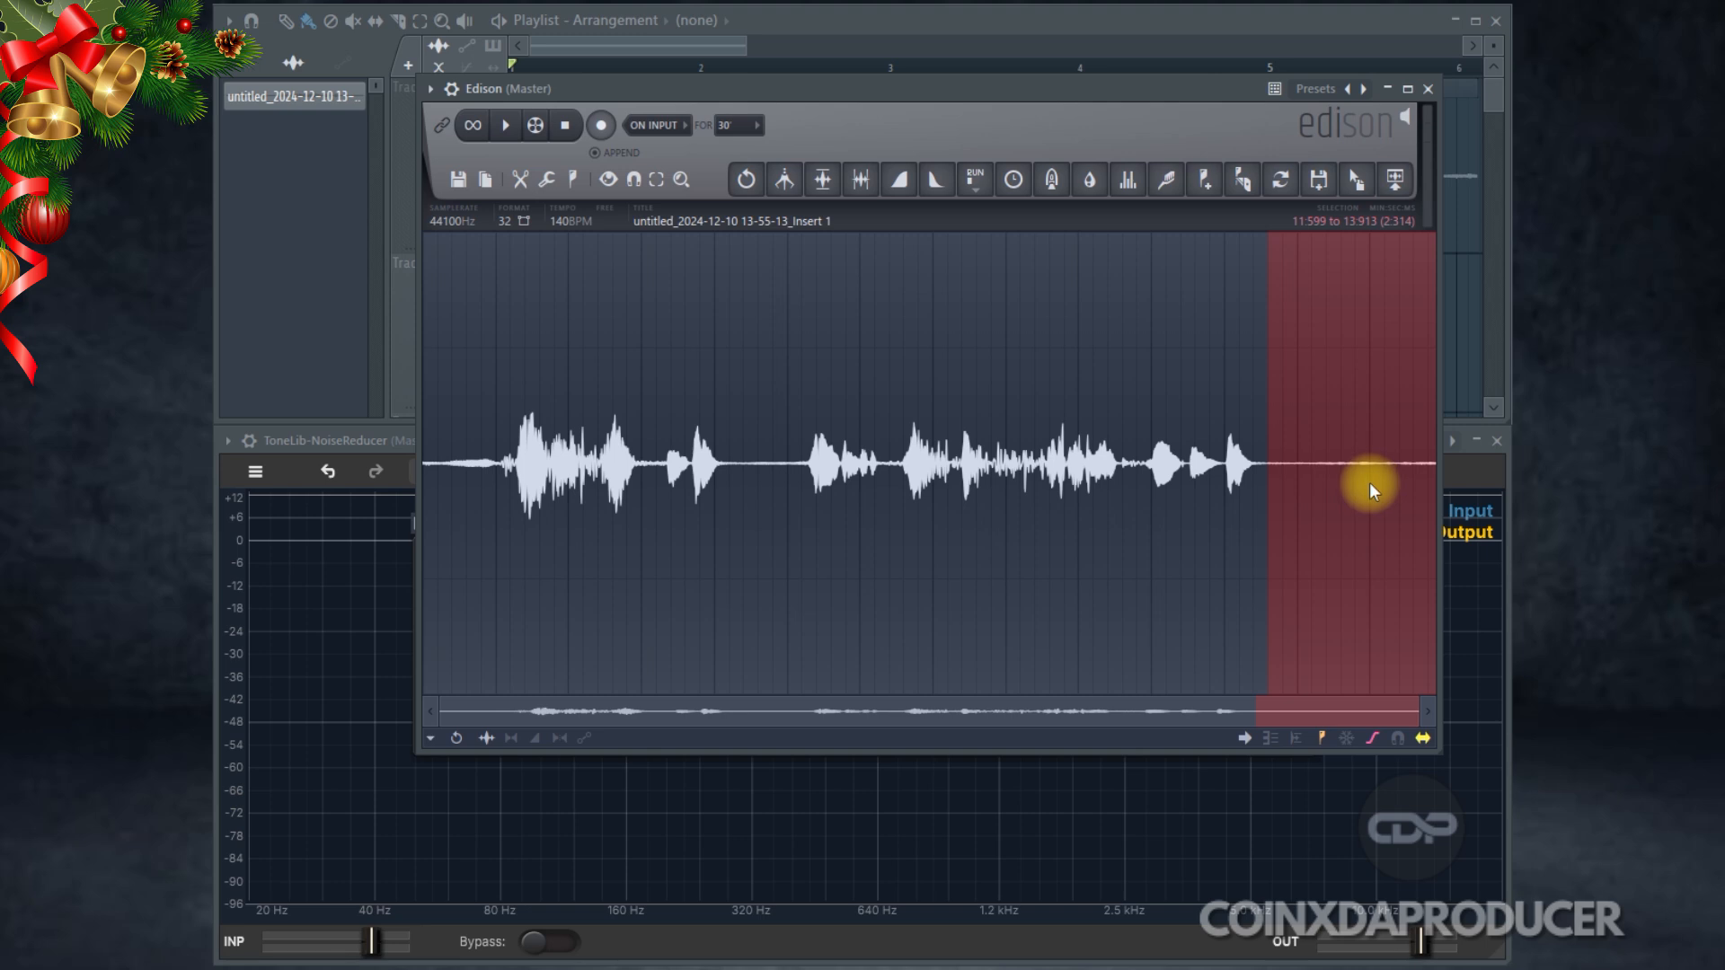
{"action": "mouse_move", "coordinate": [1367, 482]}
{"action": "left_mouse_down"}
{"action": "mouse_move", "coordinate": [1345, 461]}
{"action": "mouse_move", "coordinate": [1266, 456]}
{"action": "left_mouse_up"}
{"action": "left_click", "coordinate": [1314, 467]}
{"action": "left_click", "coordinate": [516, 127]}
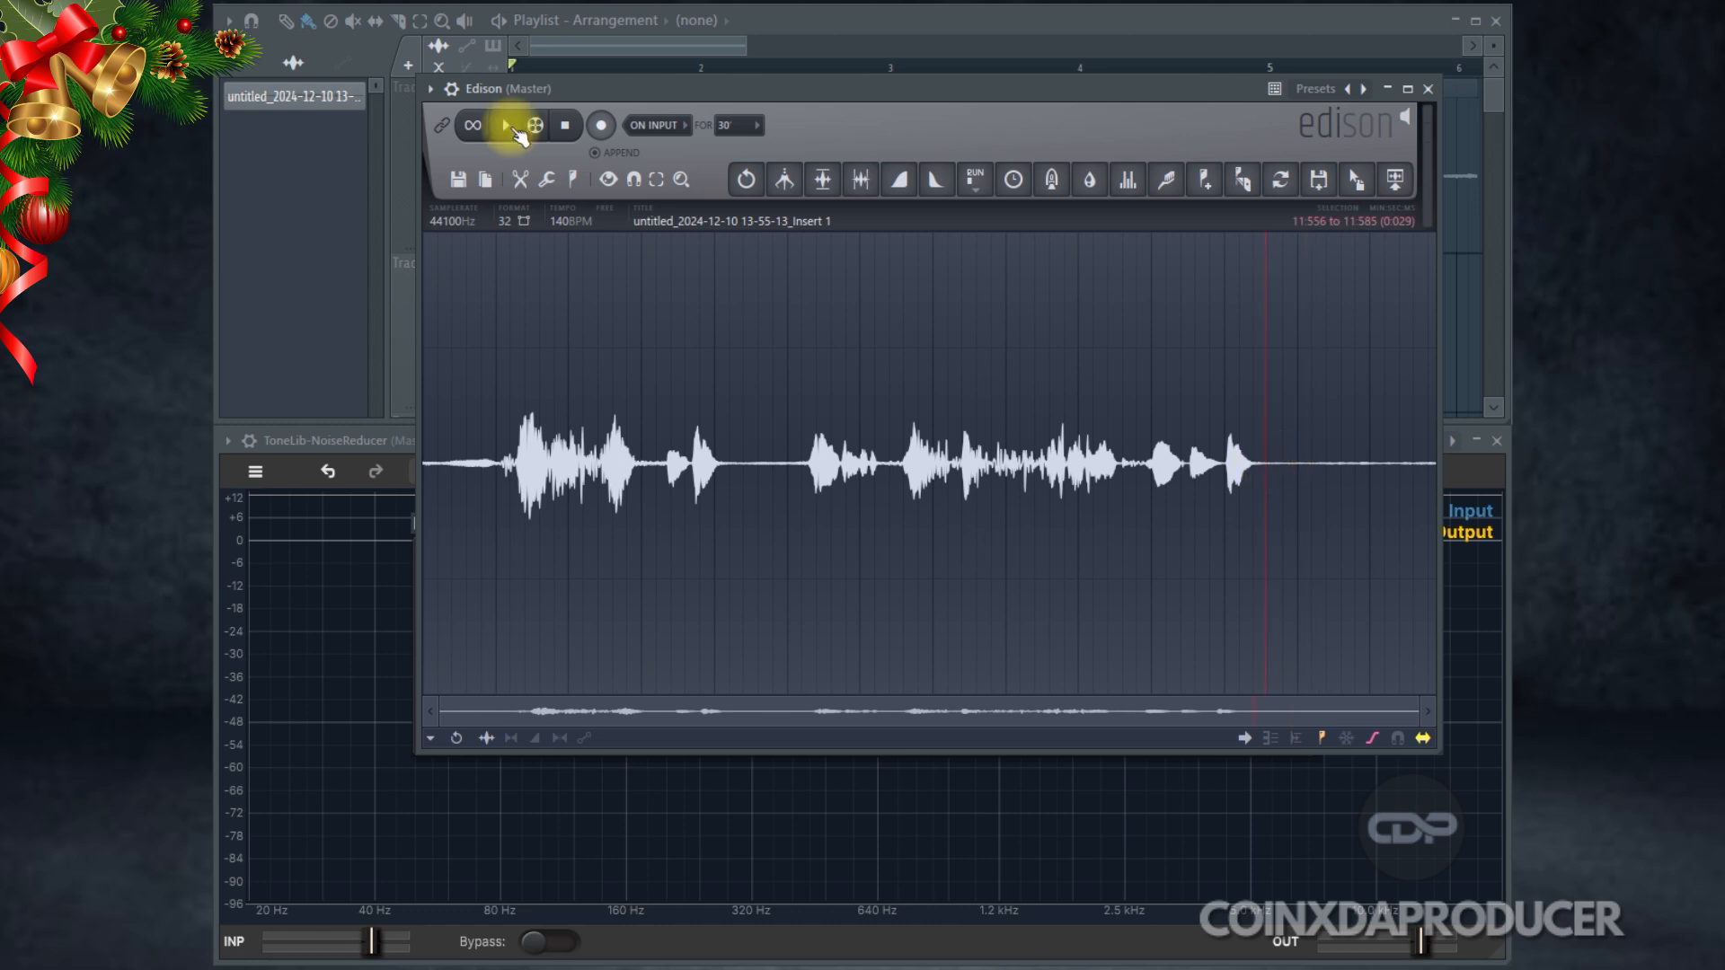
{"action": "left_click", "coordinate": [517, 130]}
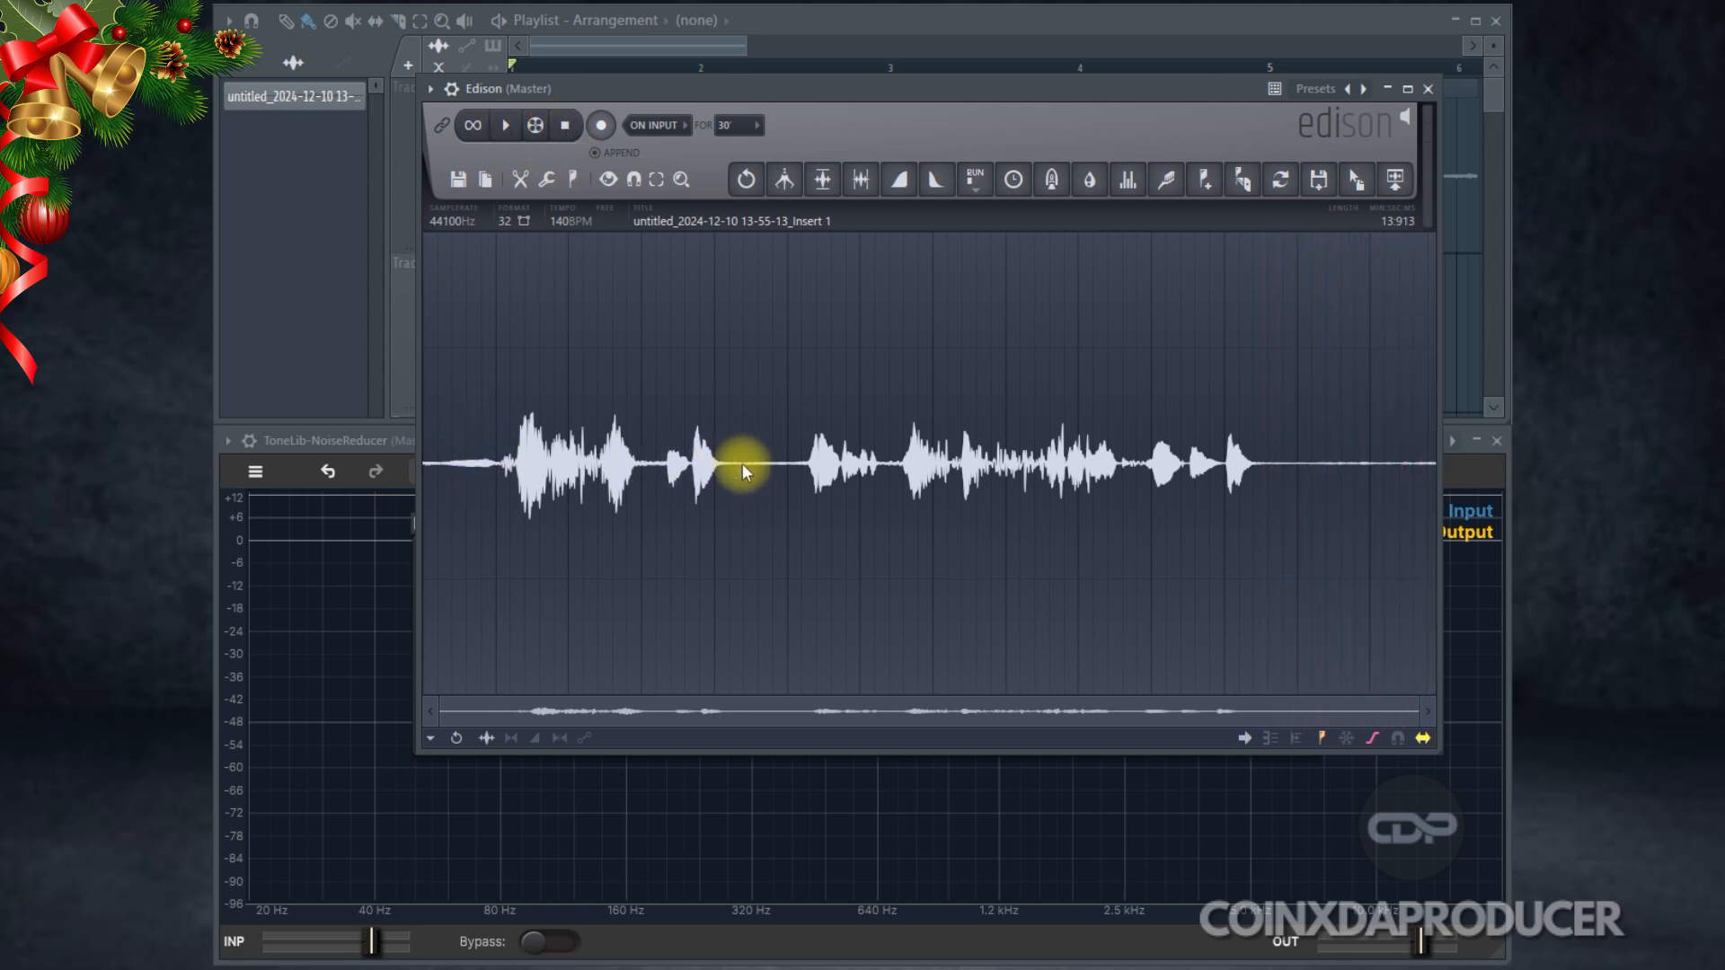
- Audition a noisy gap between words, then select the silent tail from 11:585 to the end
{"action": "left_click_drag", "start_coordinate": [730, 460], "coordinate": [790, 461]}
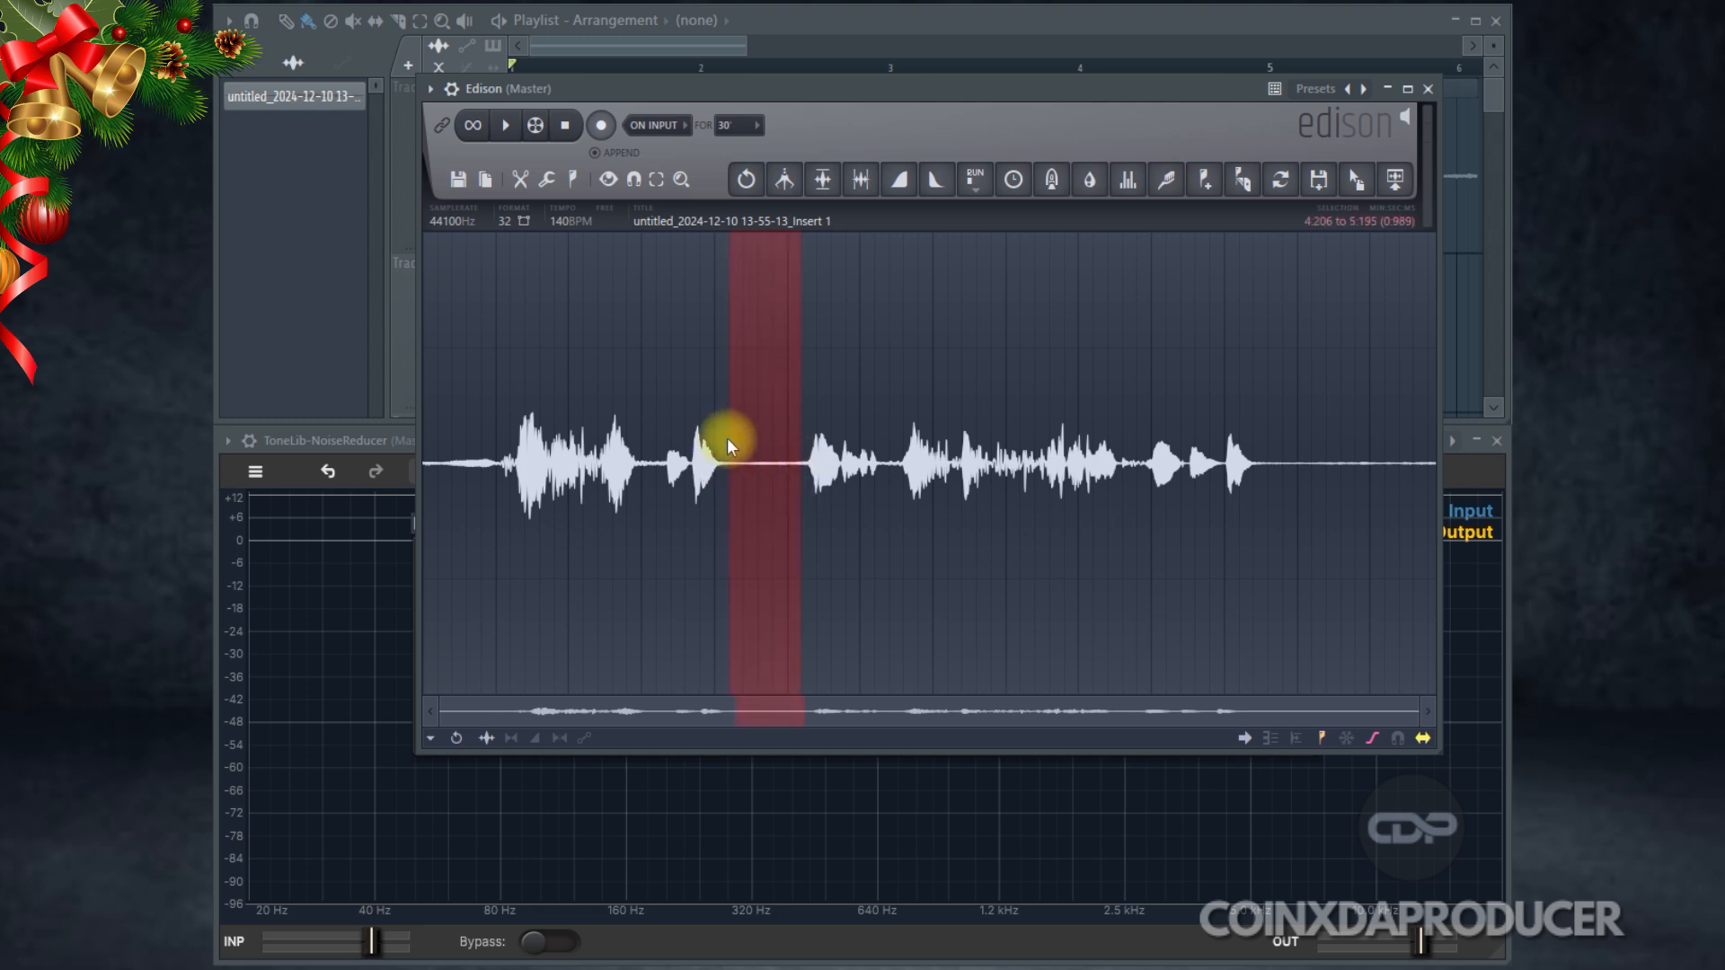
{"action": "left_click", "coordinate": [506, 126]}
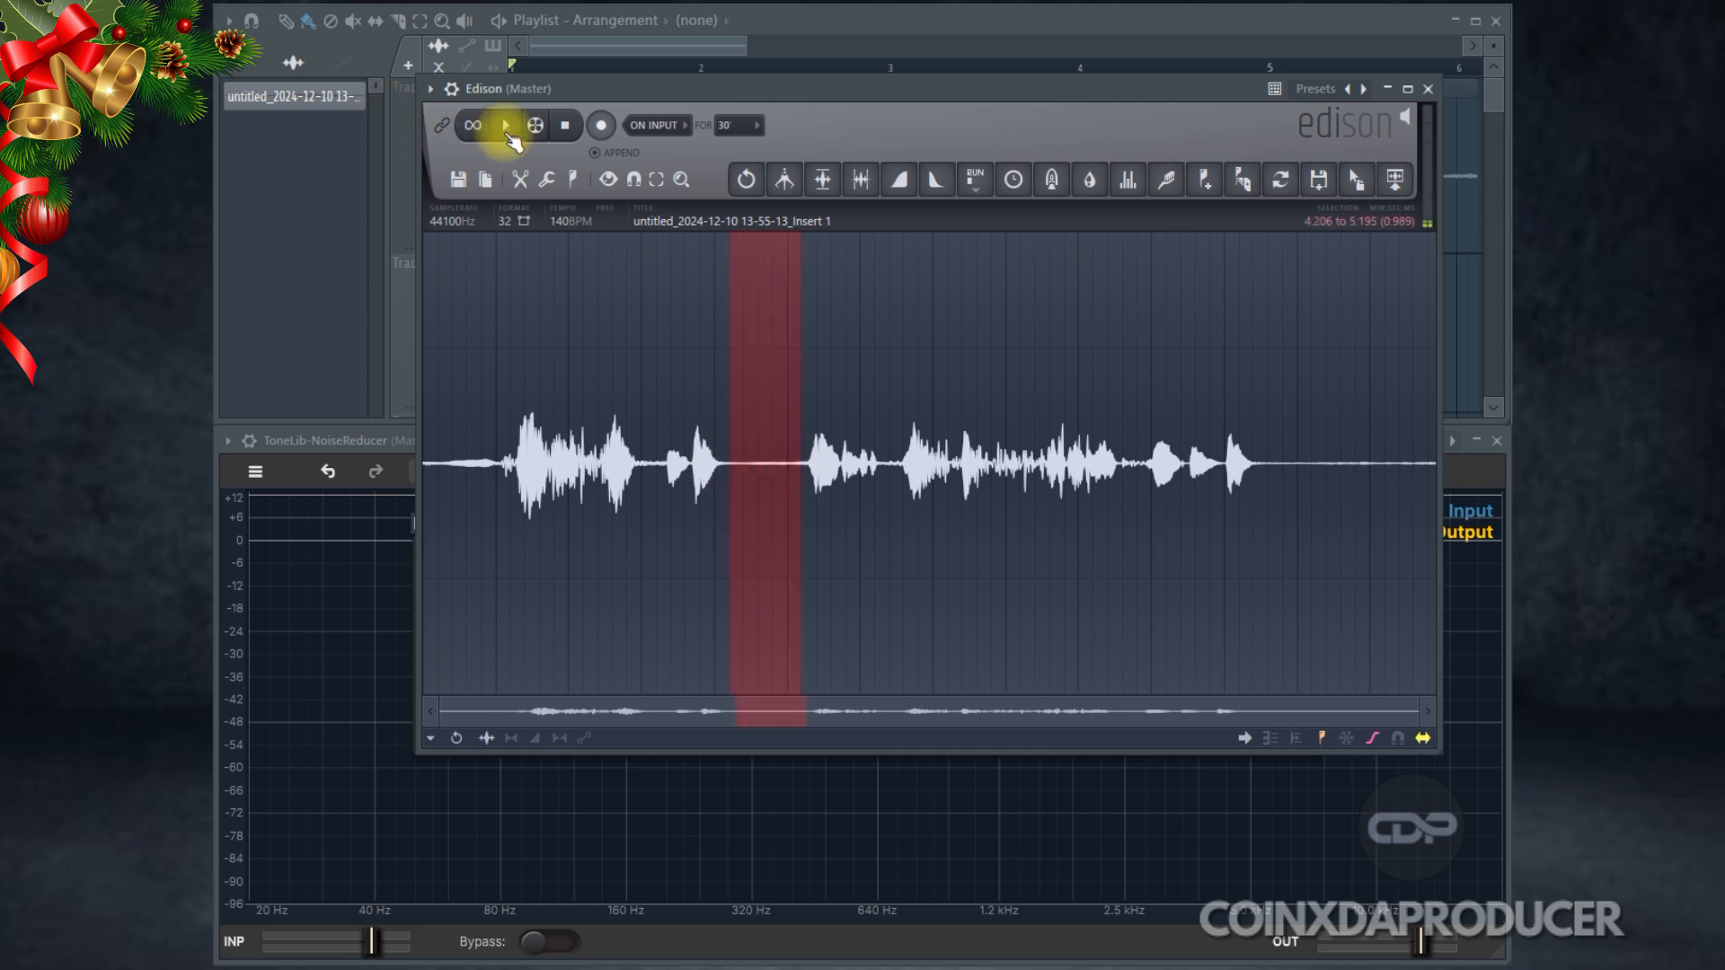
{"action": "left_click", "coordinate": [508, 128]}
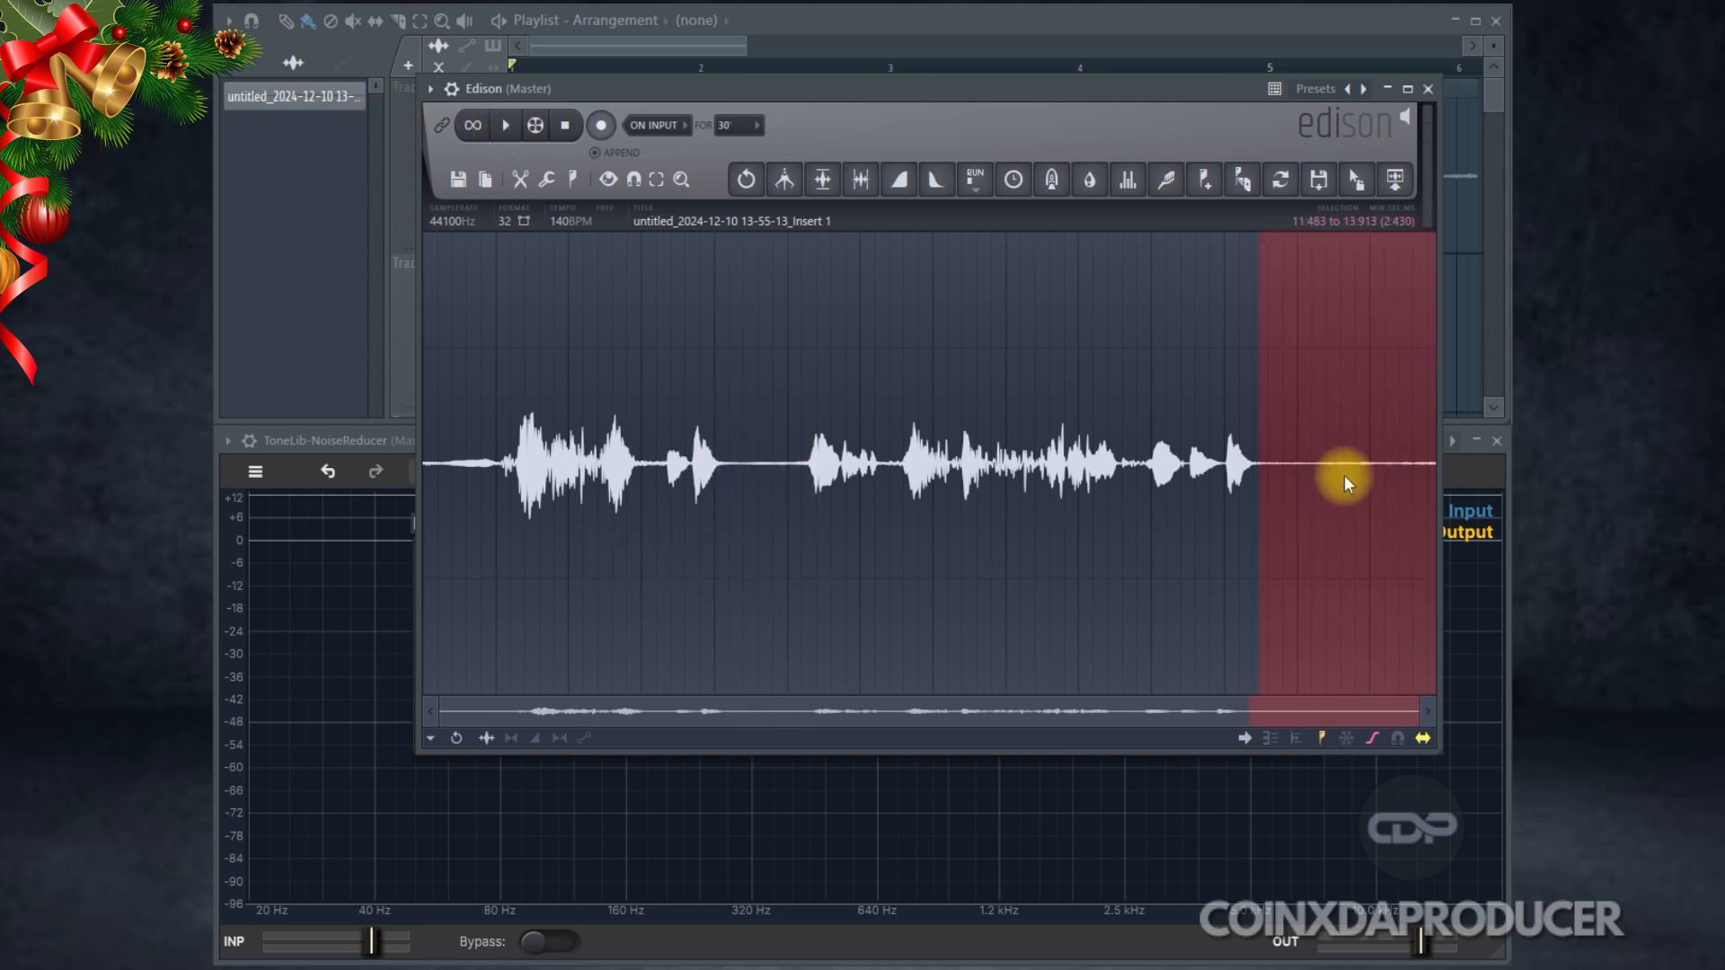
{"action": "left_click_drag", "start_coordinate": [1256, 482], "coordinate": [1266, 467]}
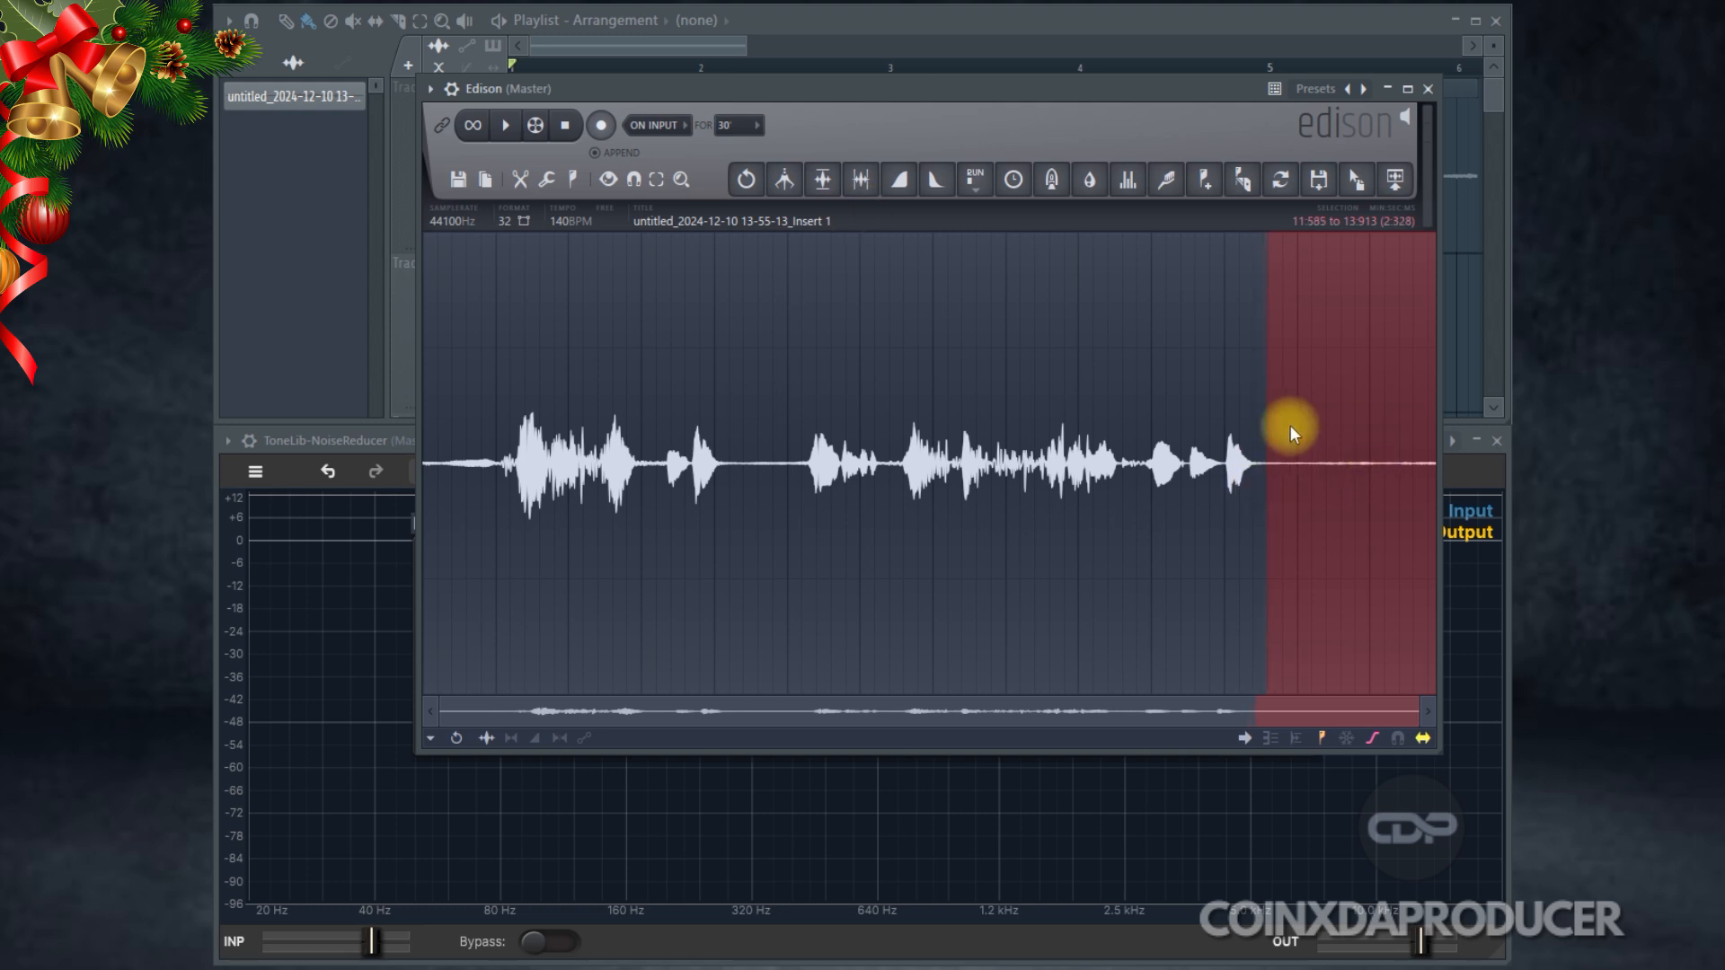
- Acquire the noise profile from the silent tail, then select the entire vocal clip
{"action": "left_click", "coordinate": [1173, 182]}
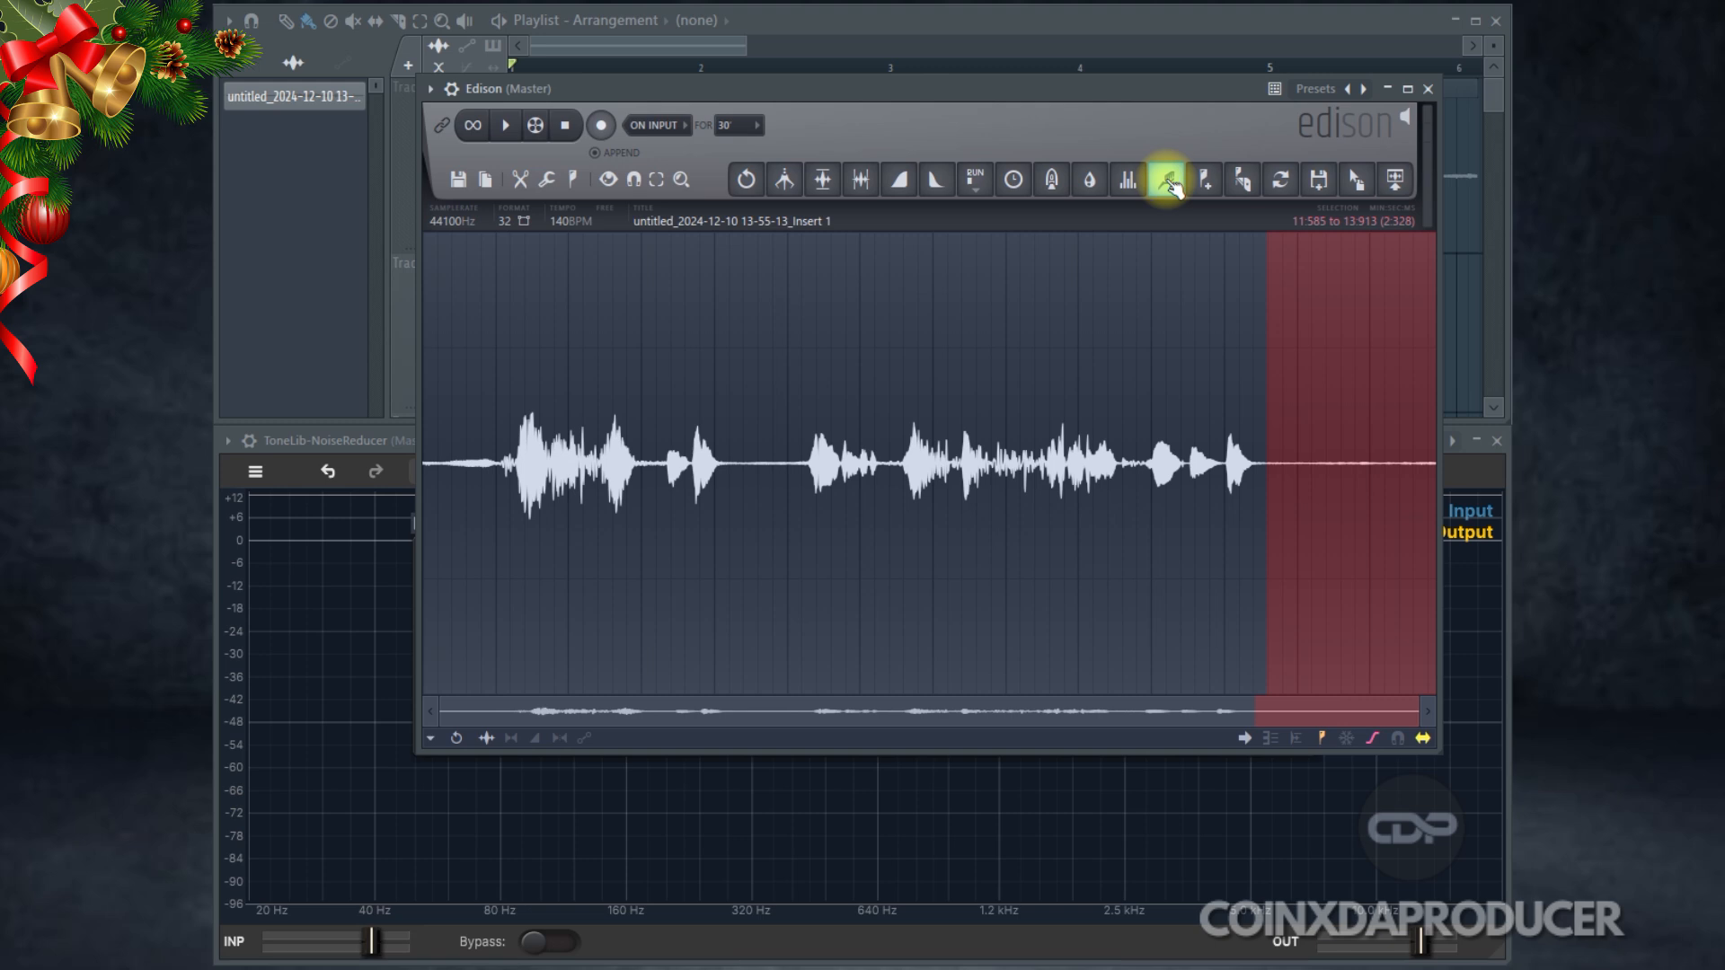
{"action": "left_click", "coordinate": [1166, 178]}
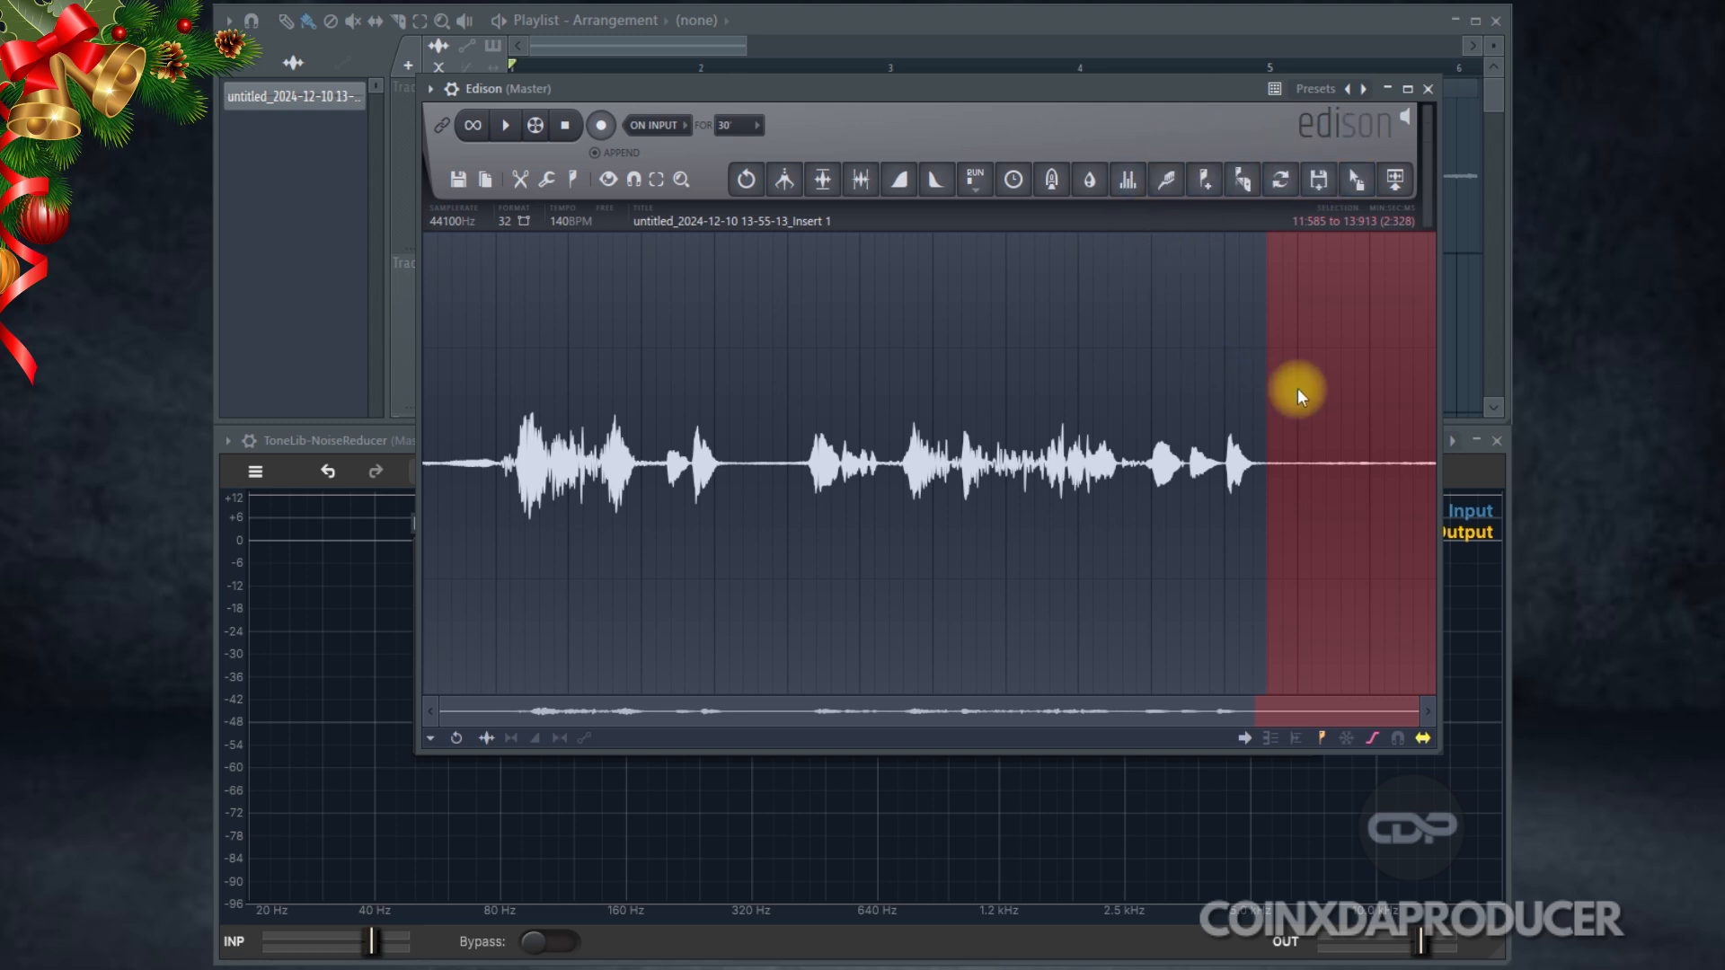
{"action": "key", "text": "ctrl+a"}
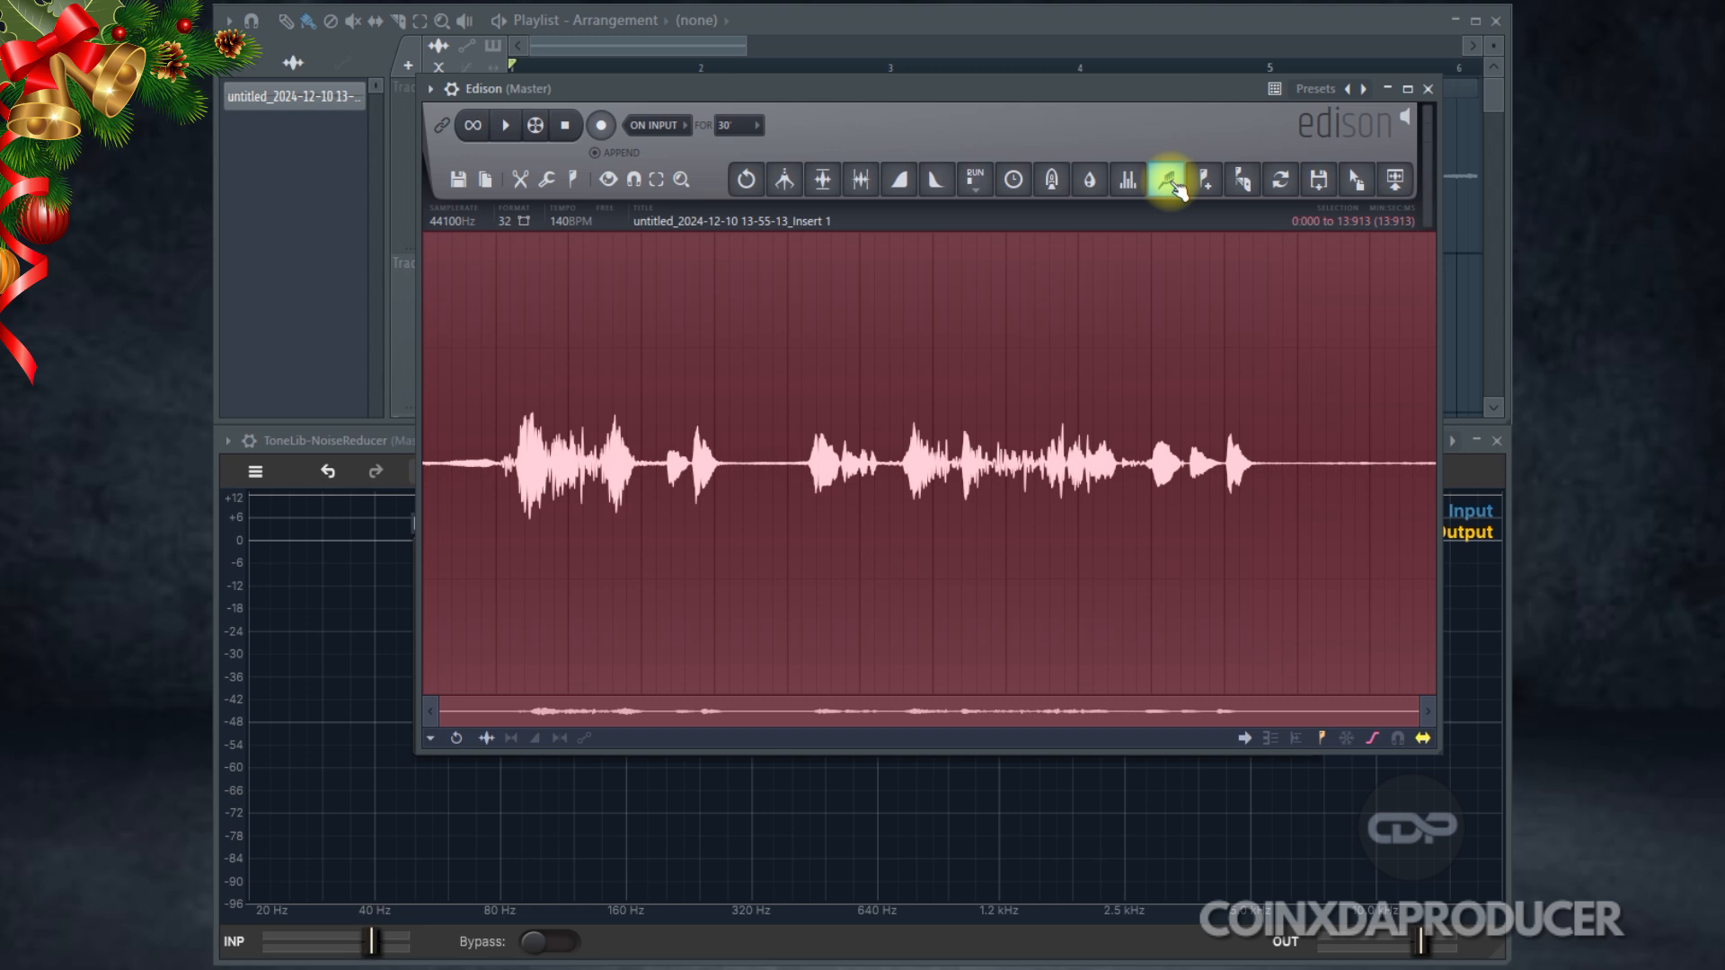
- Open Edison's Clean up denoiser on the whole vocal, move it aside and preview the result
{"action": "left_click", "coordinate": [1170, 183]}
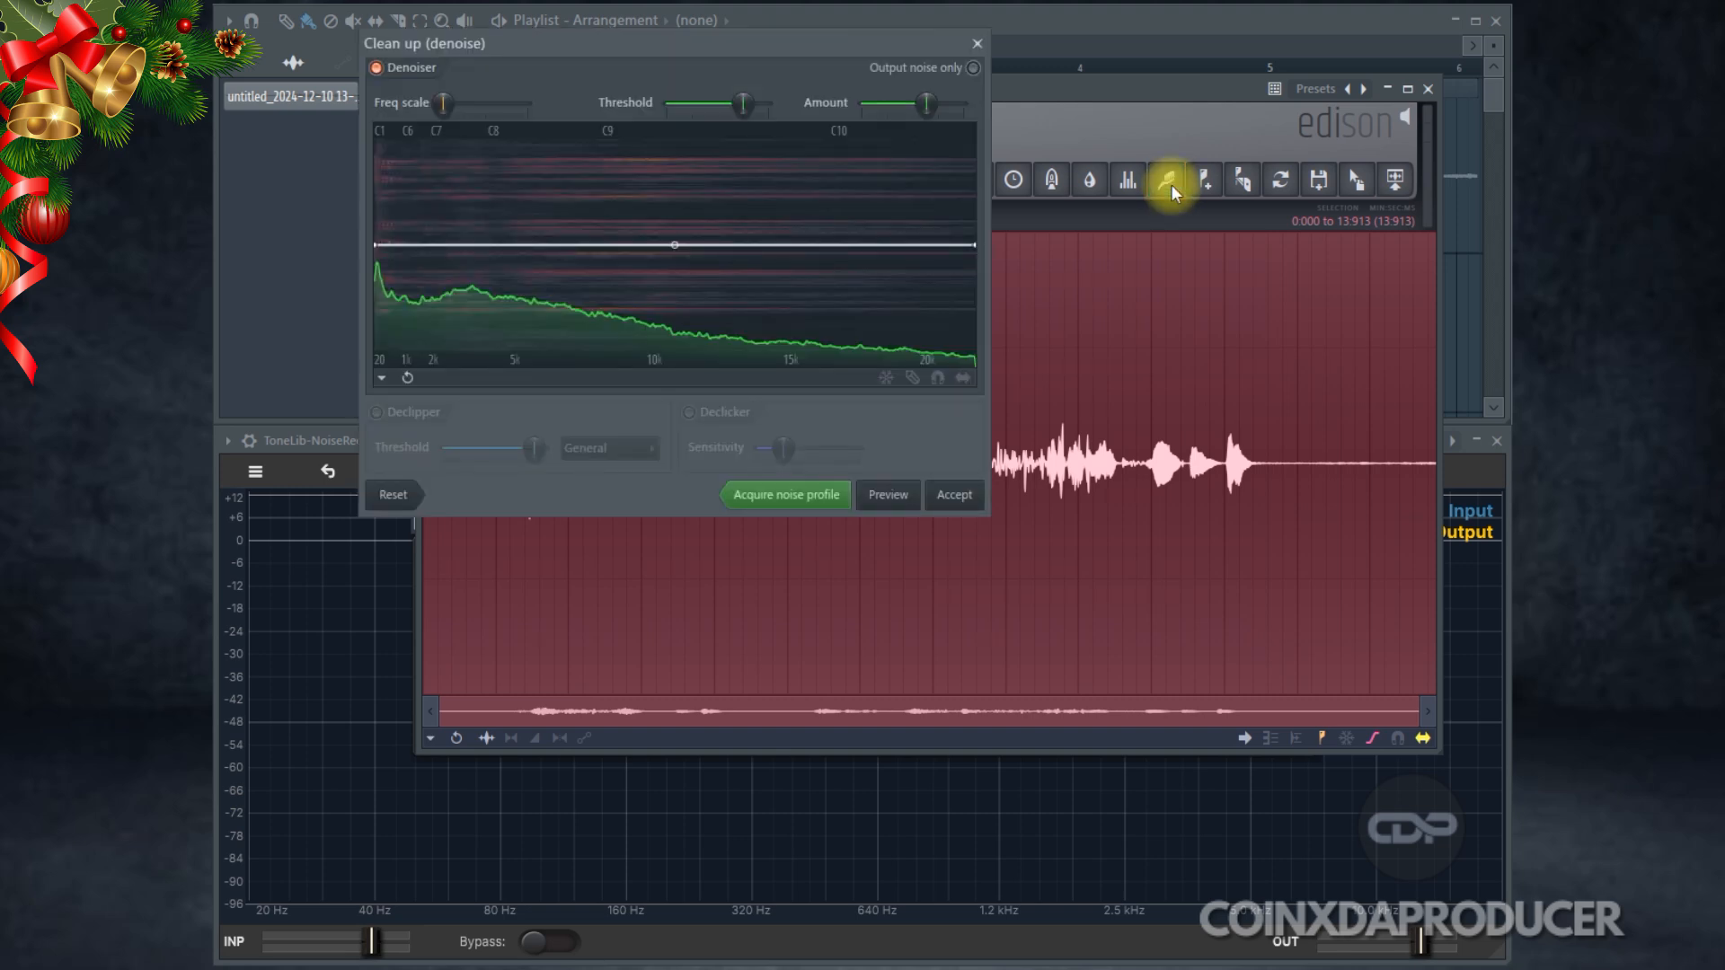
{"action": "left_click_drag", "start_coordinate": [692, 43], "coordinate": [952, 149]}
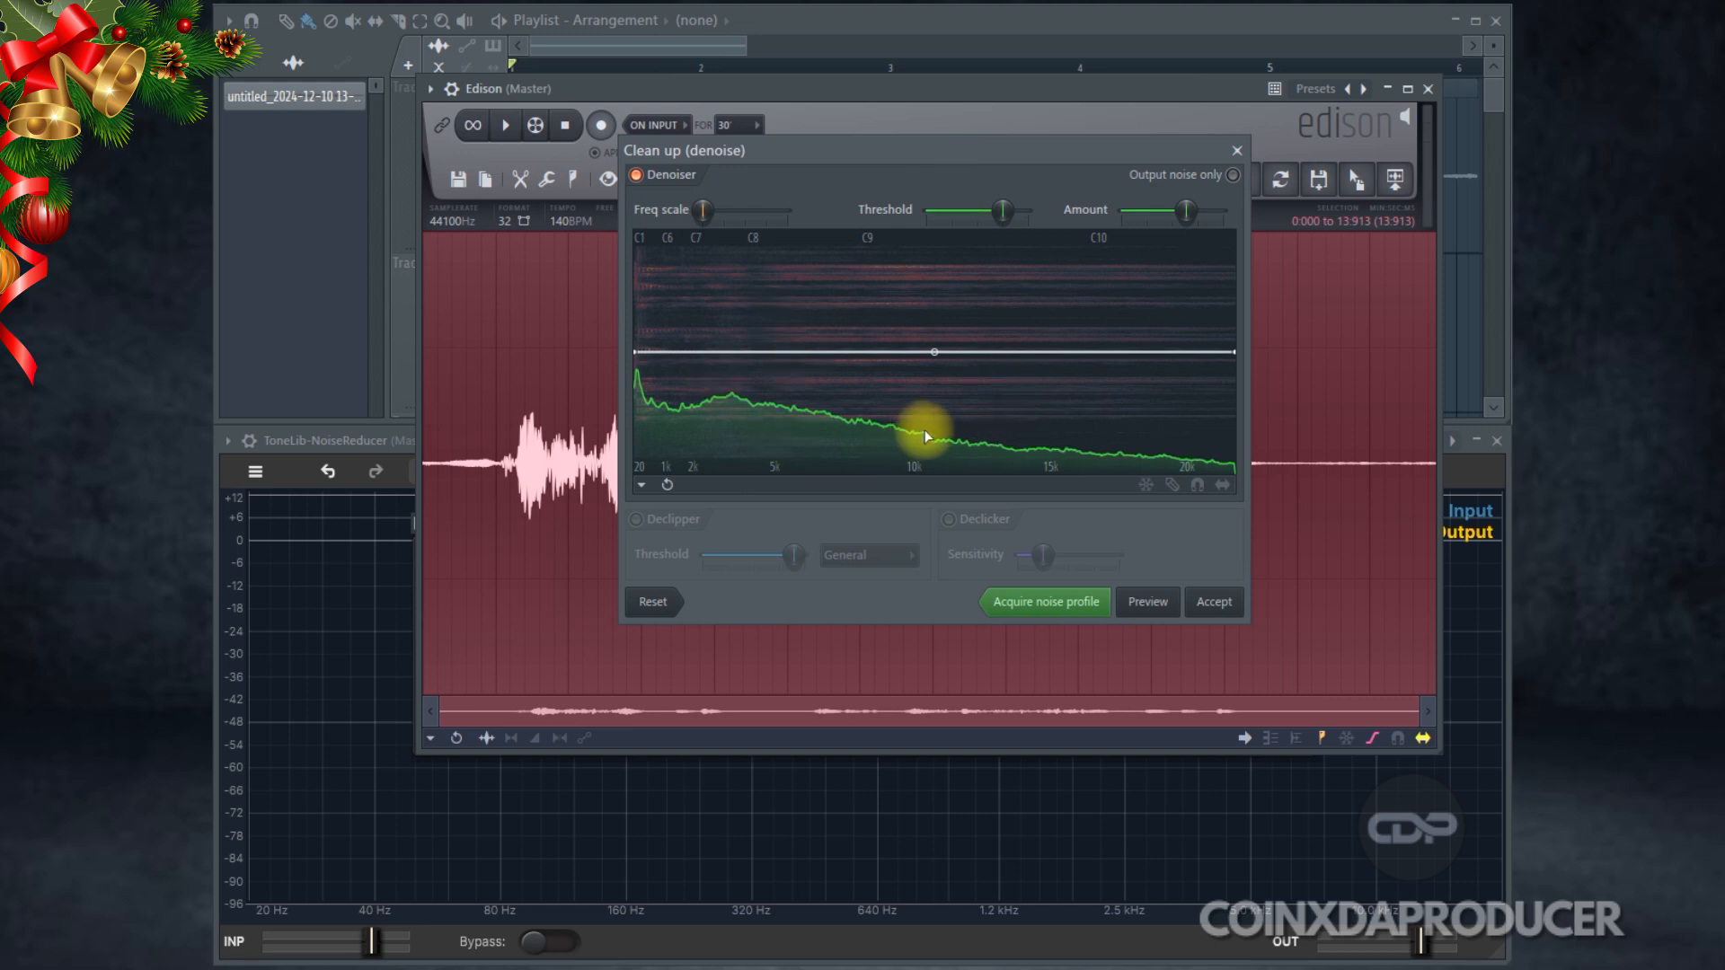
{"action": "left_click", "coordinate": [1159, 603]}
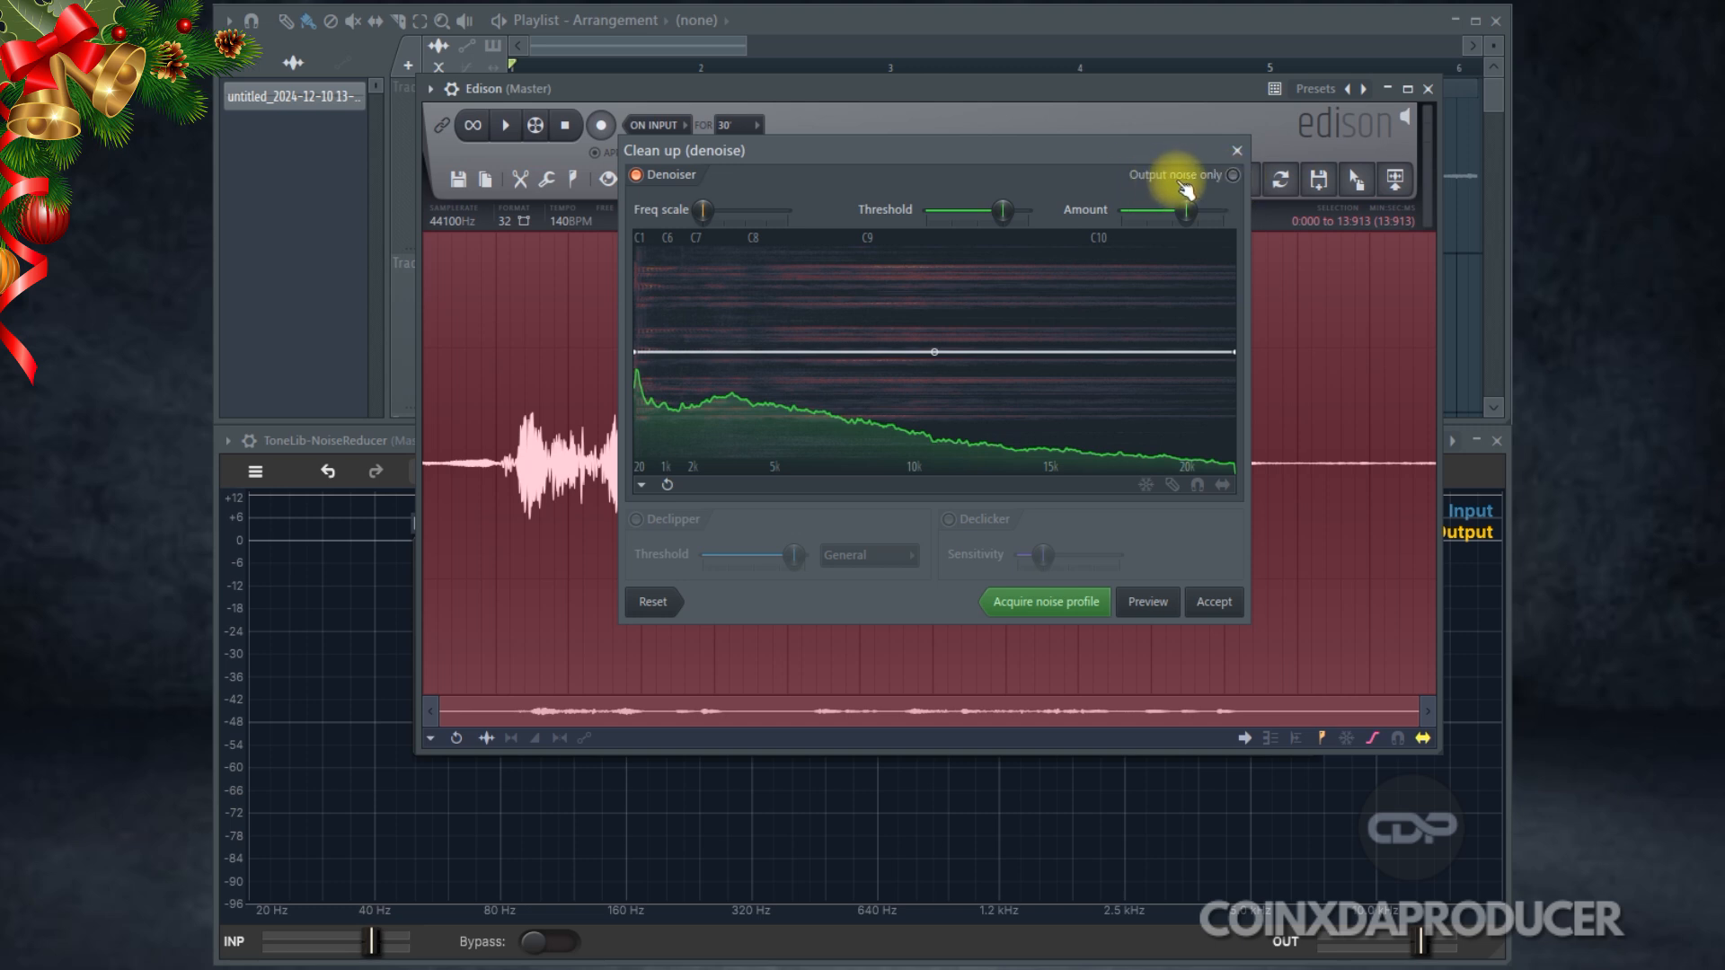
- Preview only the removed noise, apply the first clean-up, then undo it
{"action": "left_click", "coordinate": [1233, 174]}
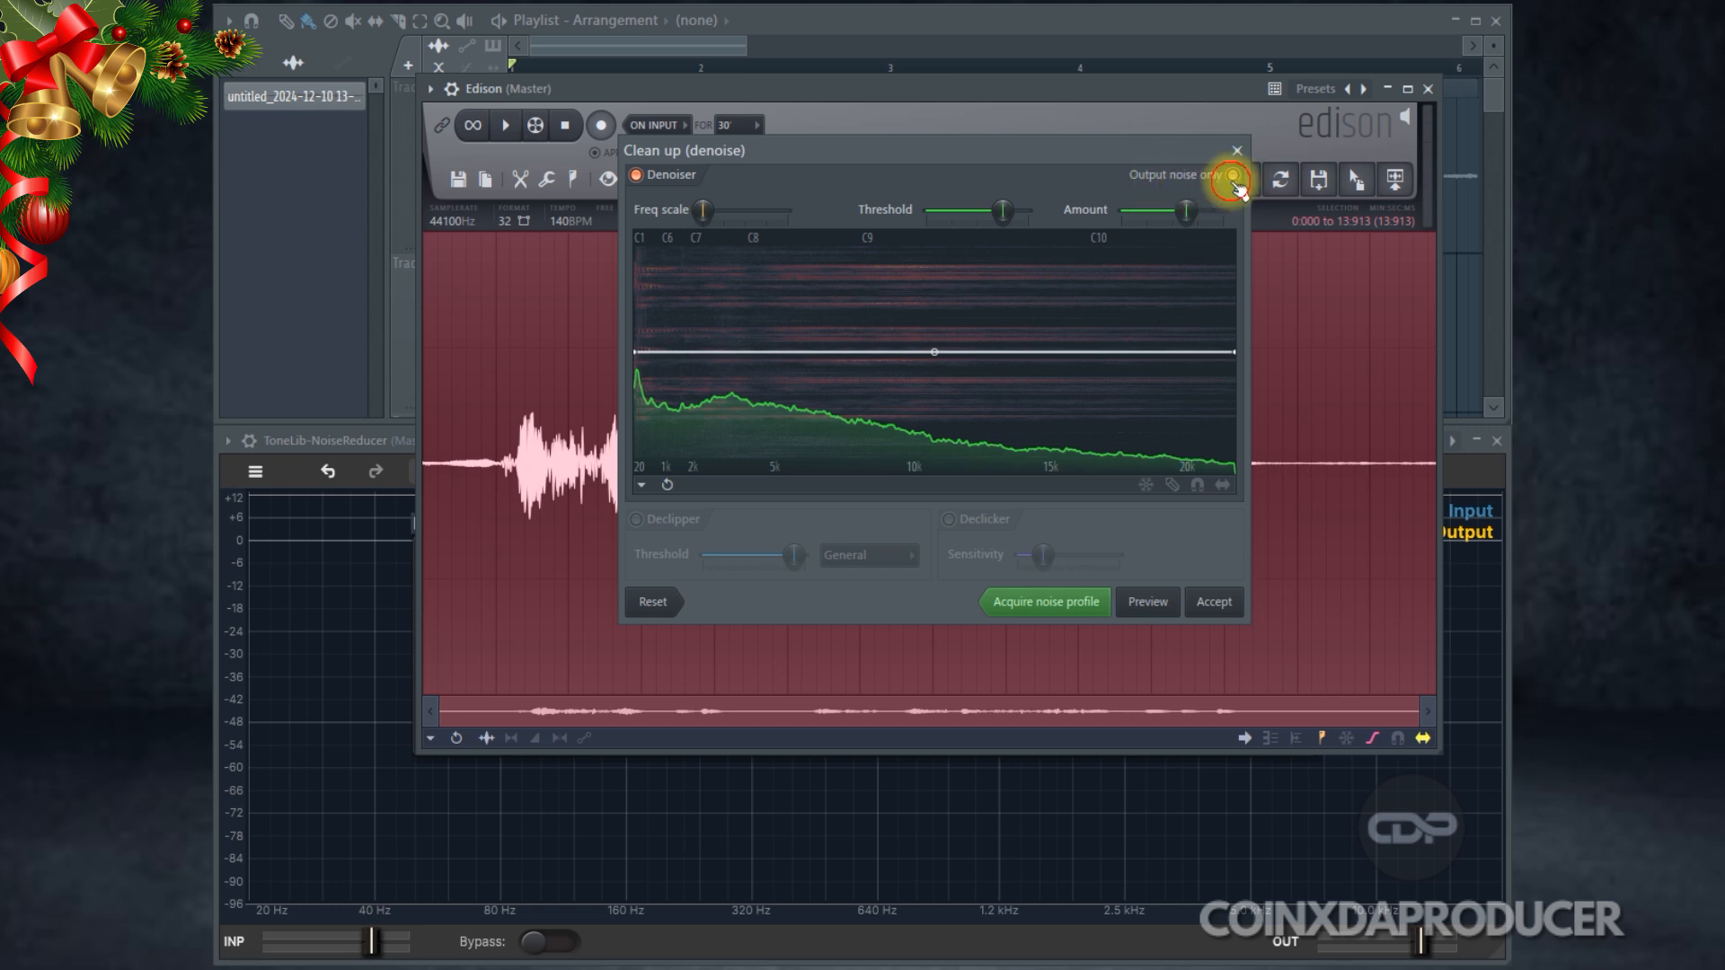
{"action": "left_click", "coordinate": [1158, 608]}
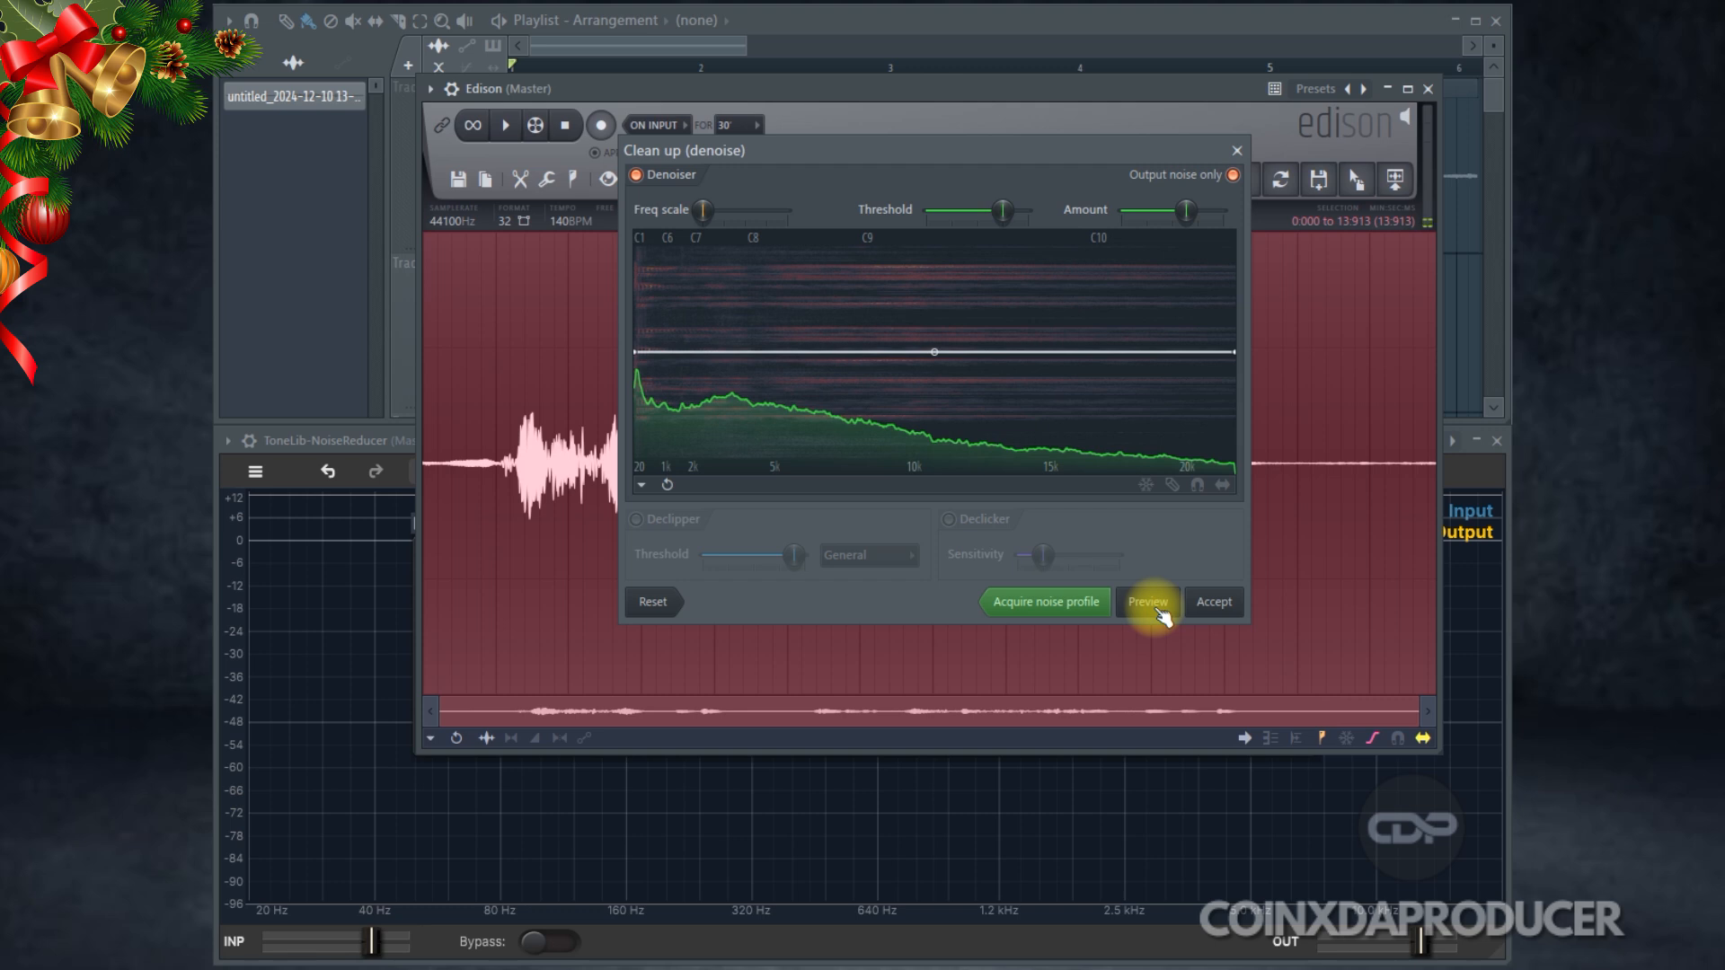
{"action": "left_click", "coordinate": [1217, 603]}
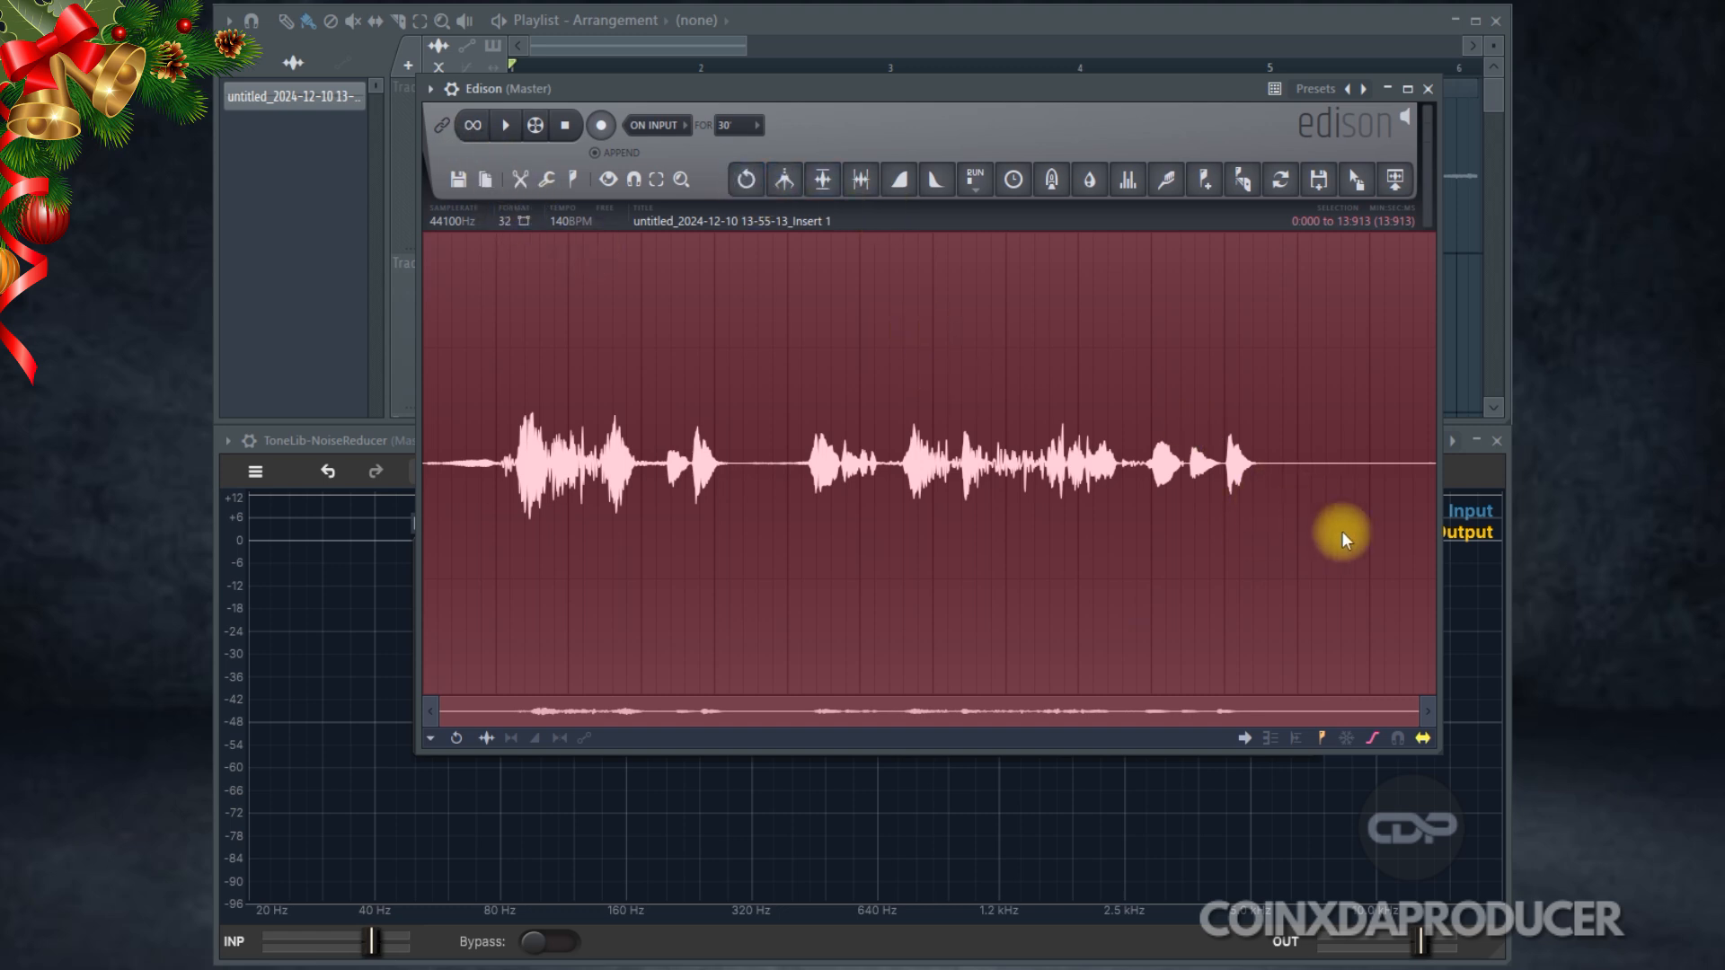
{"action": "left_click", "coordinate": [745, 183]}
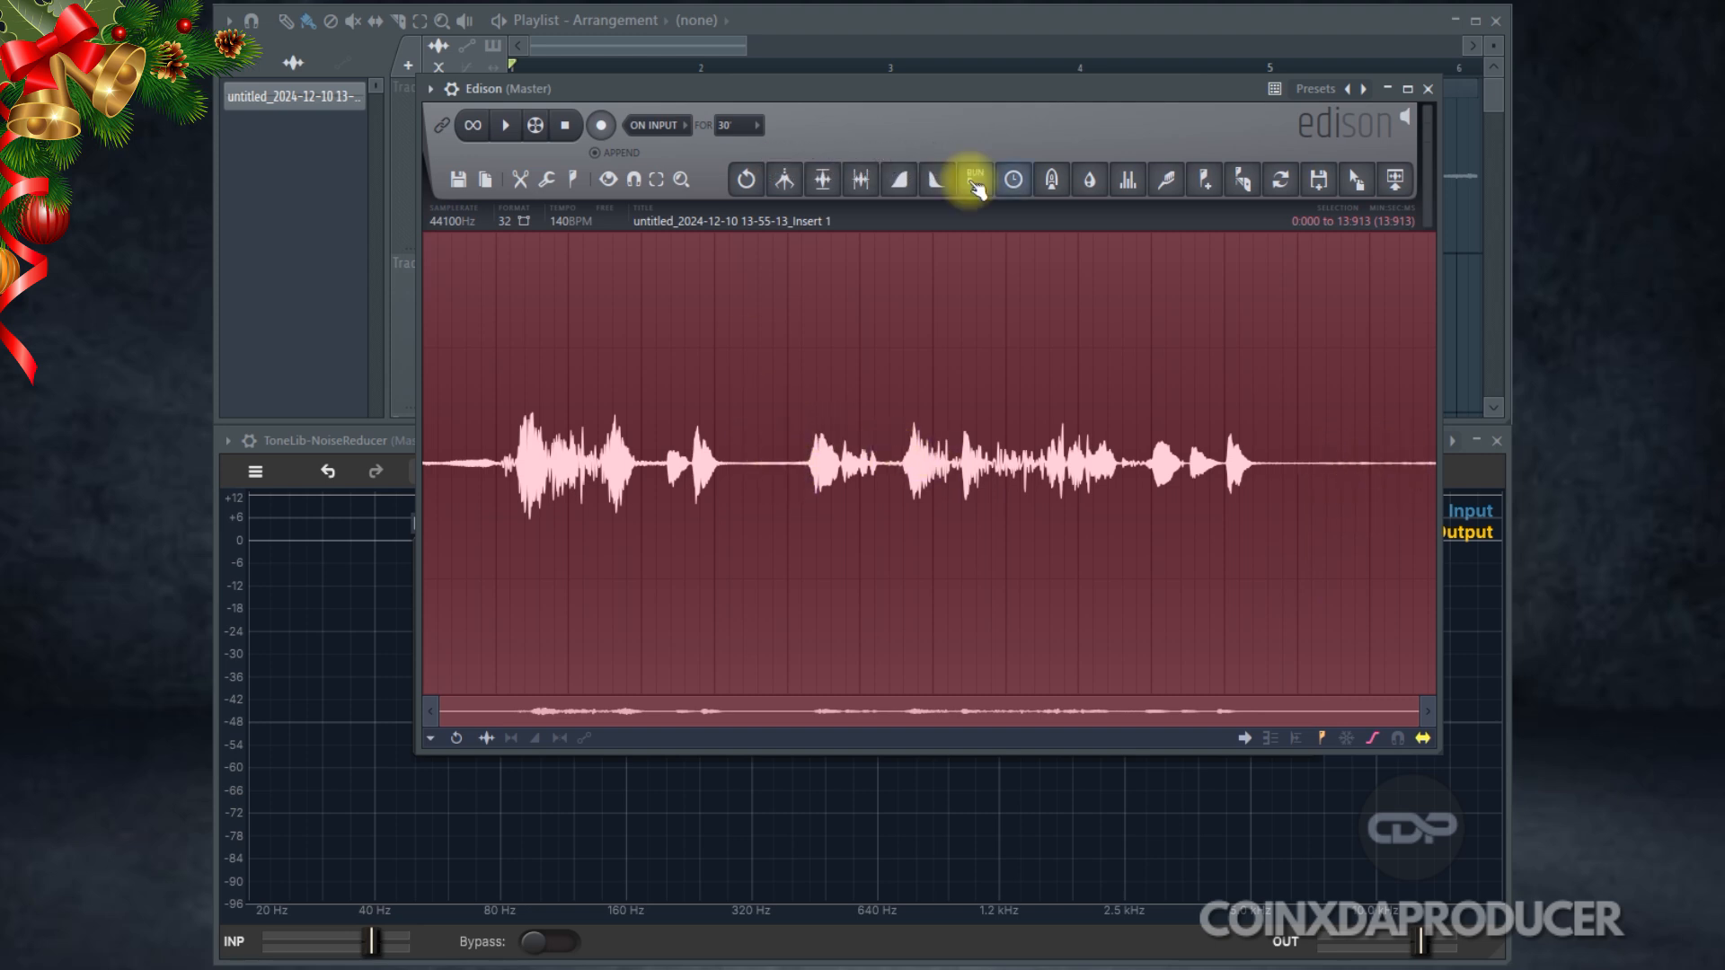
- Reapply Clean up with a raised Threshold, then shorten the selection to the first part
{"action": "left_click", "coordinate": [1165, 181]}
{"action": "left_click_drag", "start_coordinate": [978, 214], "coordinate": [1032, 216]}
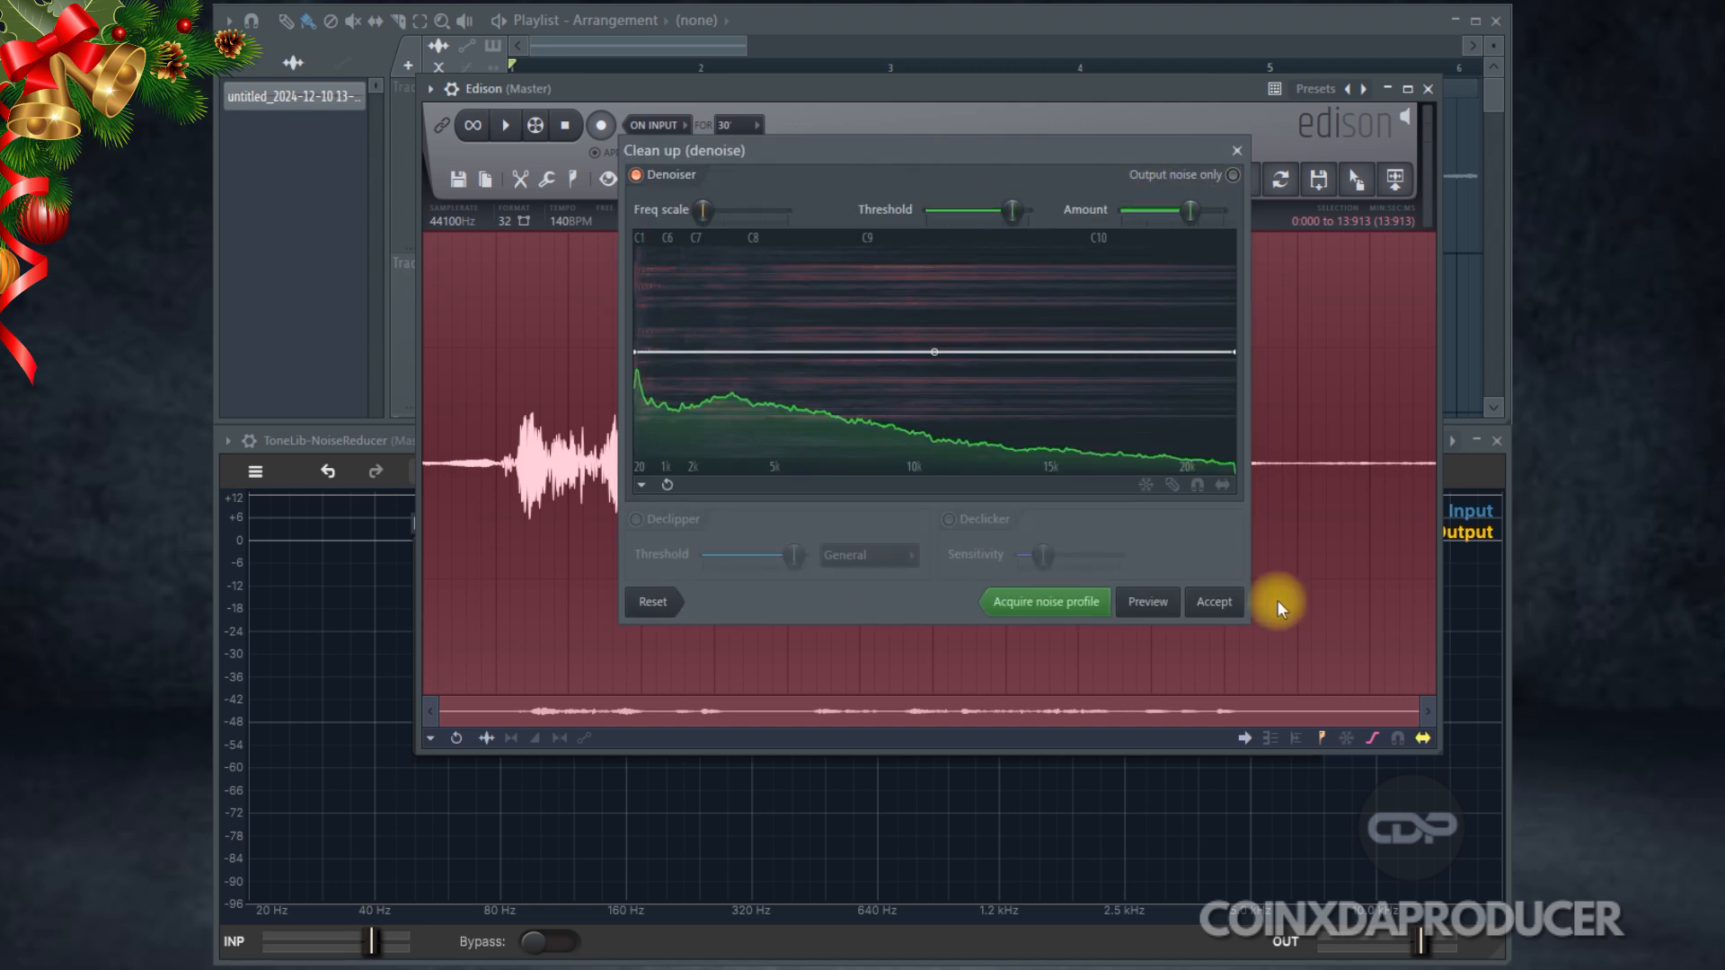
{"action": "left_click", "coordinate": [1215, 604]}
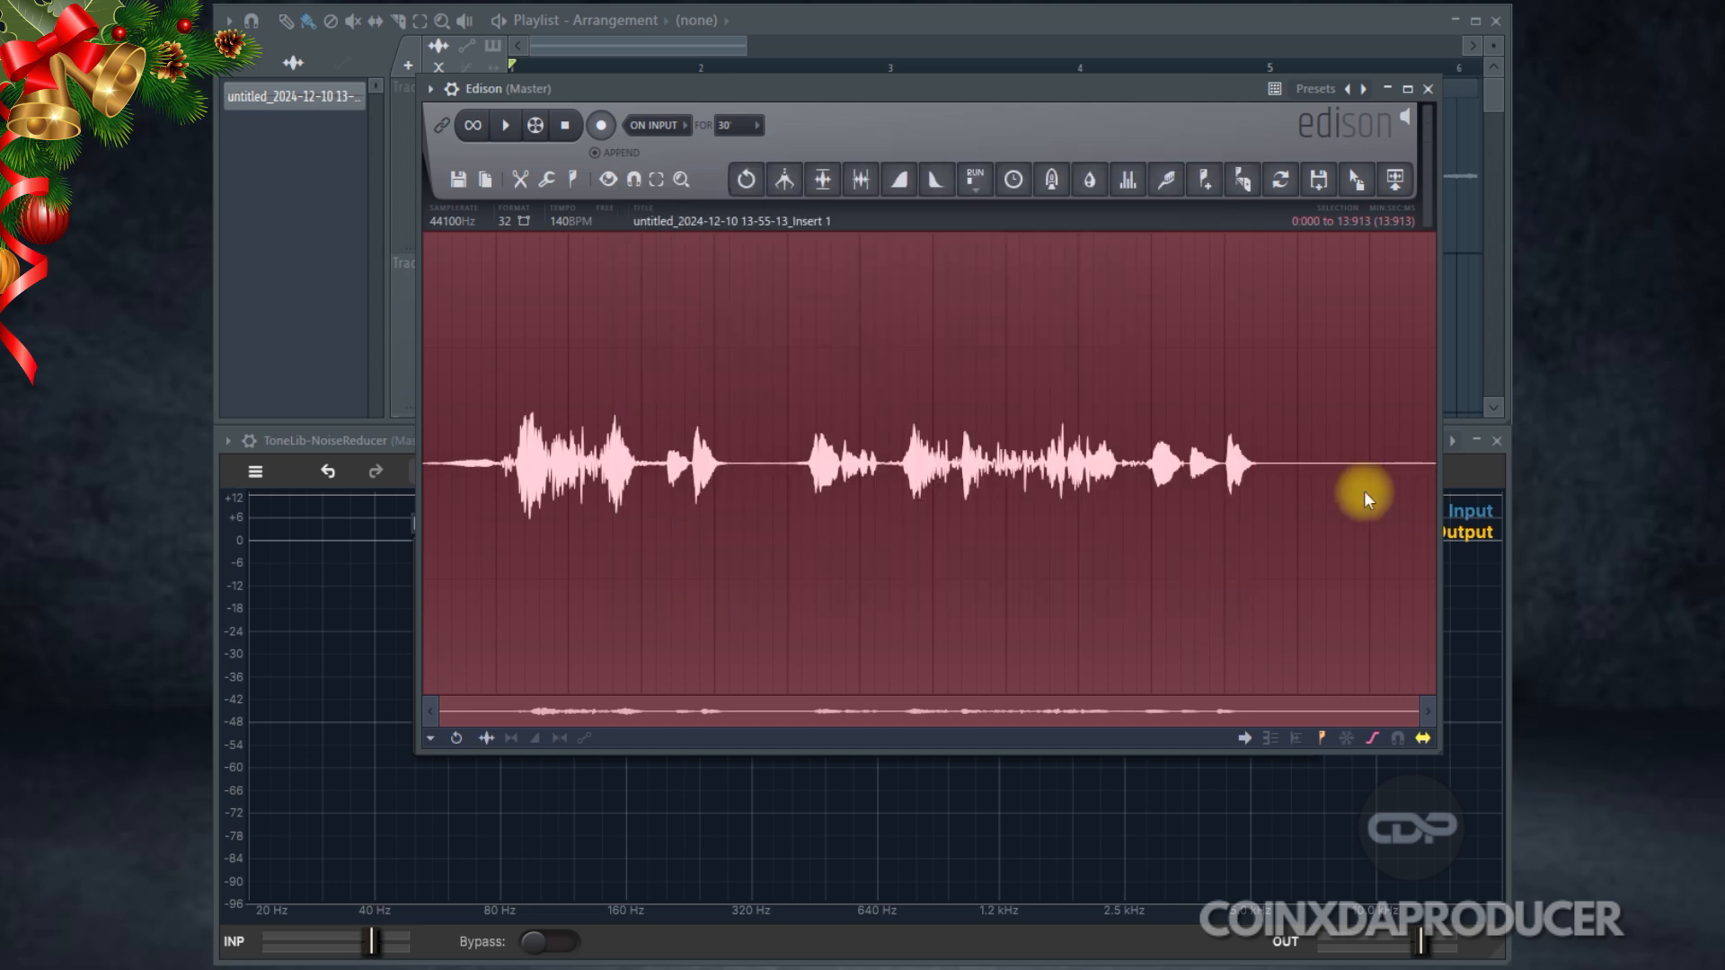
{"action": "right_click", "coordinate": [1307, 552]}
{"action": "right_click", "coordinate": [868, 562]}
- Play back the denoised vocal in Edison, then drag it onto Track 2 of the playlist
{"action": "right_click", "coordinate": [656, 552]}
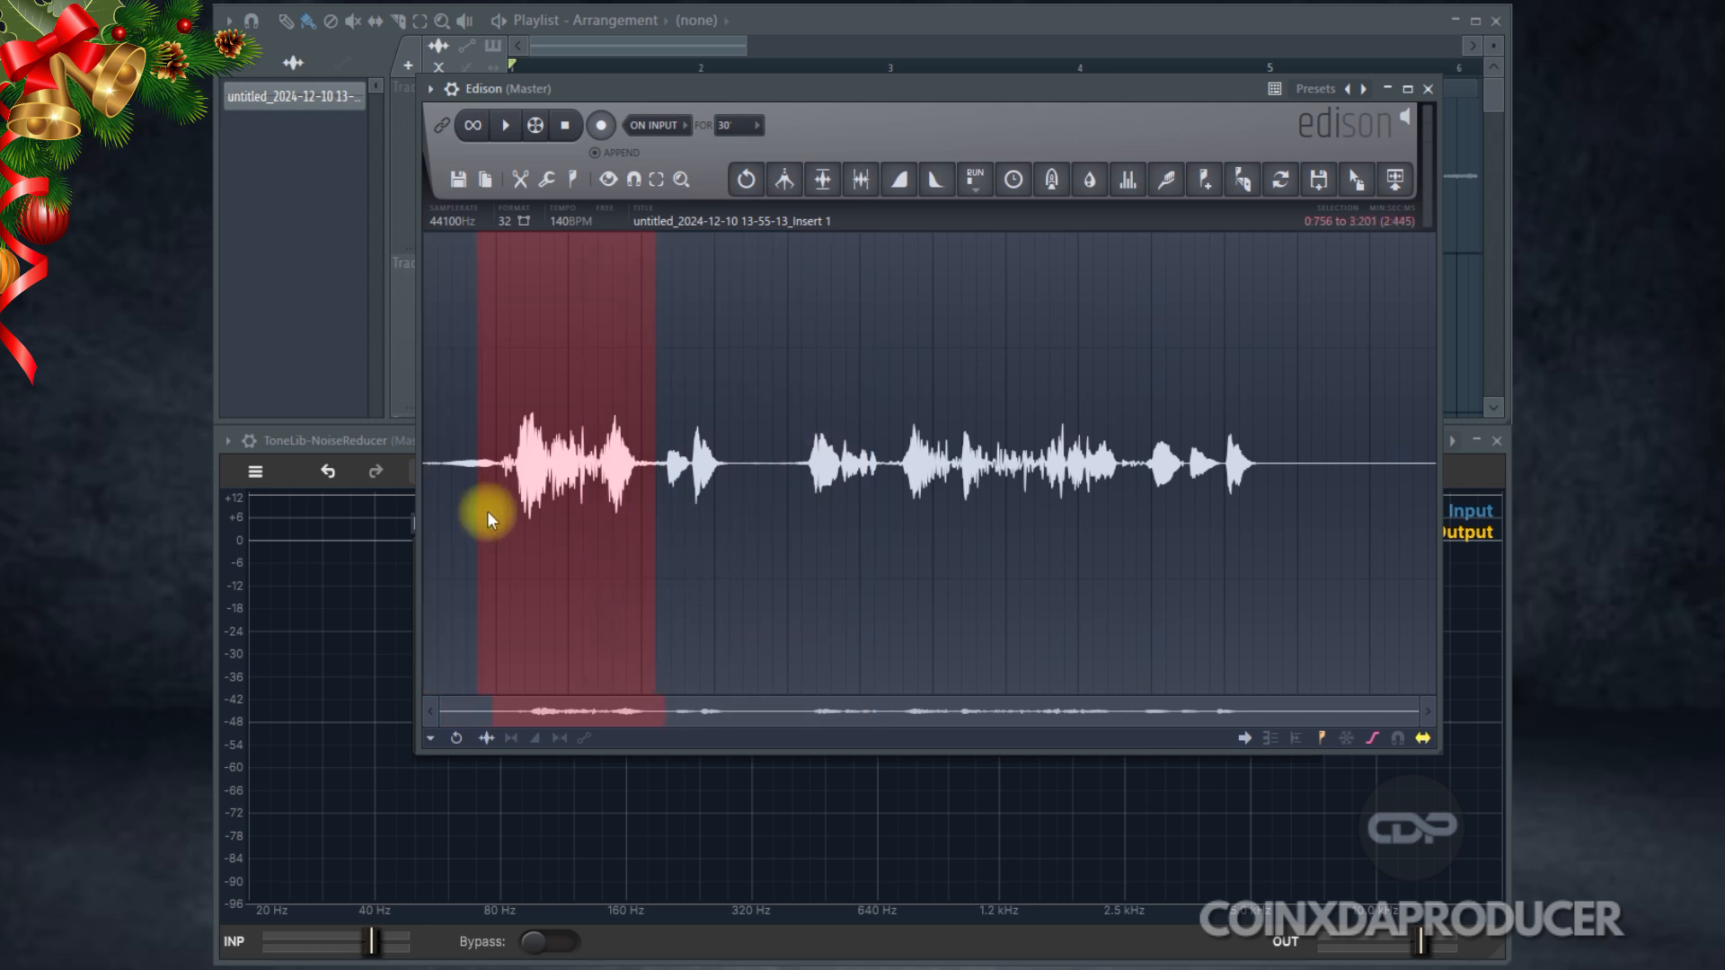
{"action": "left_click", "coordinate": [472, 503]}
{"action": "left_click", "coordinate": [505, 125]}
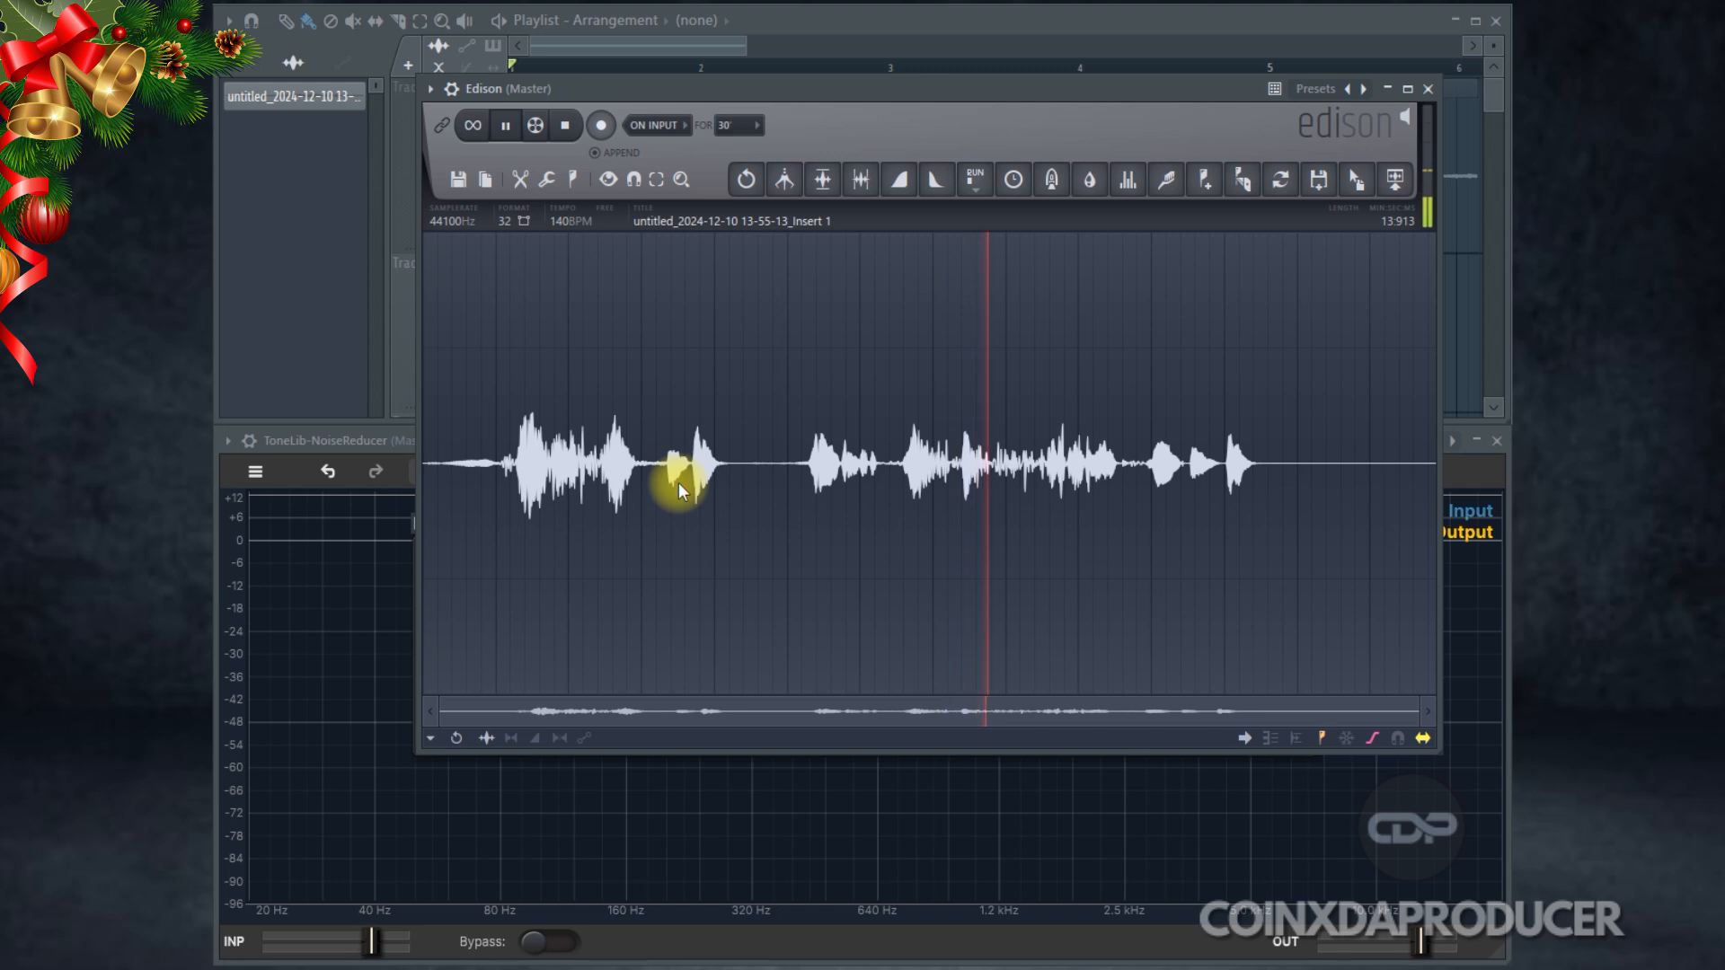
{"action": "left_click", "coordinate": [568, 128]}
{"action": "left_click_drag", "start_coordinate": [1030, 94], "coordinate": [387, 475]}
{"action": "left_click_drag", "start_coordinate": [524, 575], "coordinate": [512, 340]}
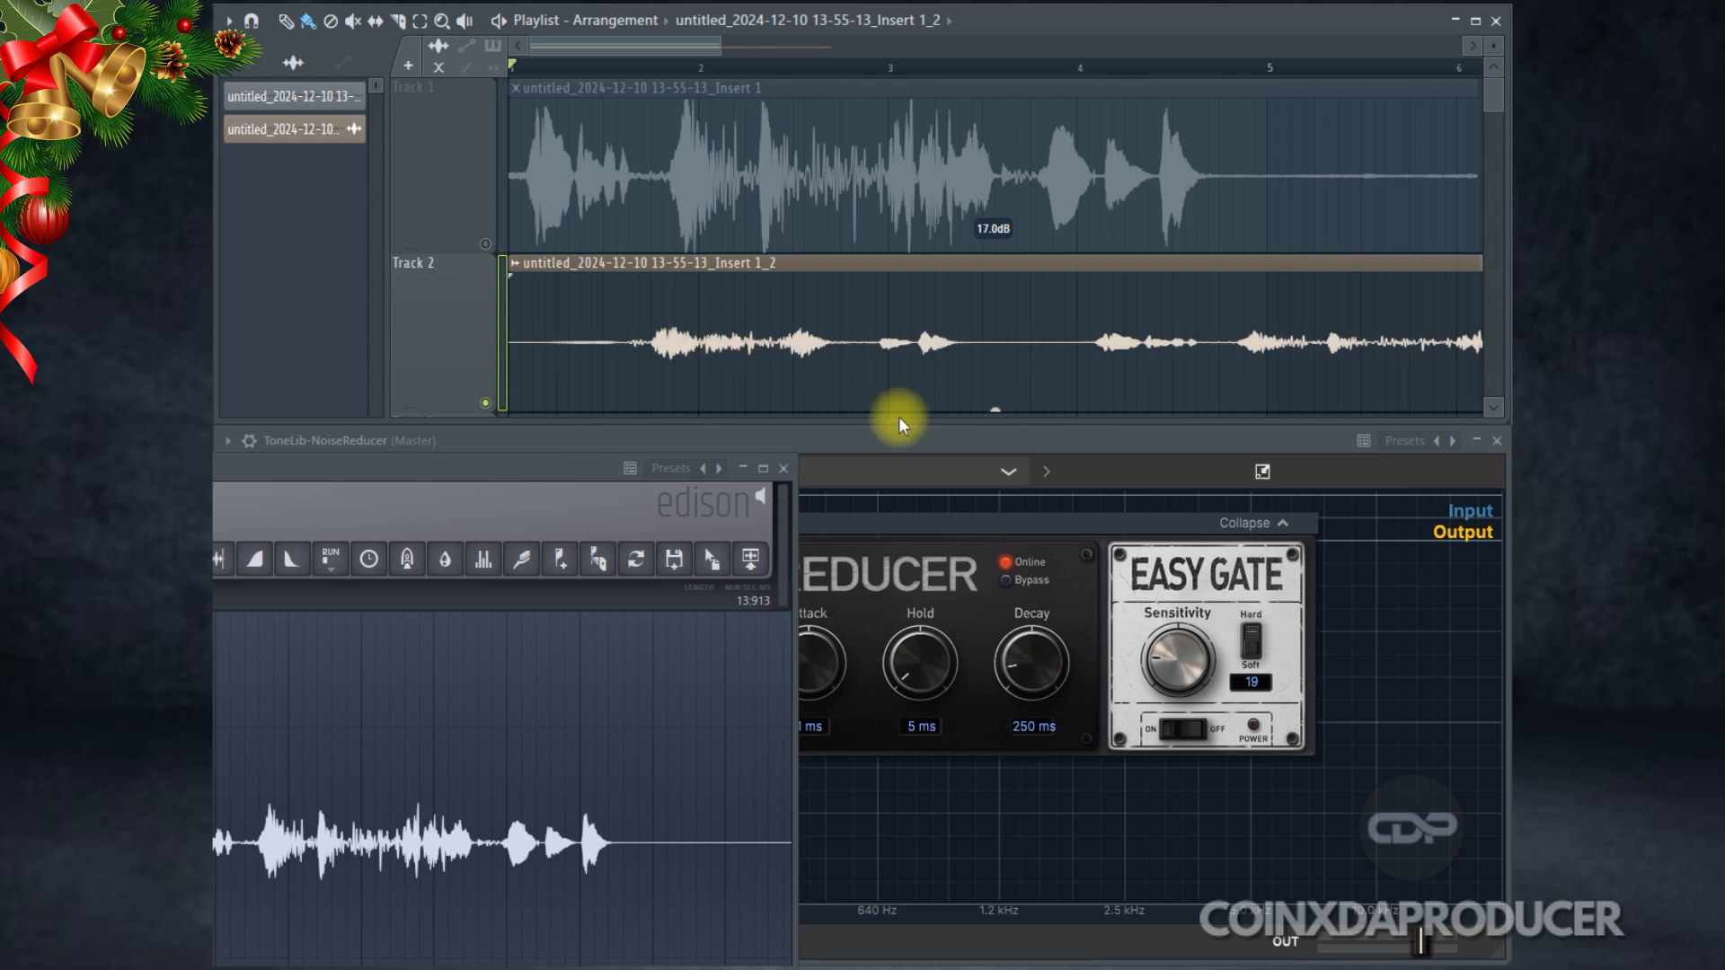
- Boost the Track 2 clip's gain to 10.8dB, unmute Track 1, and resize tracks to show bars 1–10
{"action": "left_click_drag", "start_coordinate": [992, 411], "coordinate": [991, 411]}
{"action": "left_click_drag", "start_coordinate": [995, 291], "coordinate": [994, 278]}
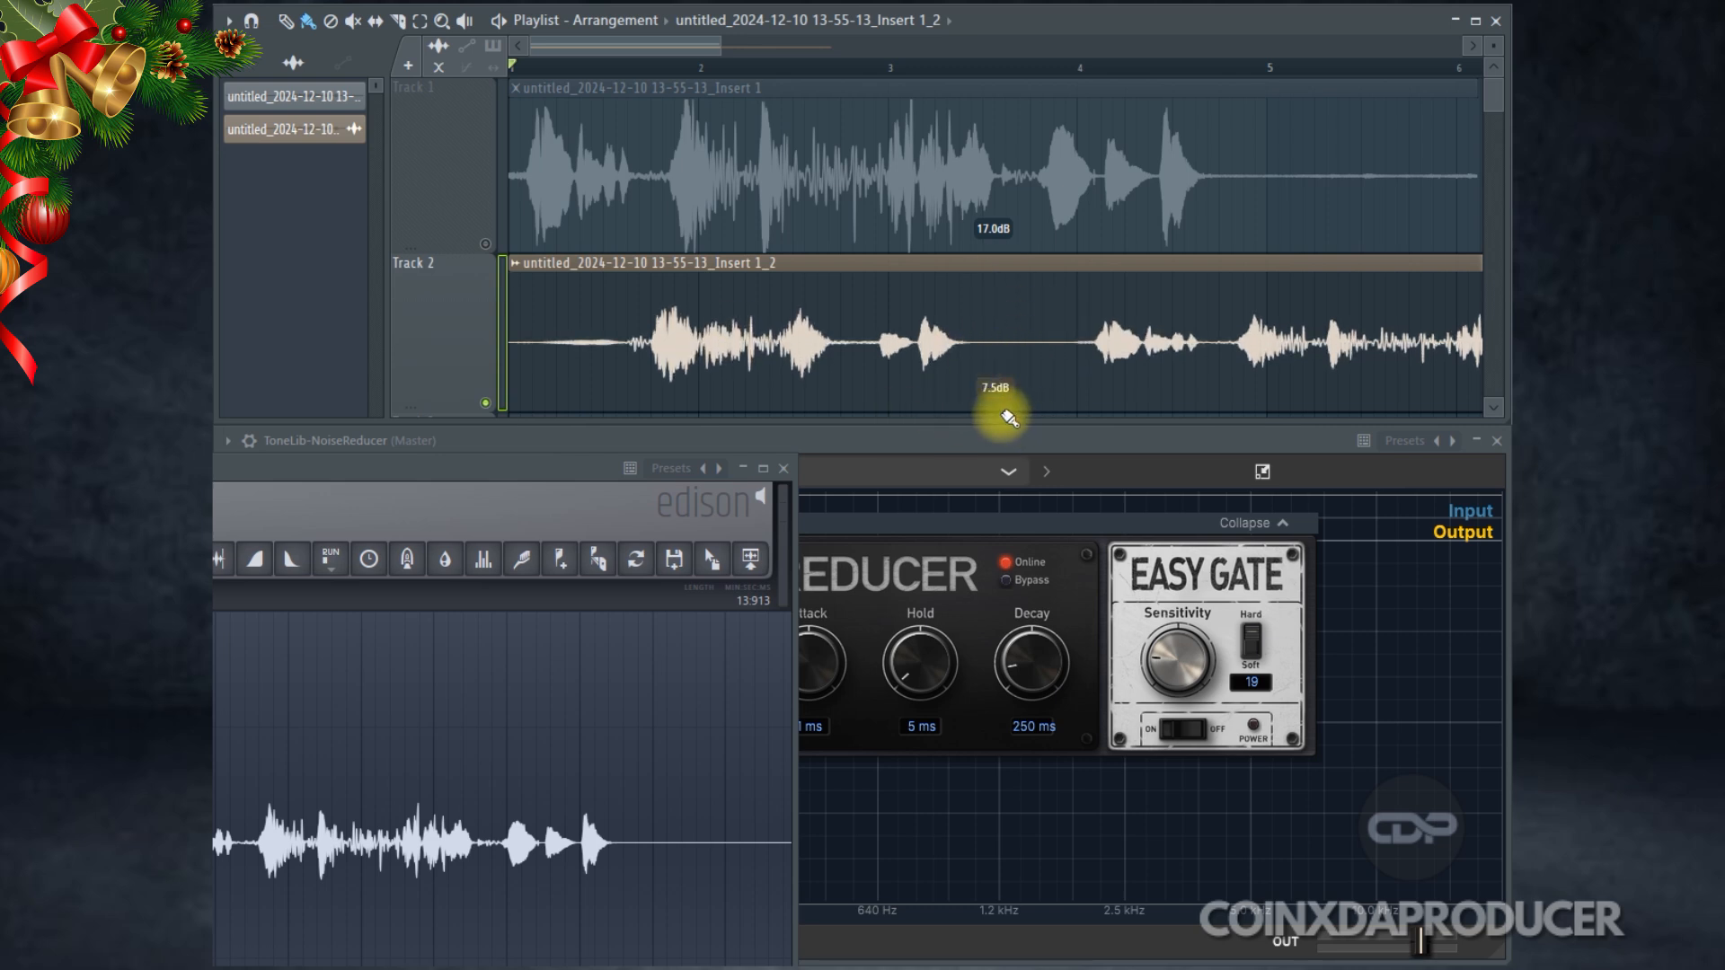
{"action": "left_click_drag", "start_coordinate": [995, 404], "coordinate": [994, 354]}
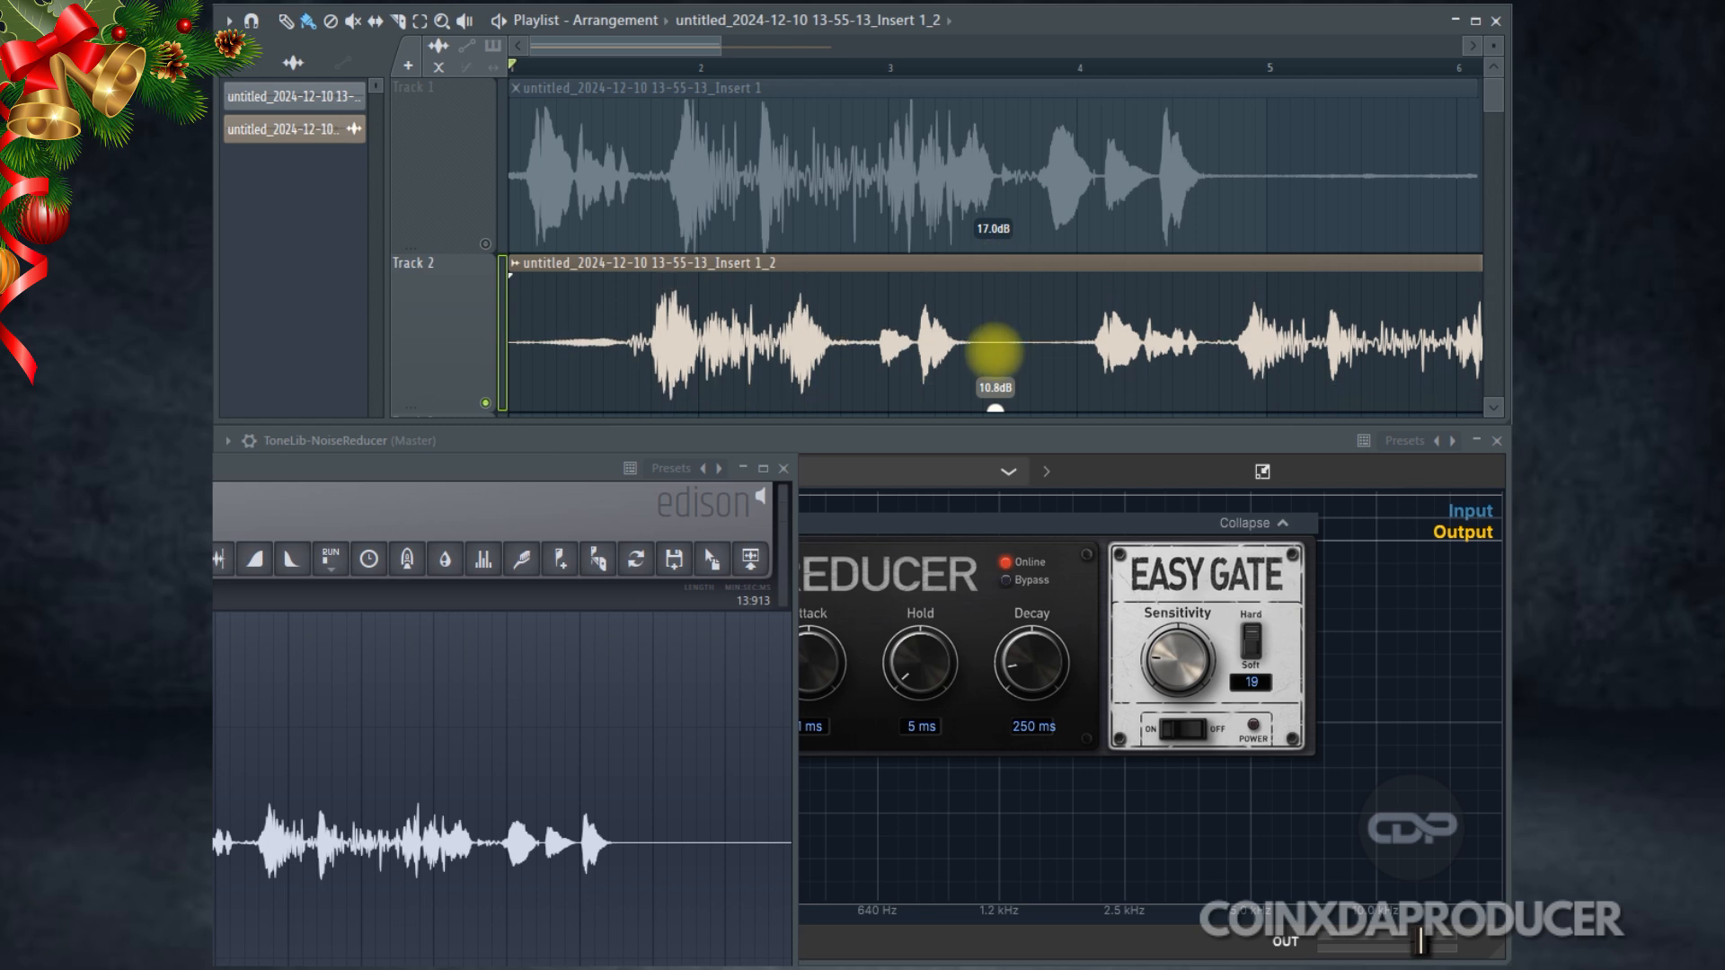
{"action": "left_click", "coordinate": [485, 245]}
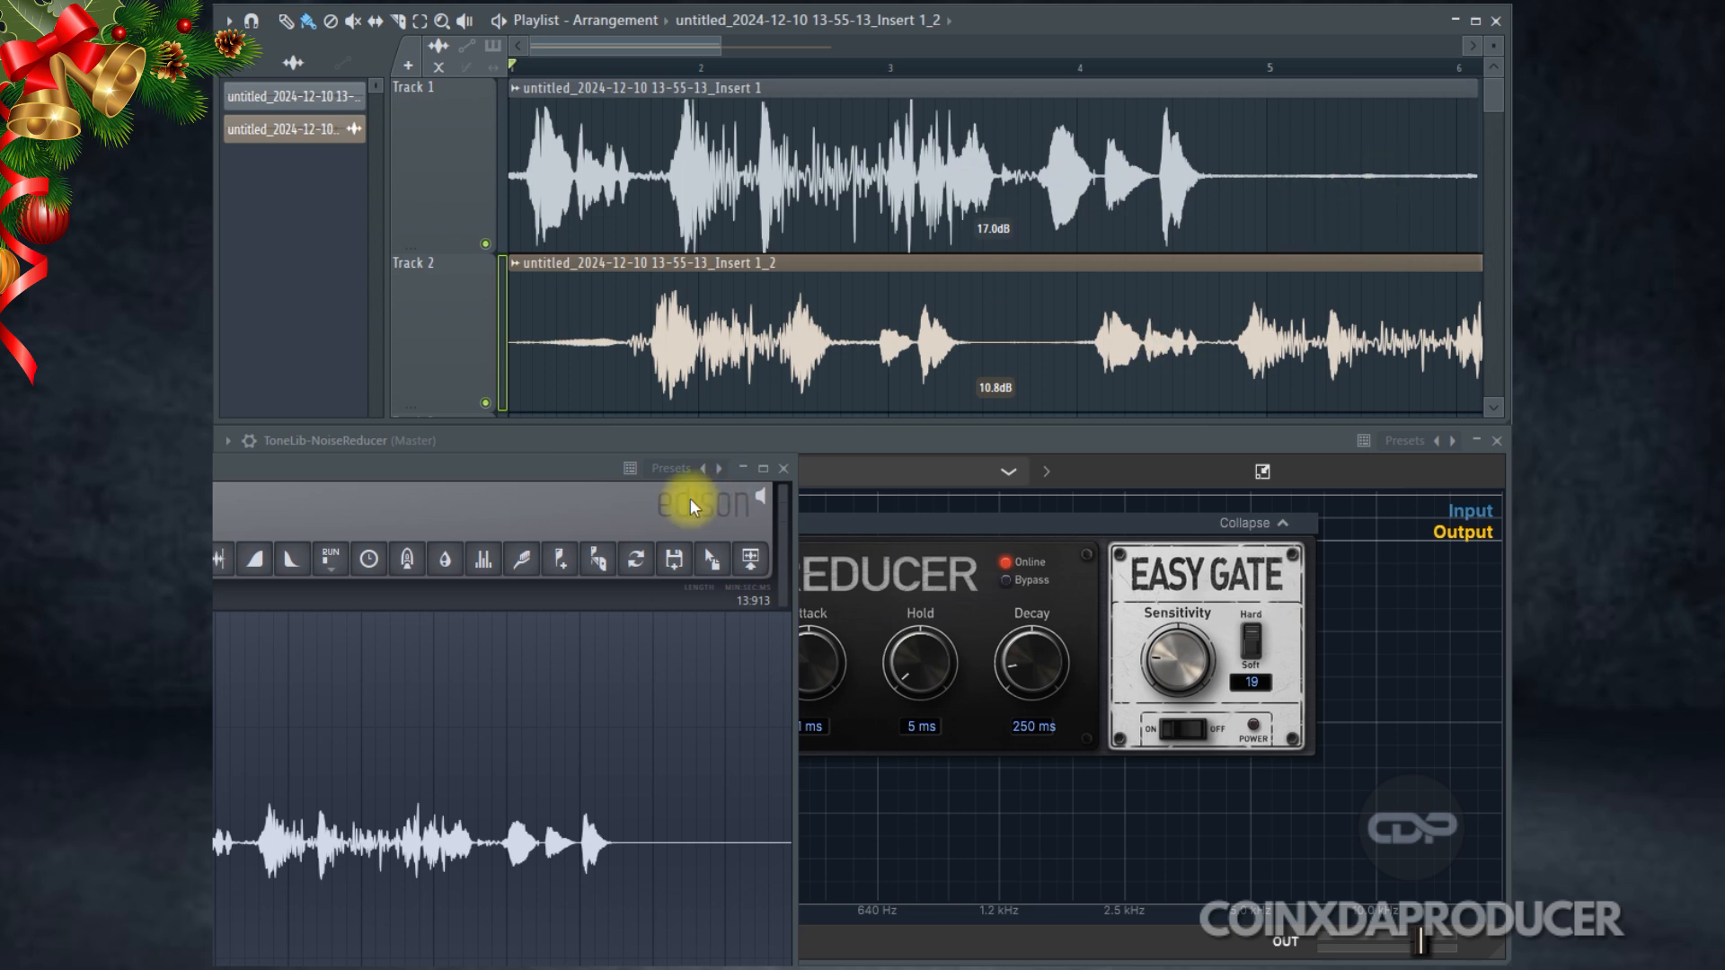
{"action": "left_click_drag", "start_coordinate": [712, 42], "coordinate": [894, 42]}
{"action": "left_click_drag", "start_coordinate": [478, 254], "coordinate": [459, 435]}
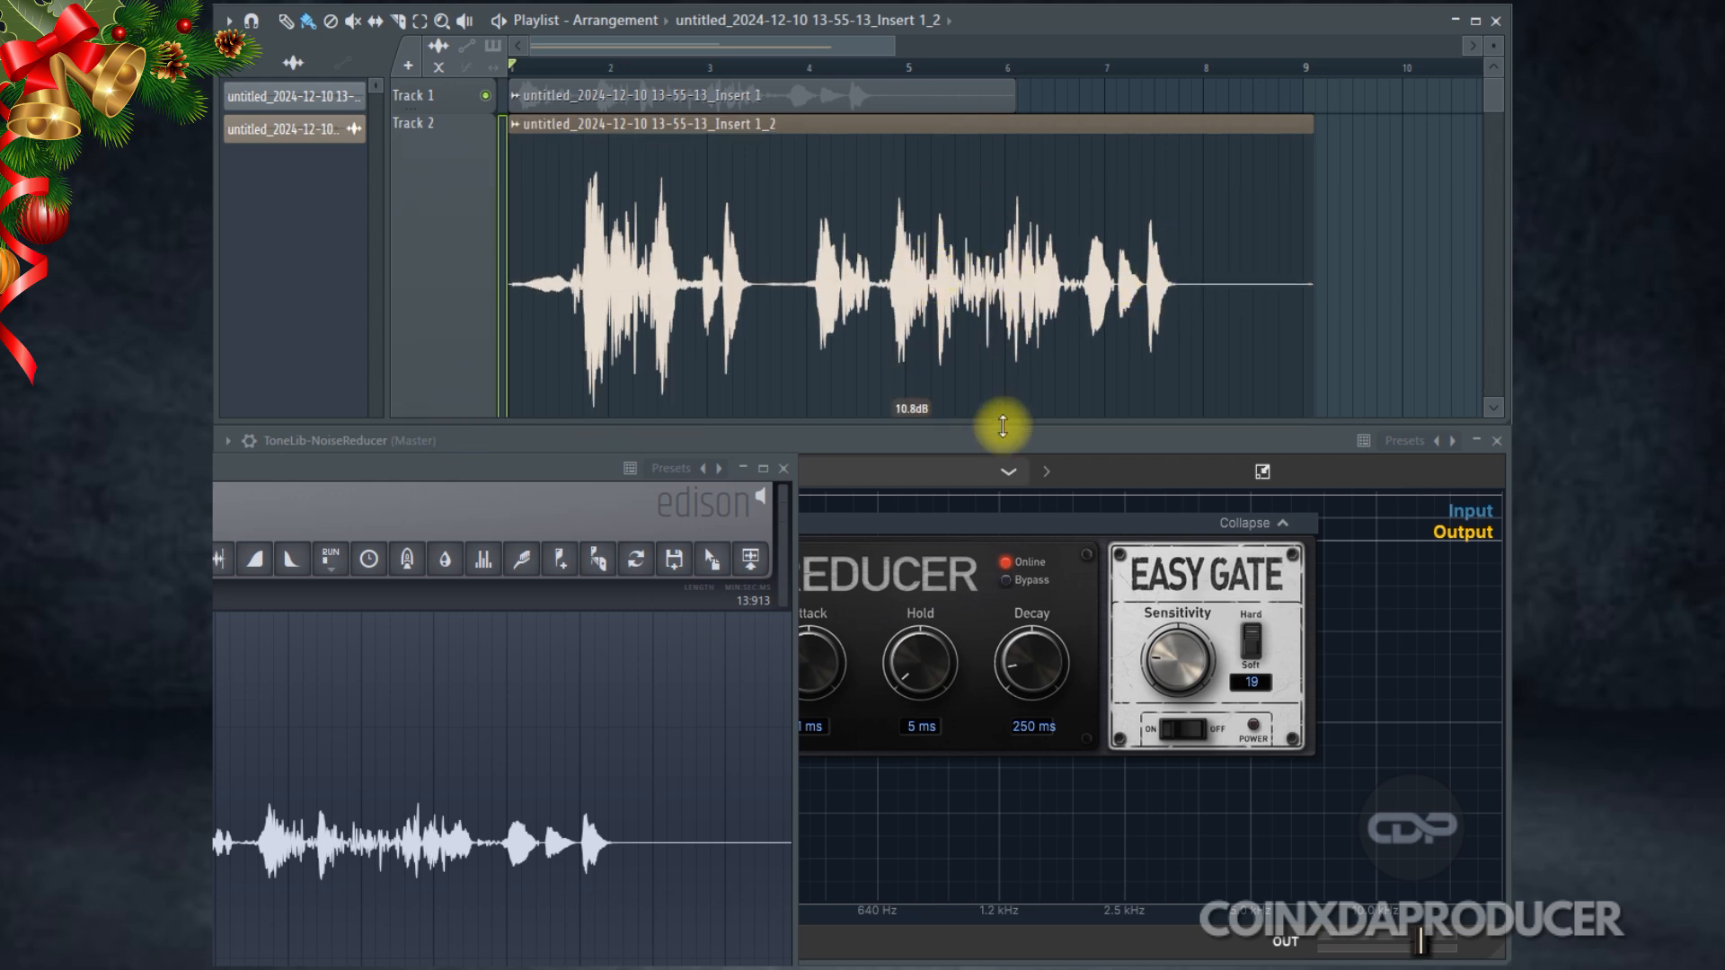
- Close the Edison window
{"action": "left_click", "coordinate": [782, 468]}
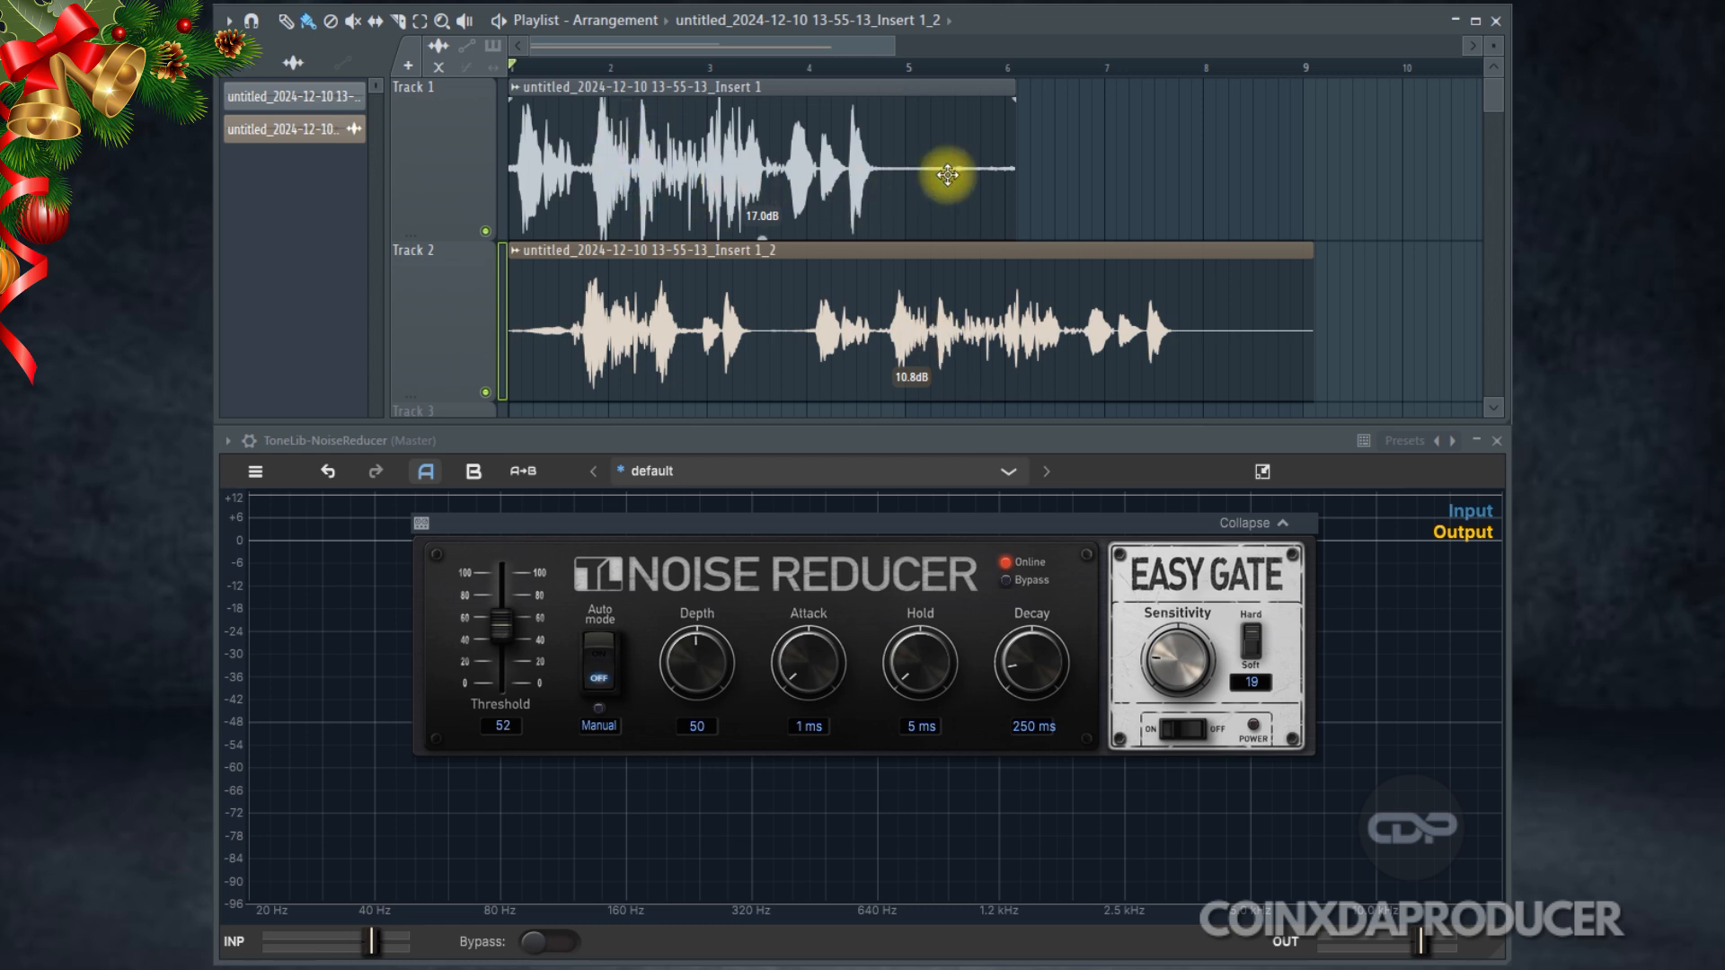
- Colour the Track 1 vocal clip teal and enable Normalize in its sample settings
{"action": "left_click", "coordinate": [523, 91]}
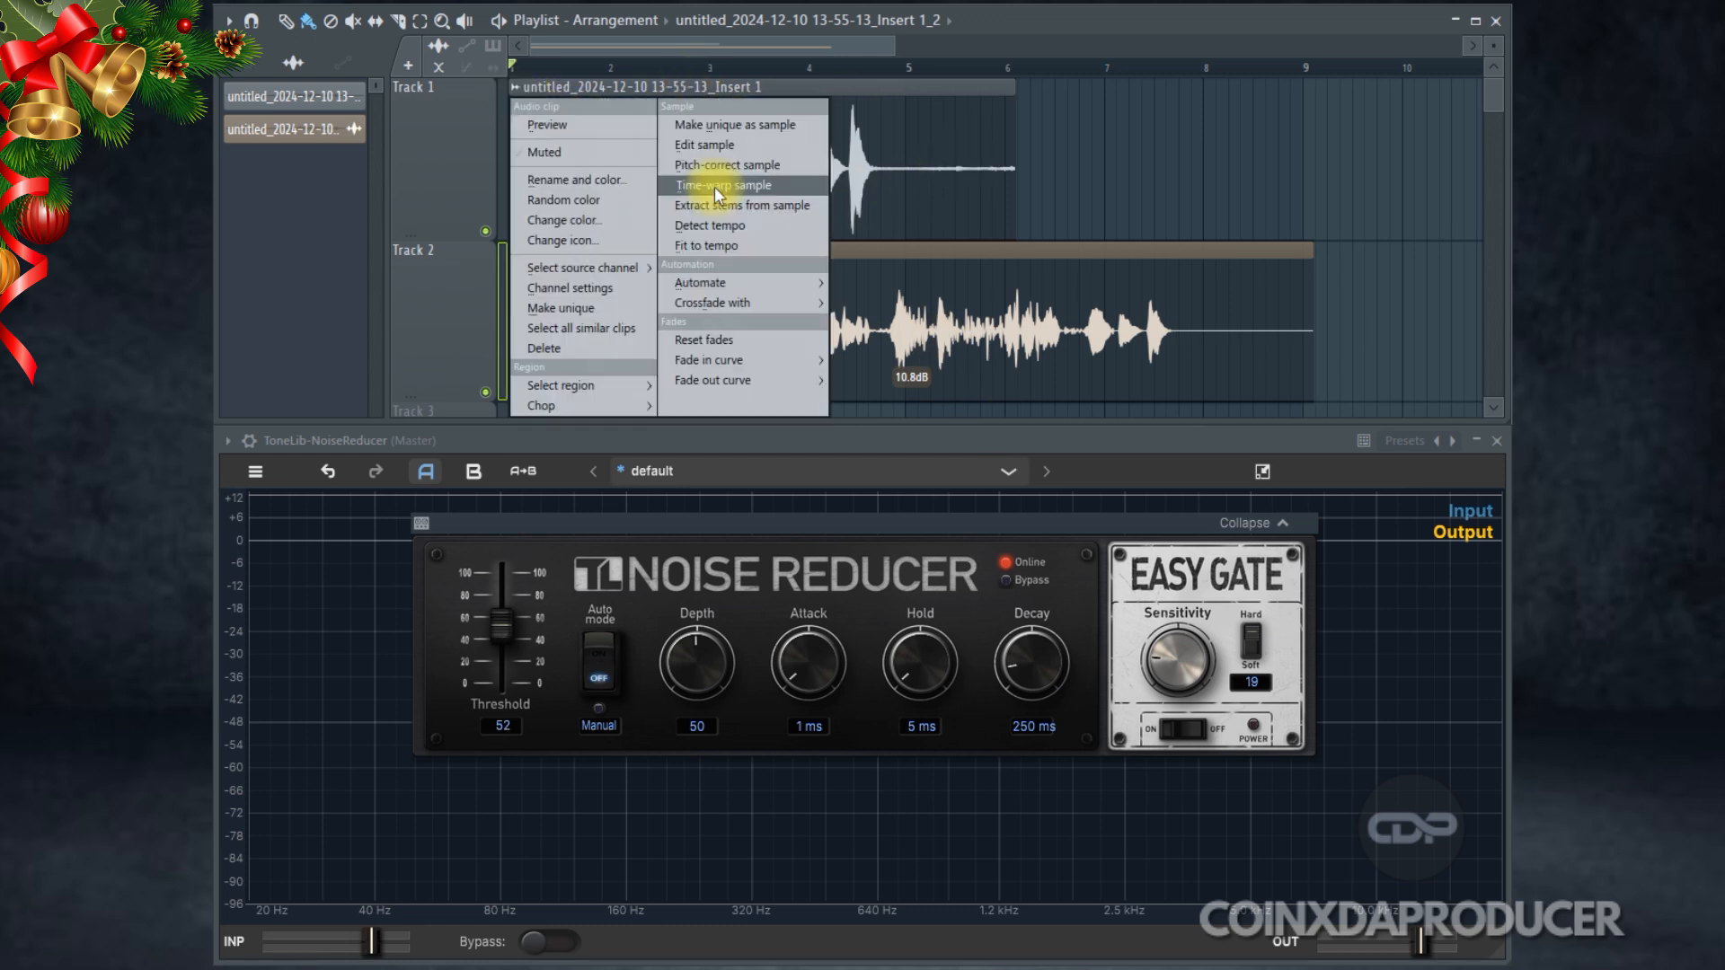
{"action": "left_click", "coordinate": [563, 200]}
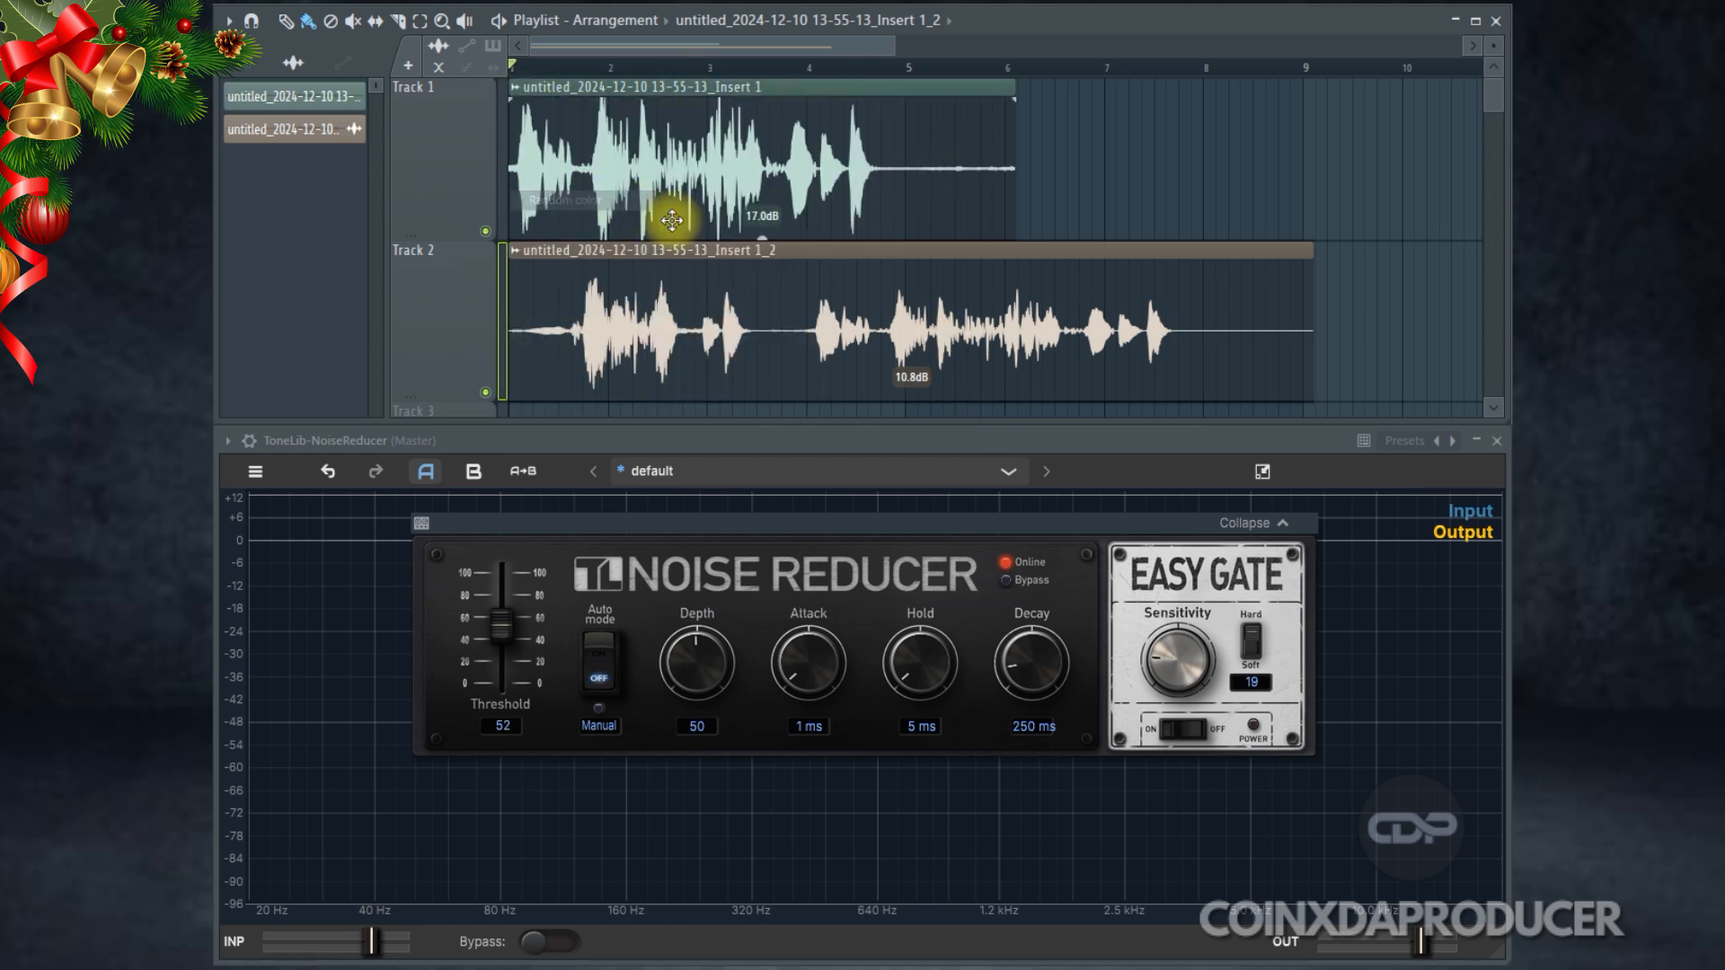
{"action": "double_click", "coordinate": [748, 146]}
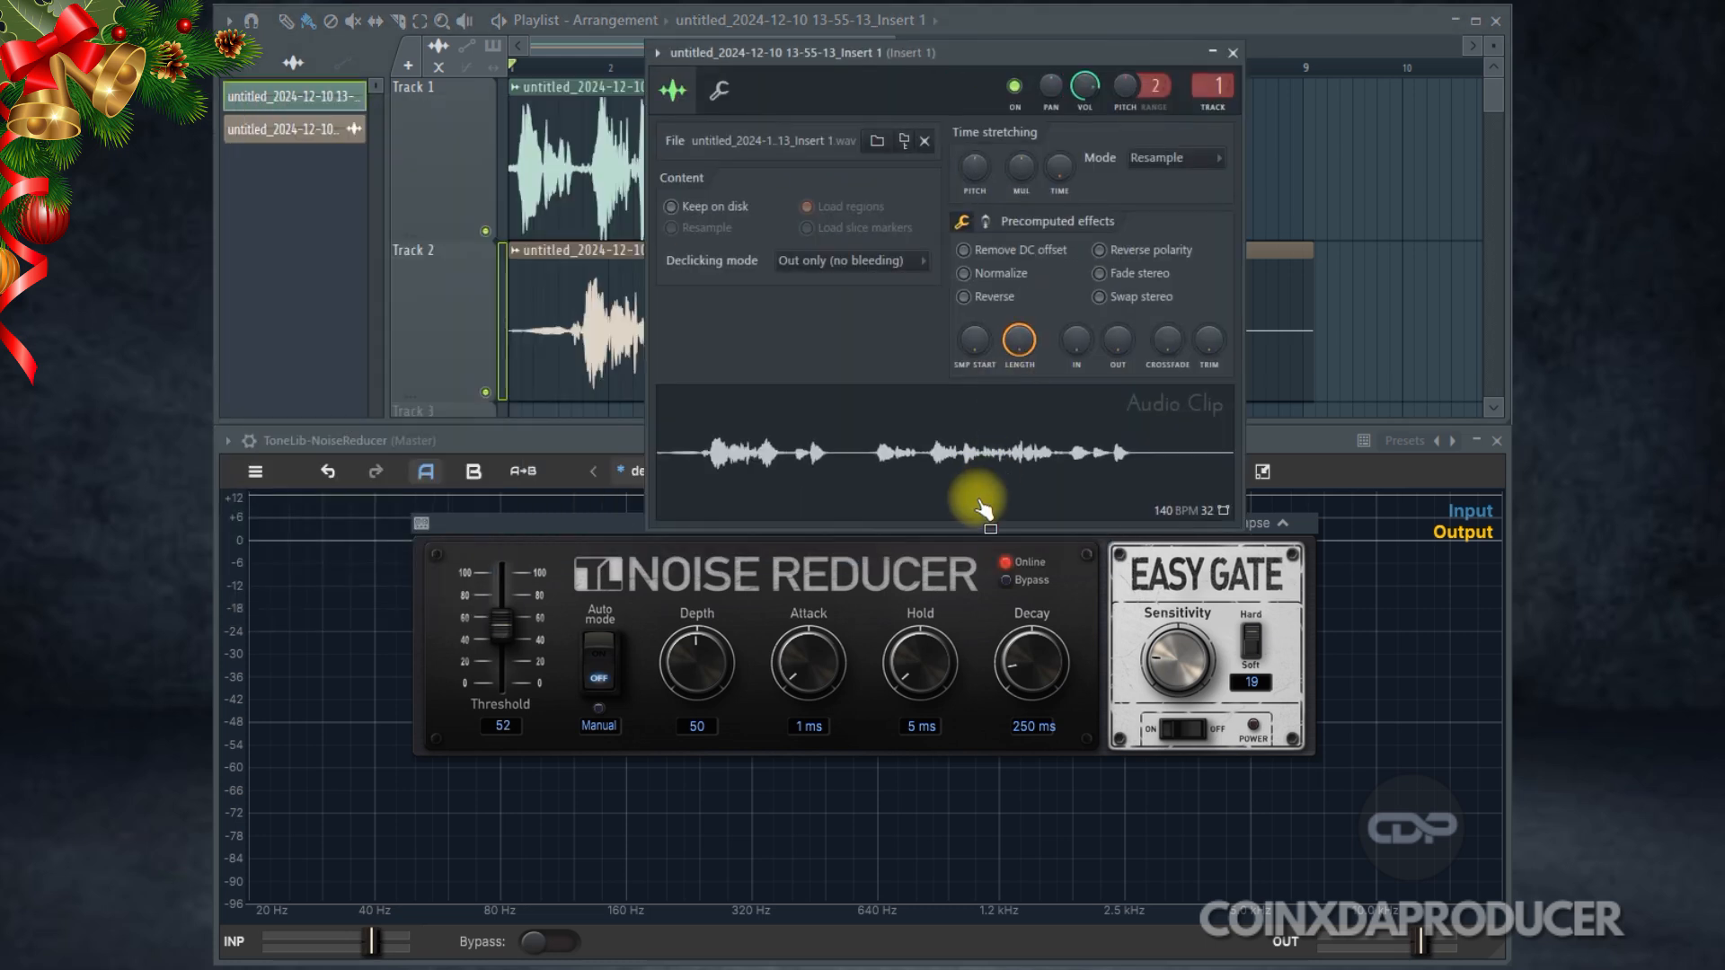
{"action": "left_click", "coordinate": [965, 272]}
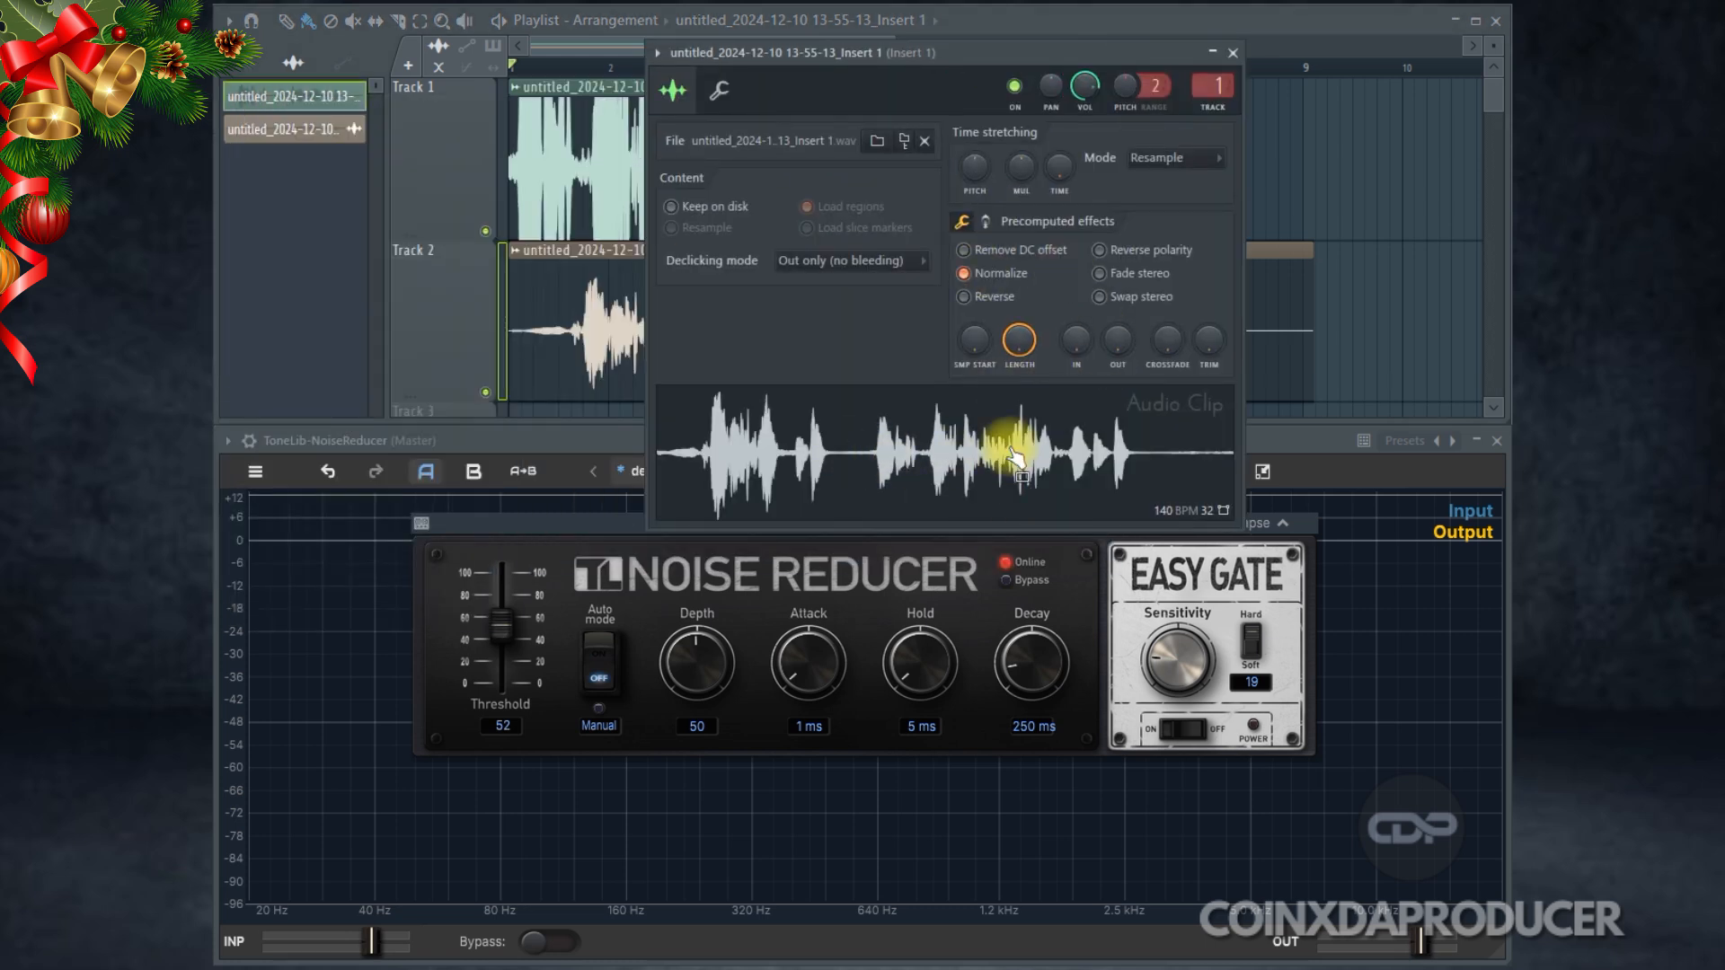
{"action": "left_click_drag", "start_coordinate": [1217, 60], "coordinate": [939, 275]}
{"action": "left_click", "coordinate": [941, 269]}
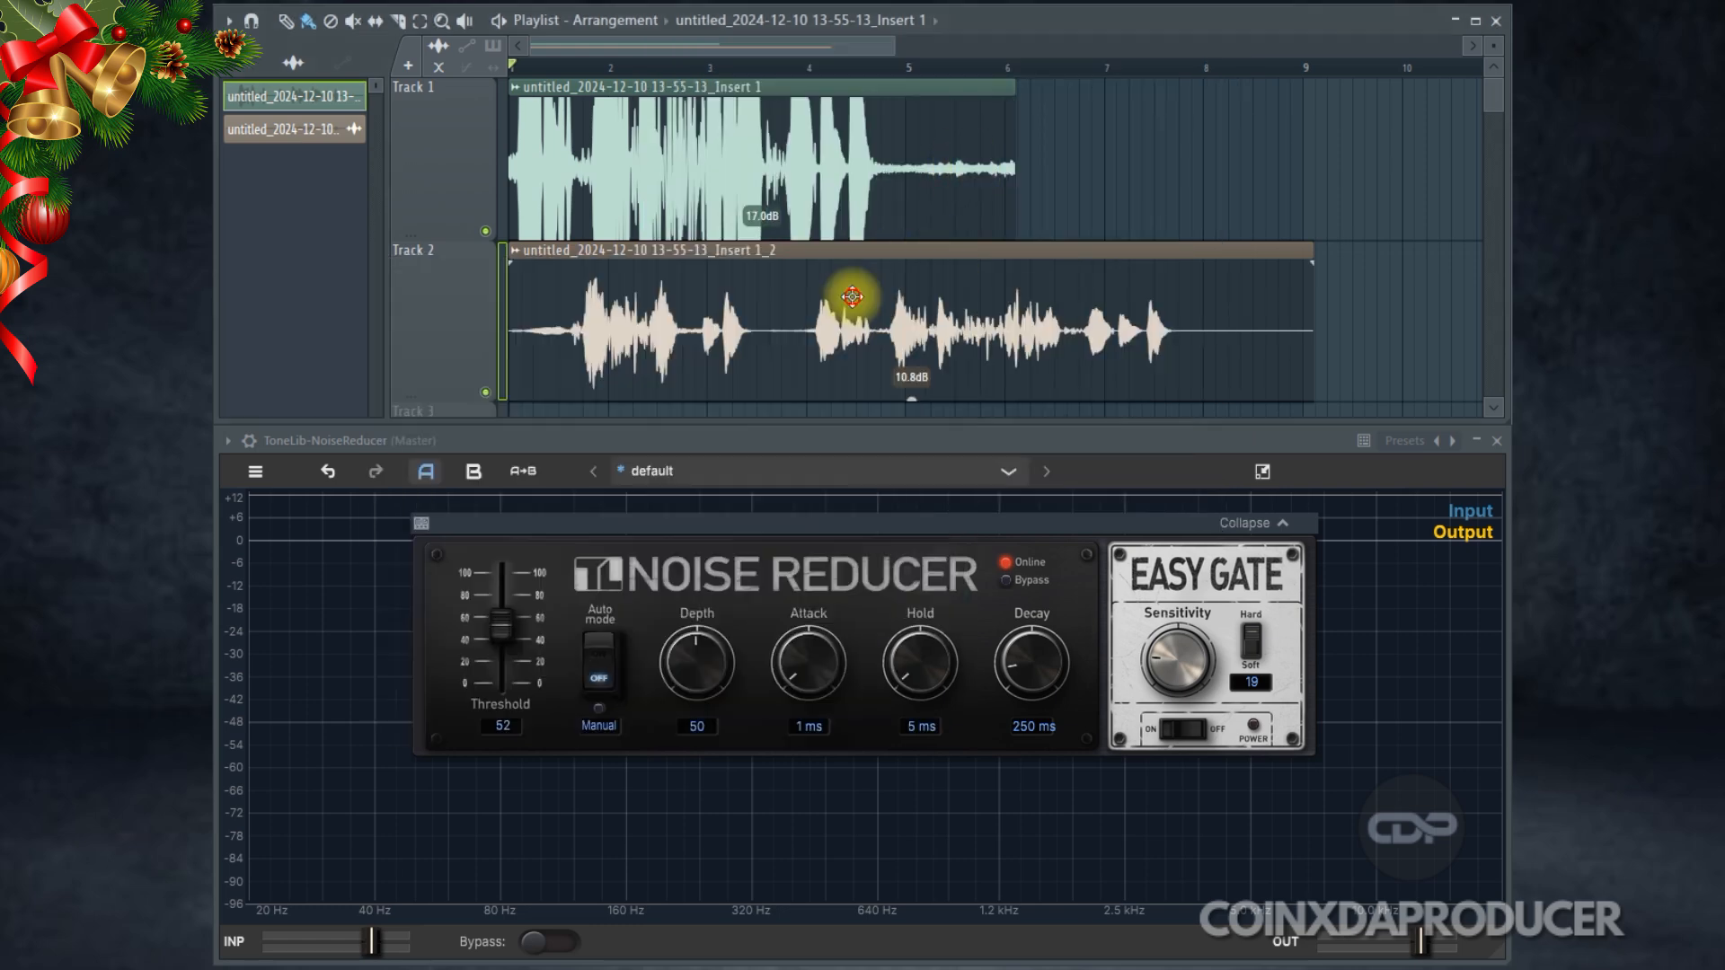
- Enable Normalize on the denoised Track 2 clip and close its settings
{"action": "double_click", "coordinate": [847, 300]}
{"action": "left_click", "coordinate": [310, 450]}
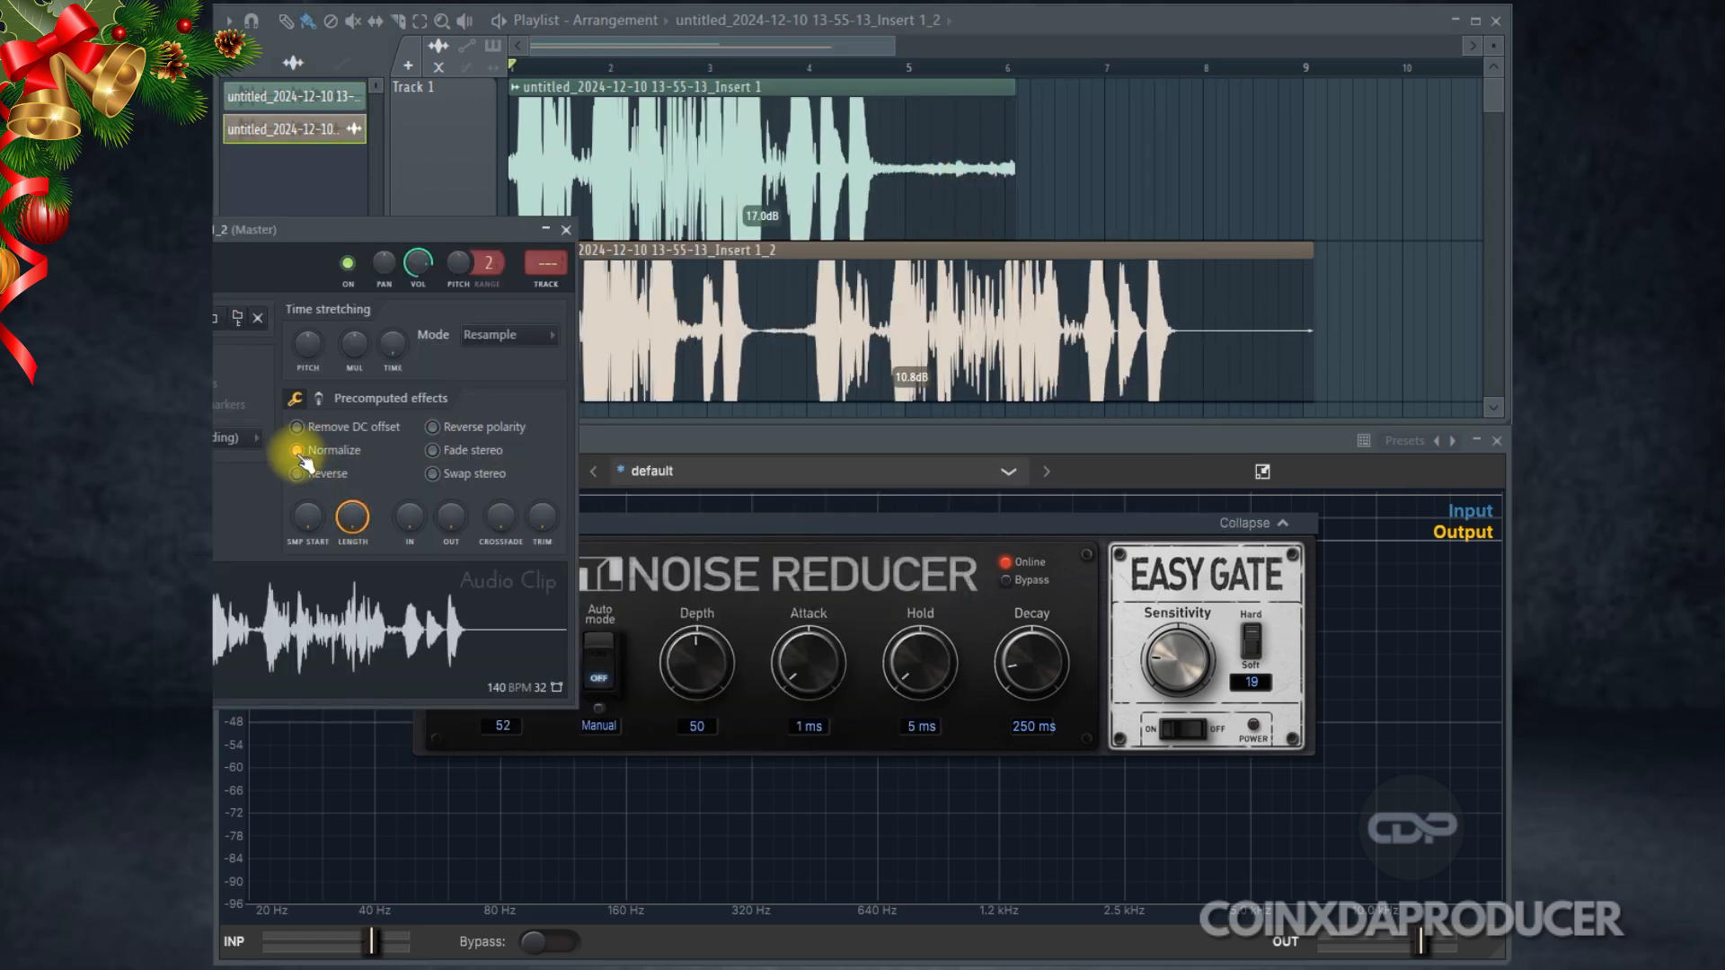
{"action": "left_click", "coordinate": [566, 230]}
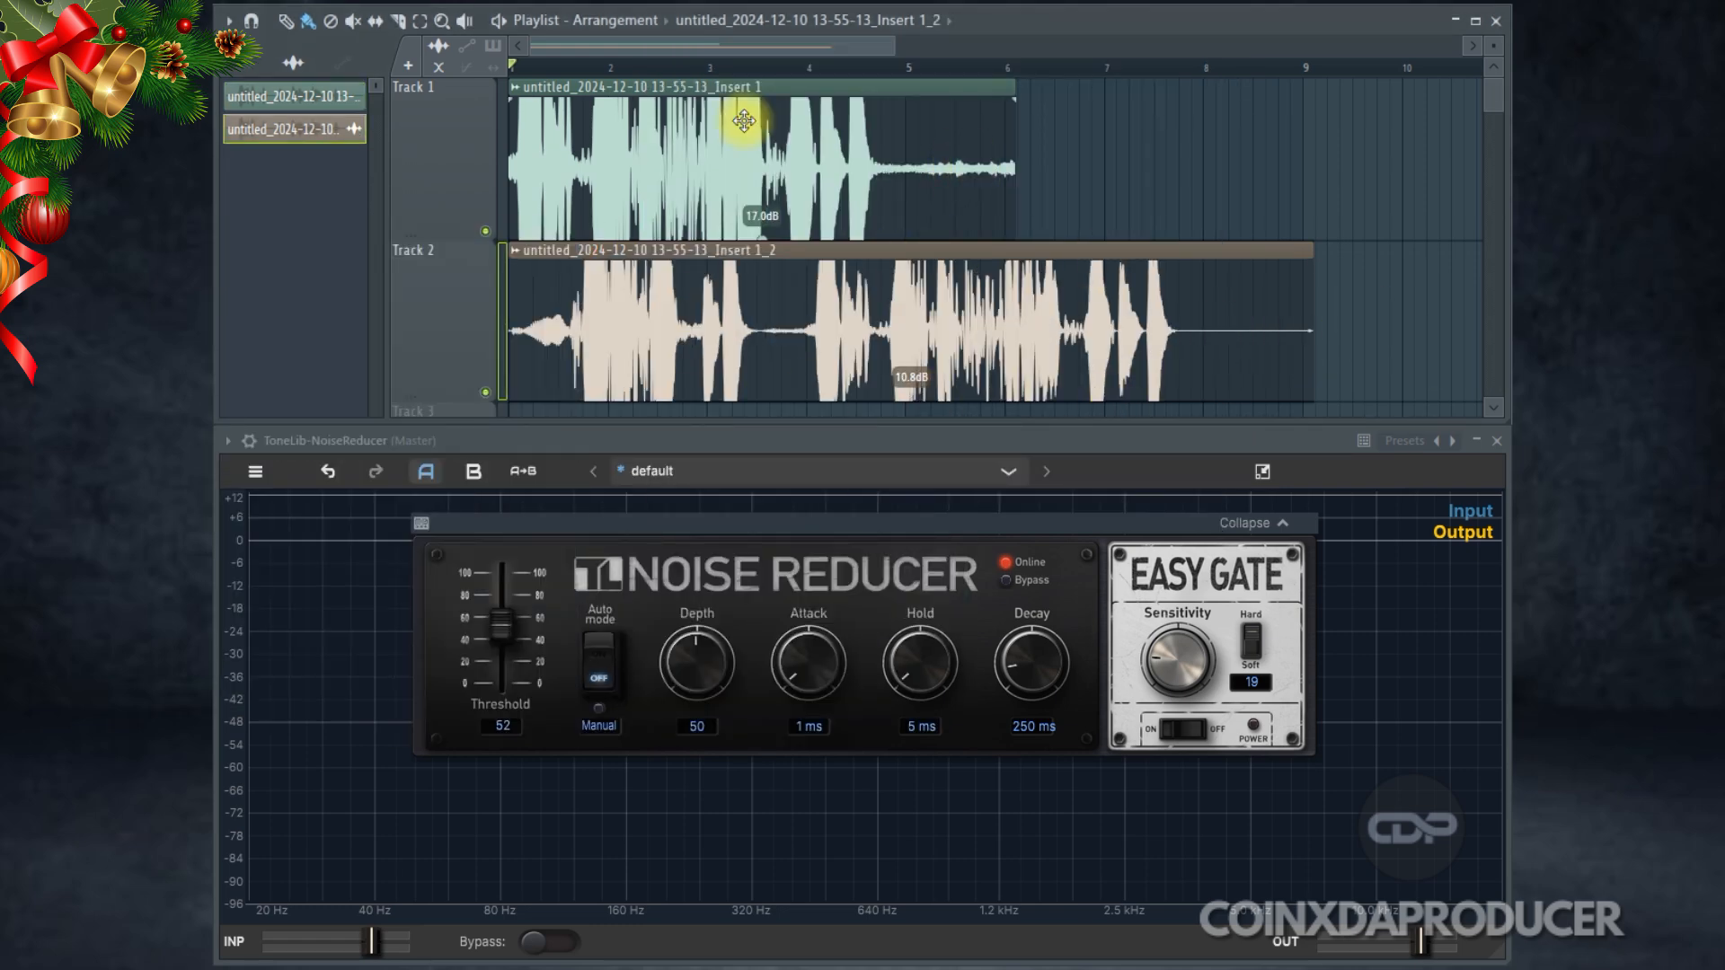